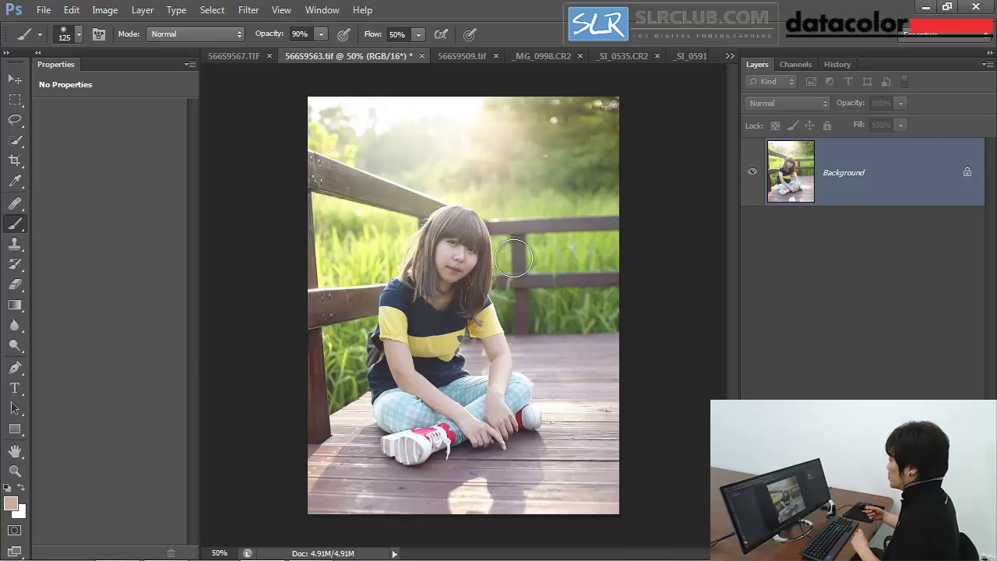
left_click(473, 275, "ctrl")
key("ctrl+minus")
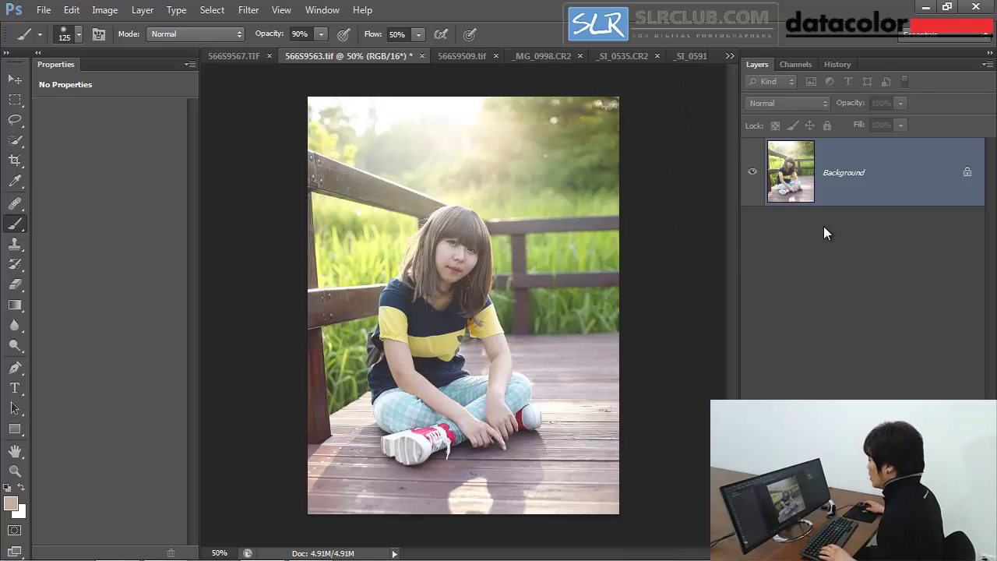
Add a Curves adjustment layer and darken the photo with a curve point at input 116, output 70
left_click(907, 553)
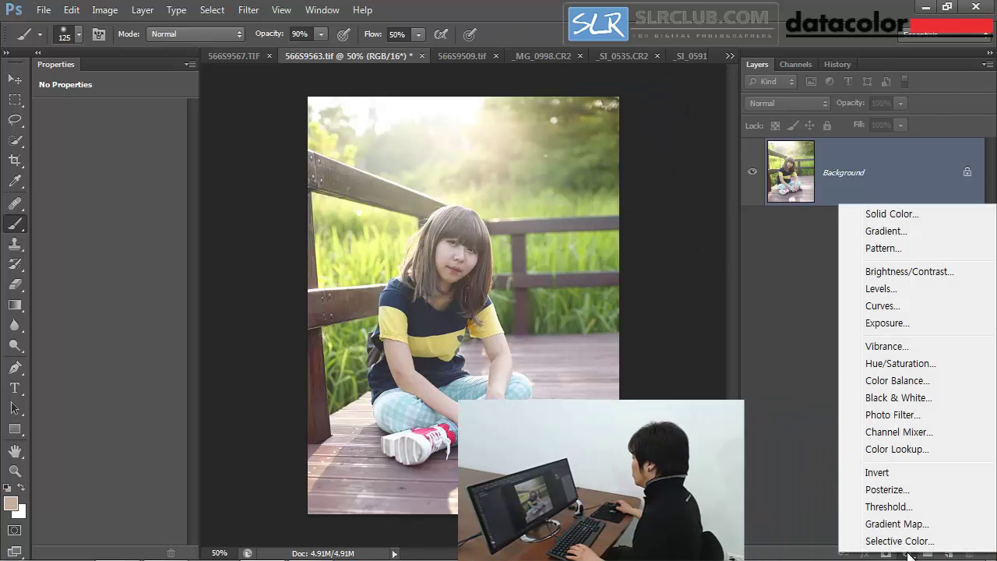
left_click(879, 305)
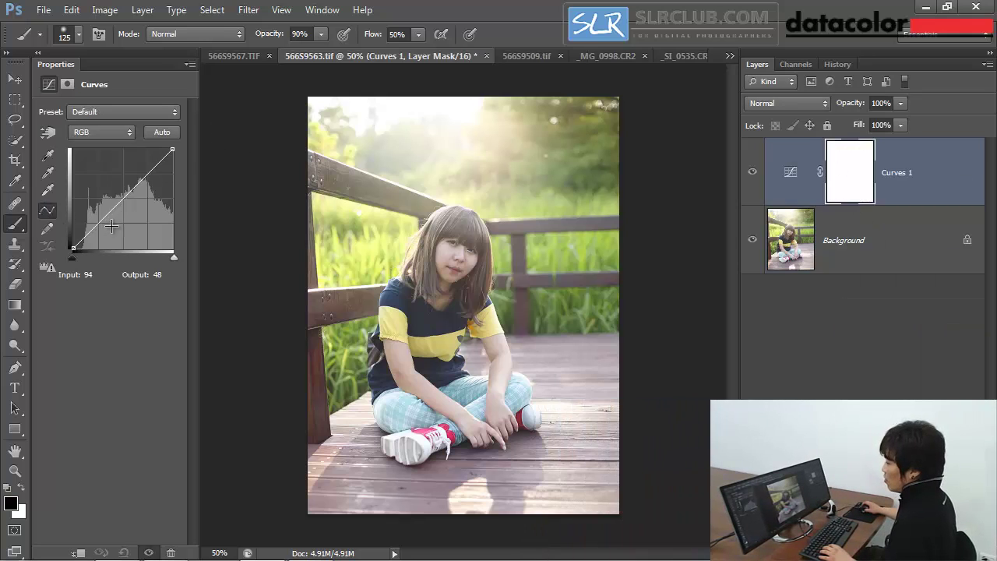
left_click_drag(109, 218, 118, 221)
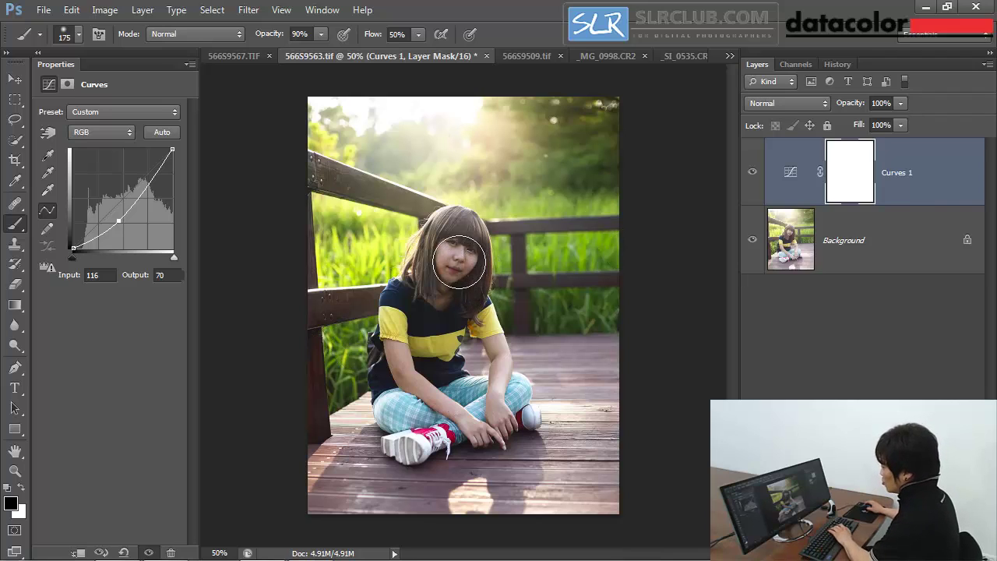
Paint black on the Curves layer mask over the girl's face and hair with a brush of size 200
key("bracketright")
key("bracketright")
key("bracketright")
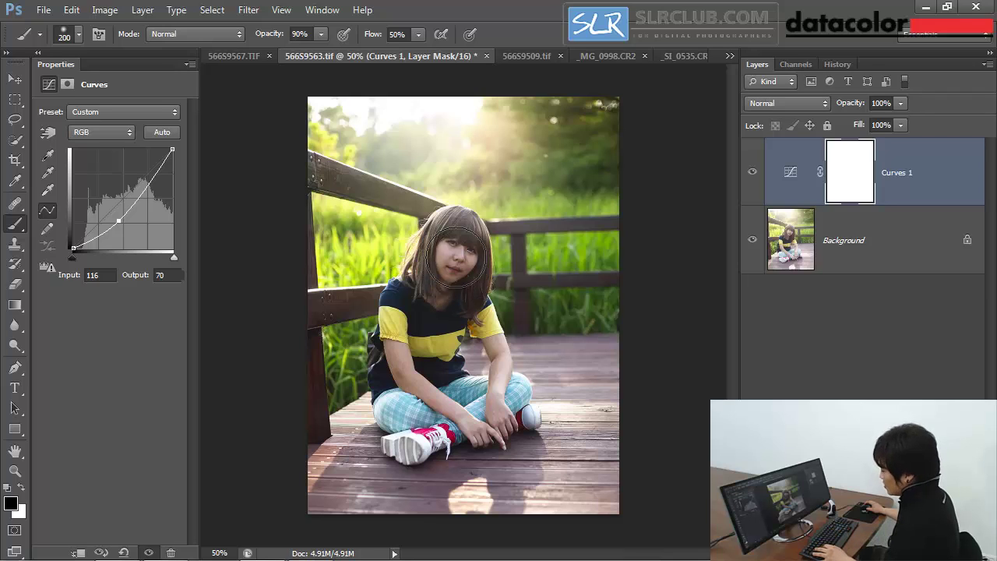
left_click_drag(459, 262, 441, 294)
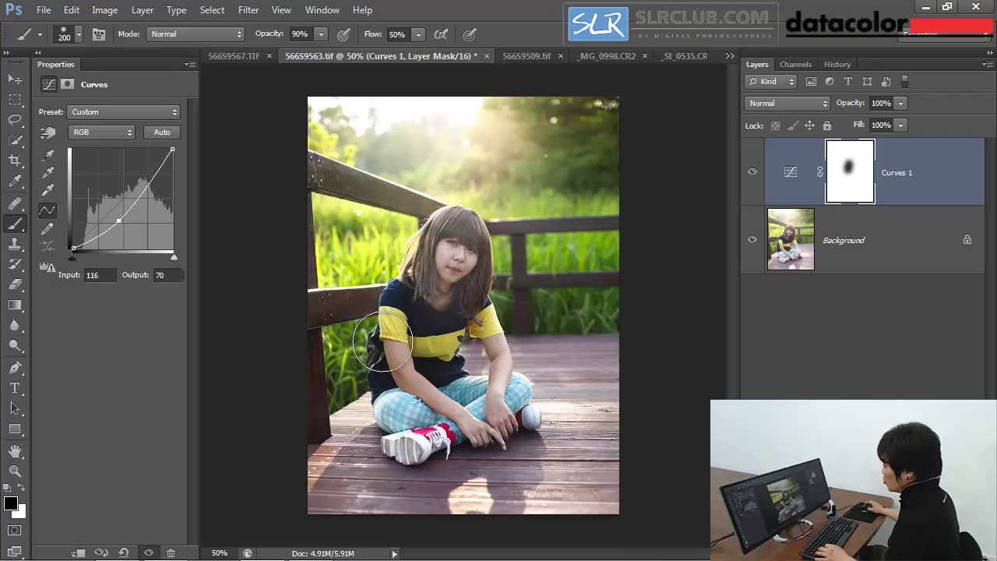
mouse_move(384, 343)
left_mouse_down()
mouse_move(457, 260)
mouse_move(387, 362)
left_mouse_up()
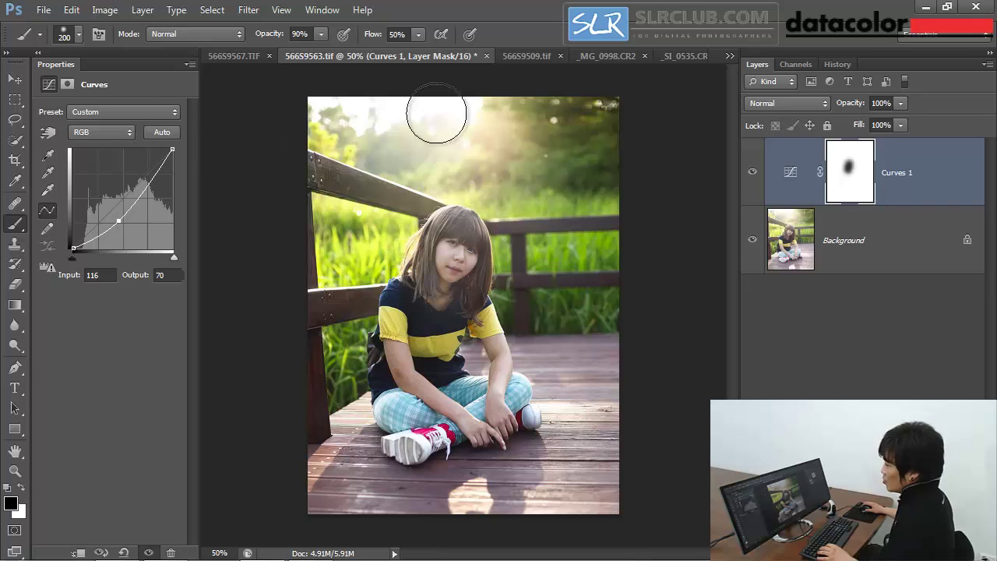
Delete the Curves adjustment layer together with its mask
left_click(790, 174)
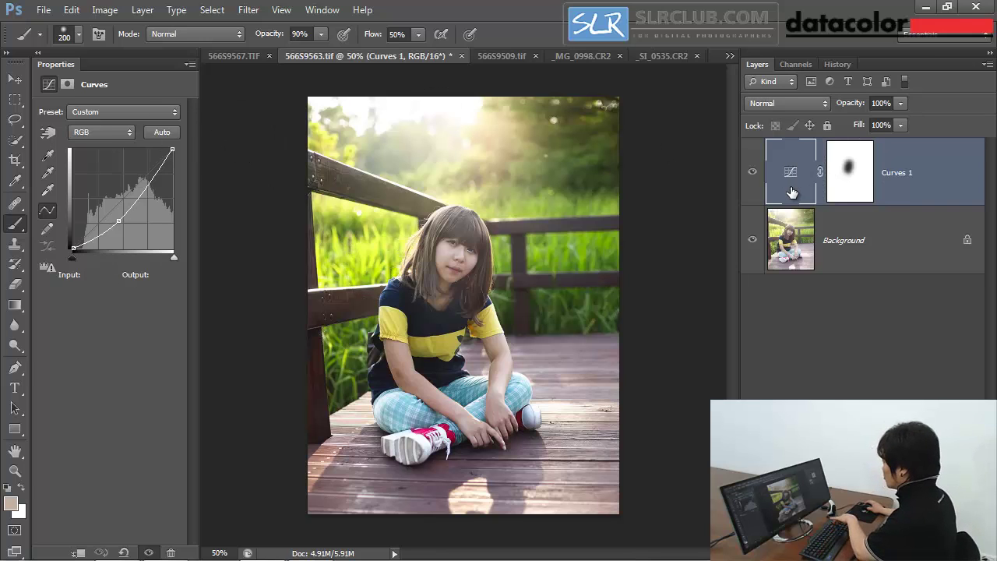
key("Delete")
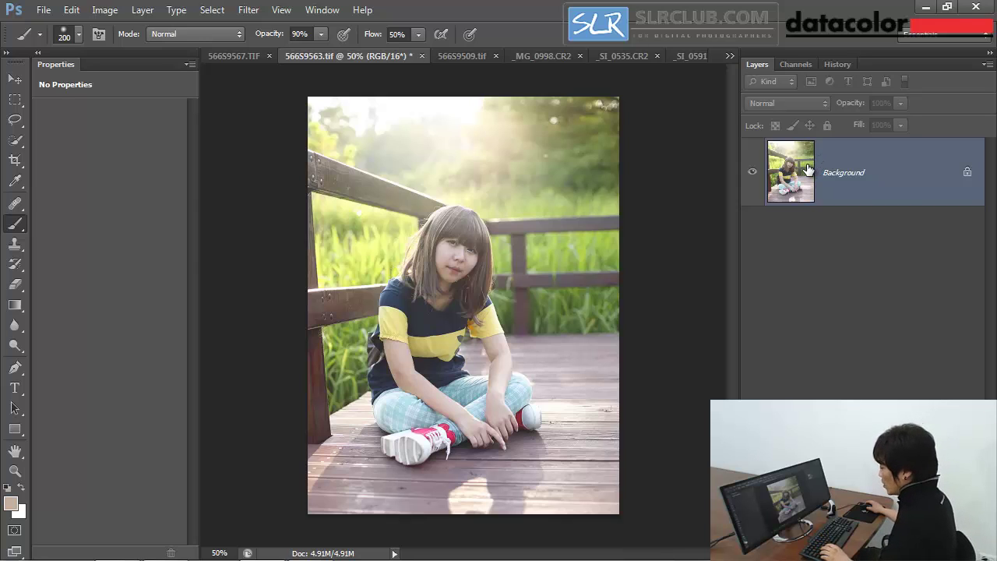
left_click_drag(808, 170, 813, 163)
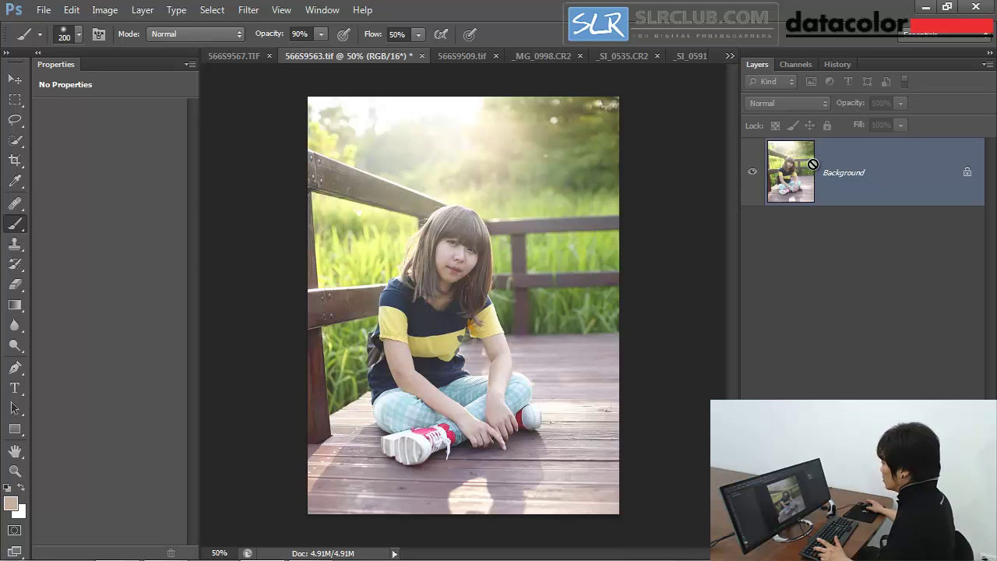
Create an Overlay layer named "New layer" filled with 50% gray, and reset the colours to default black and white
key("ctrl+shift+n")
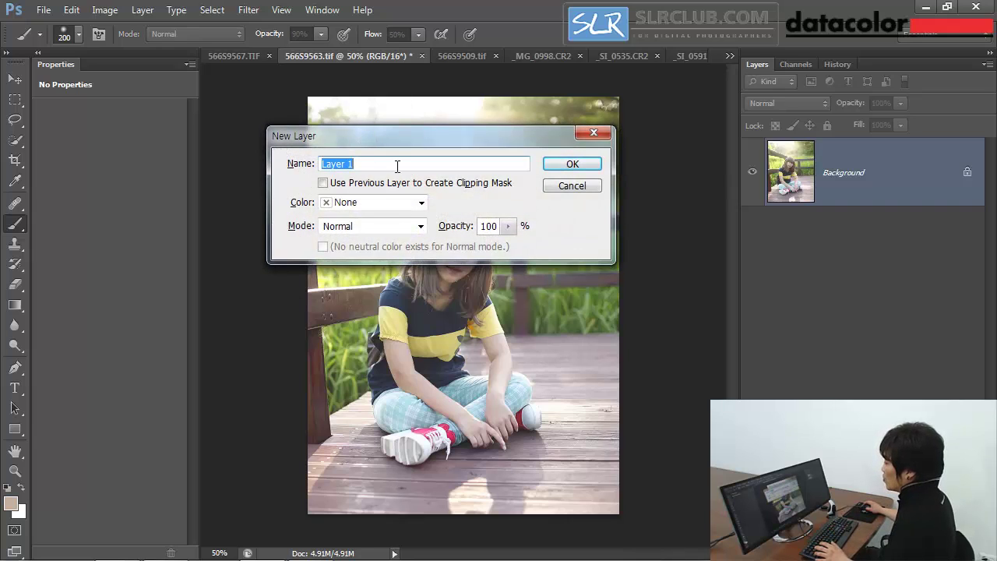
type("Du")
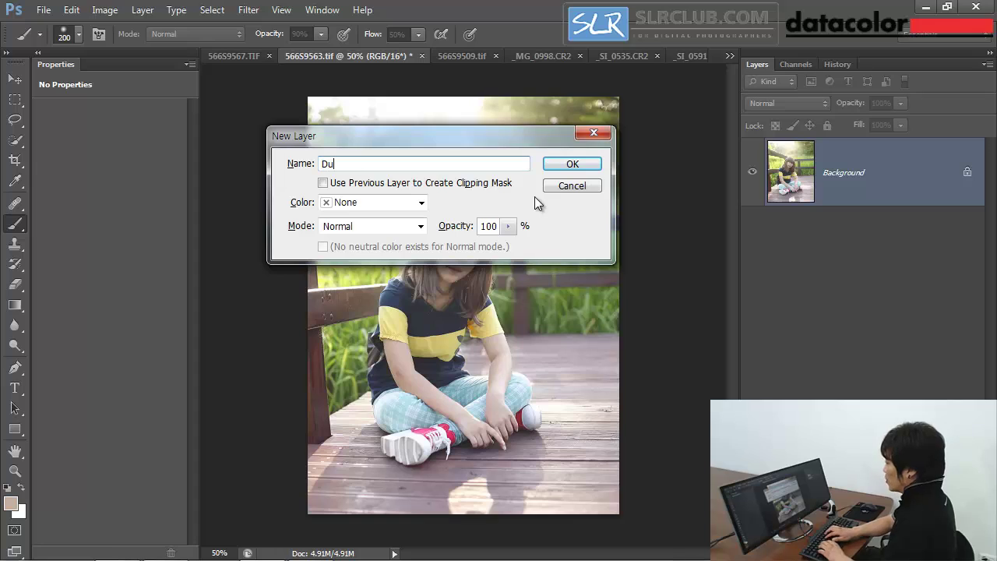
key("BackSpace")
key("BackSpace")
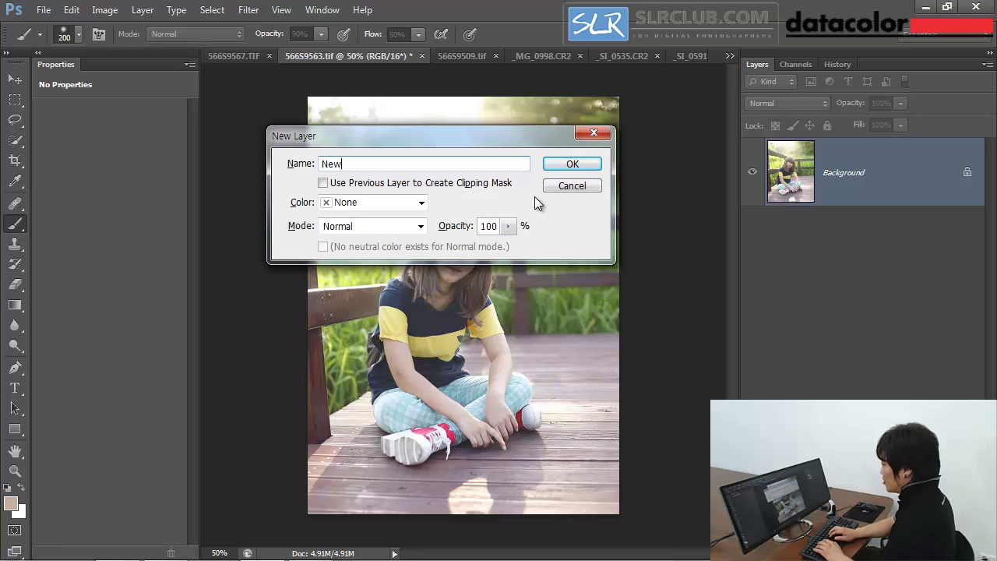
type("New layer")
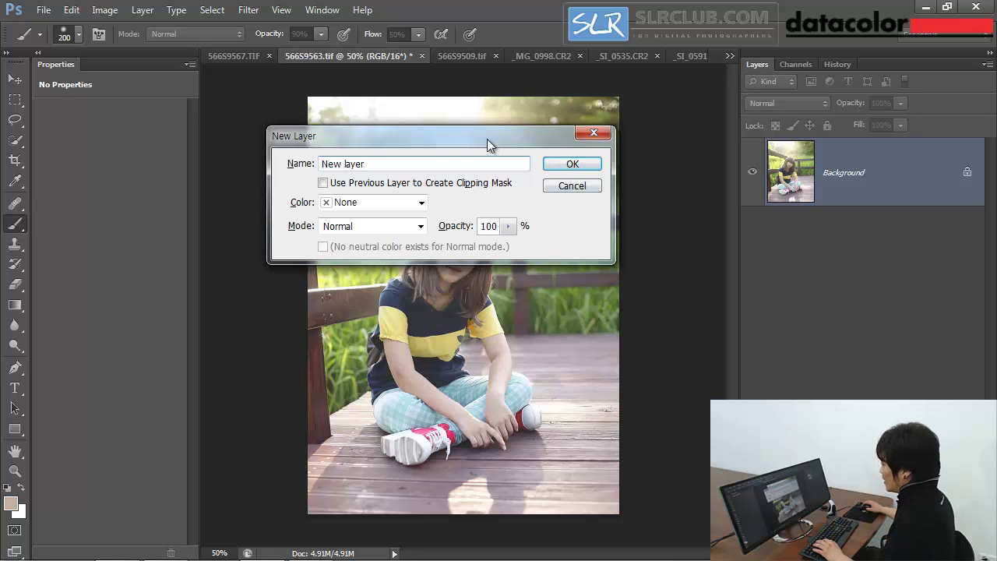
left_click_drag(491, 136, 509, 144)
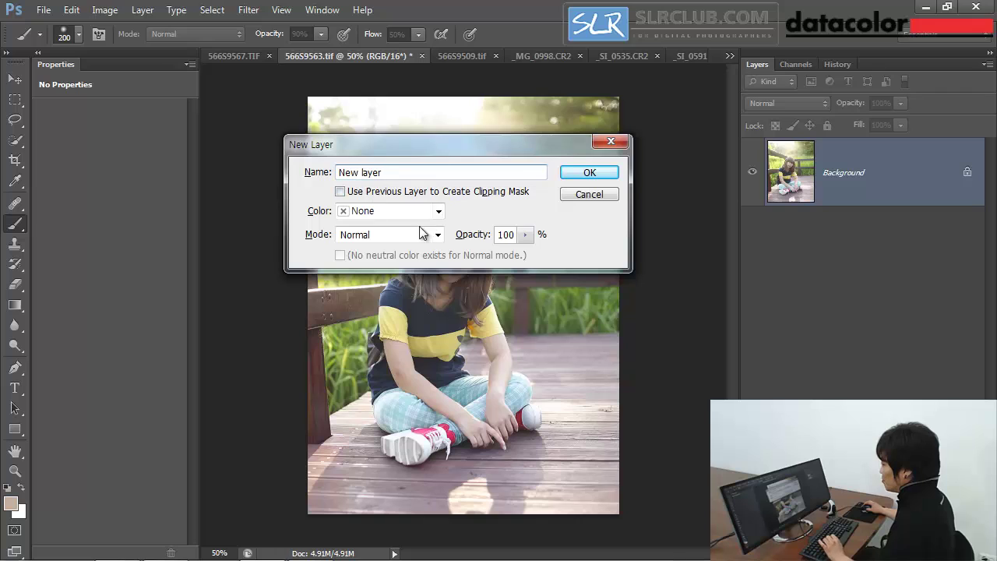
left_click(375, 232)
left_click(399, 193)
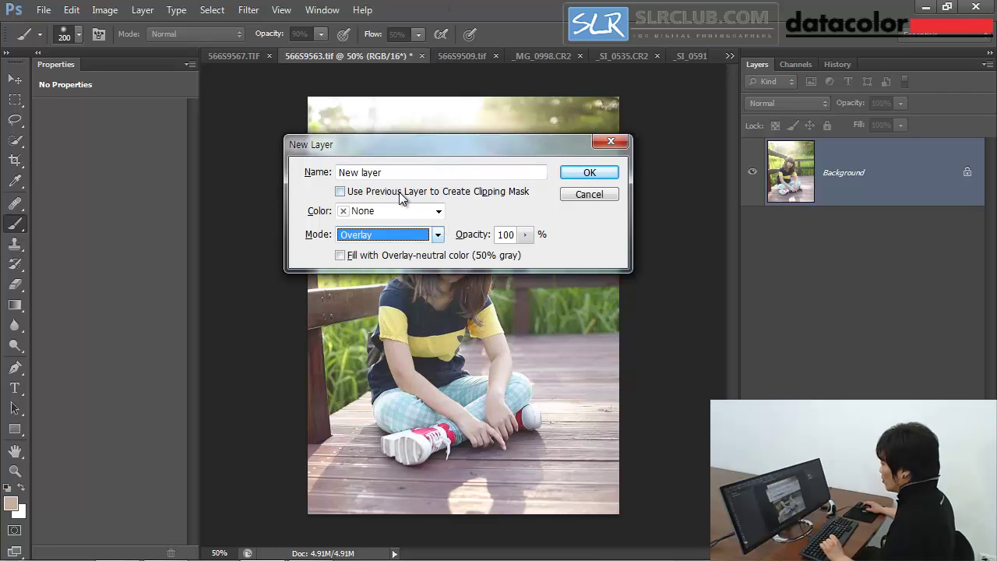
left_click(341, 256)
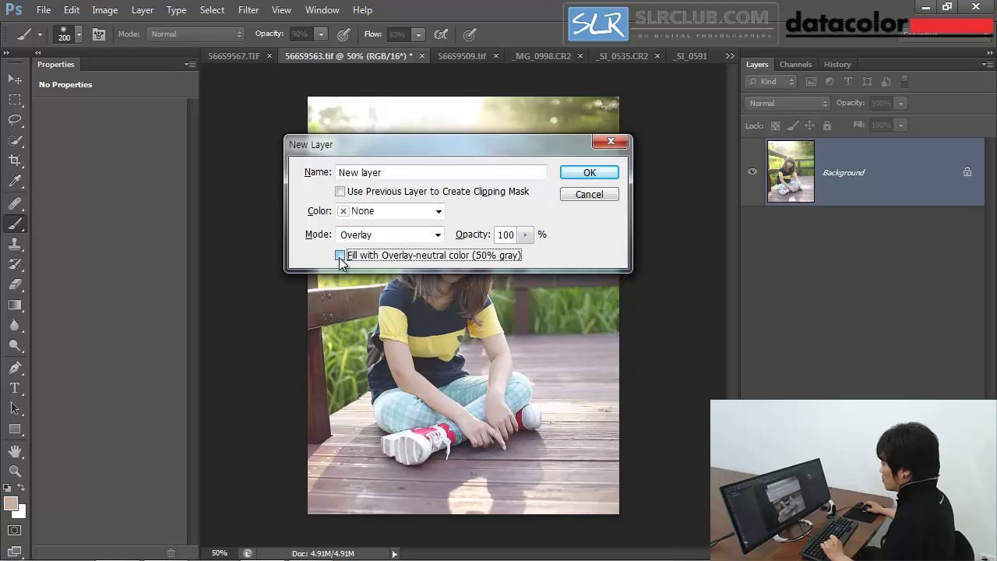
left_click(591, 176)
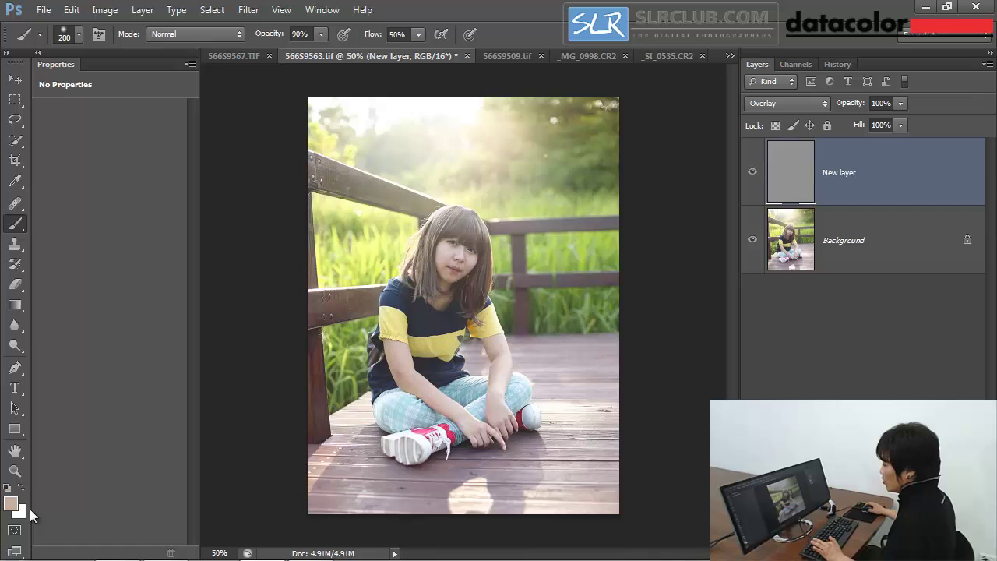
key("d")
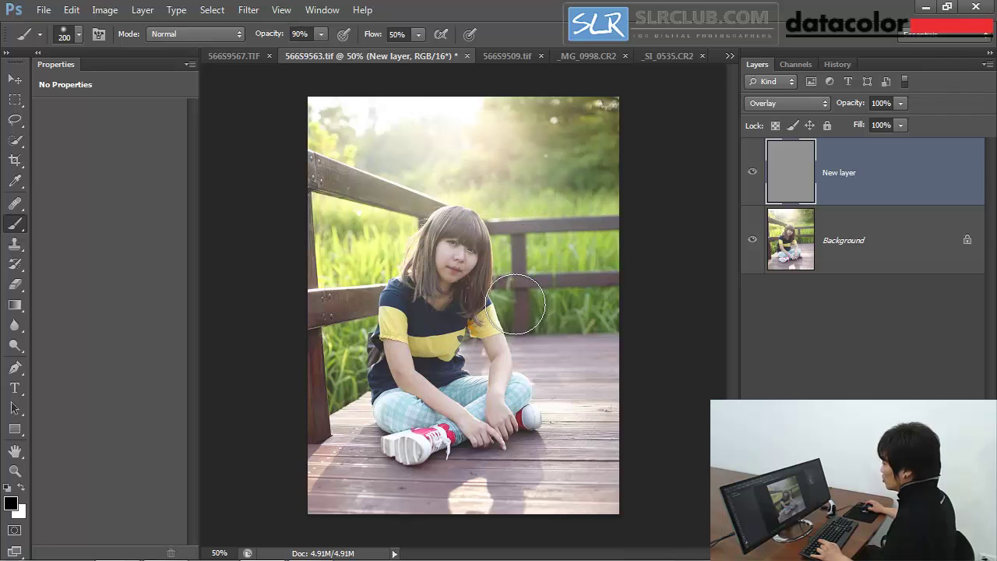
Try a black brush stroke across the fence and grass beside the girl, and undo it
left_click_drag(511, 304, 657, 297)
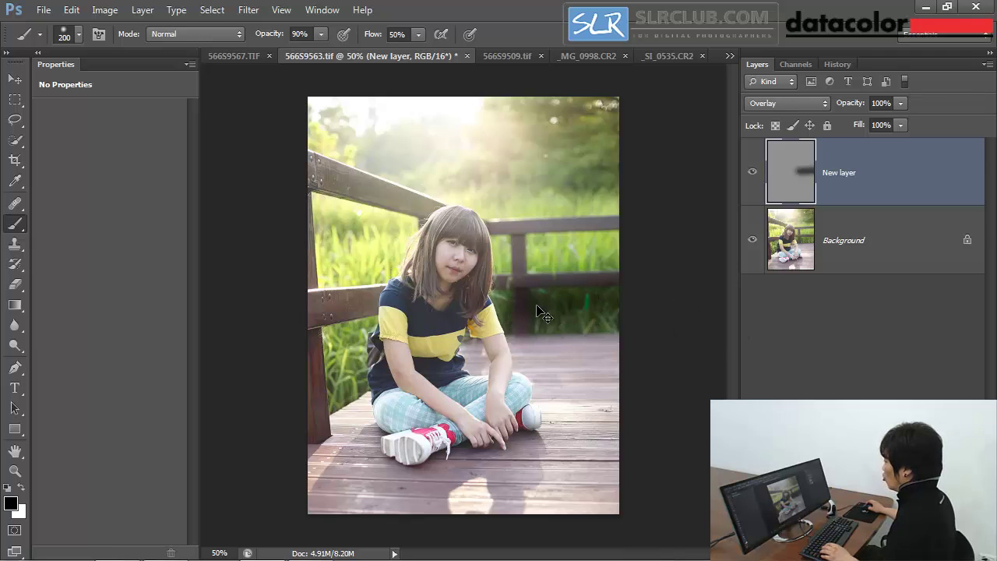
key("ctrl+z")
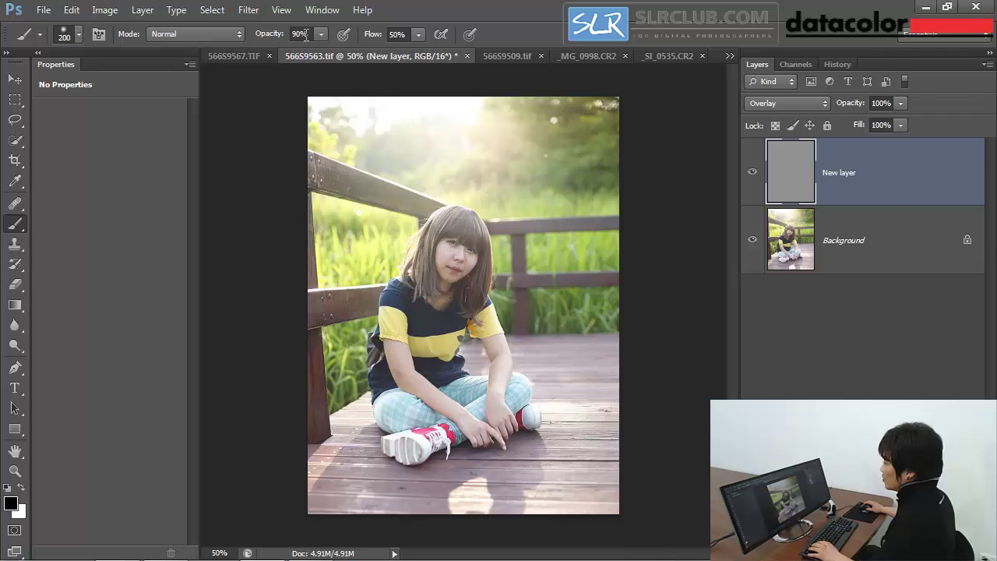
Set the brush opacity to 10%
left_click(268, 36)
type("1")
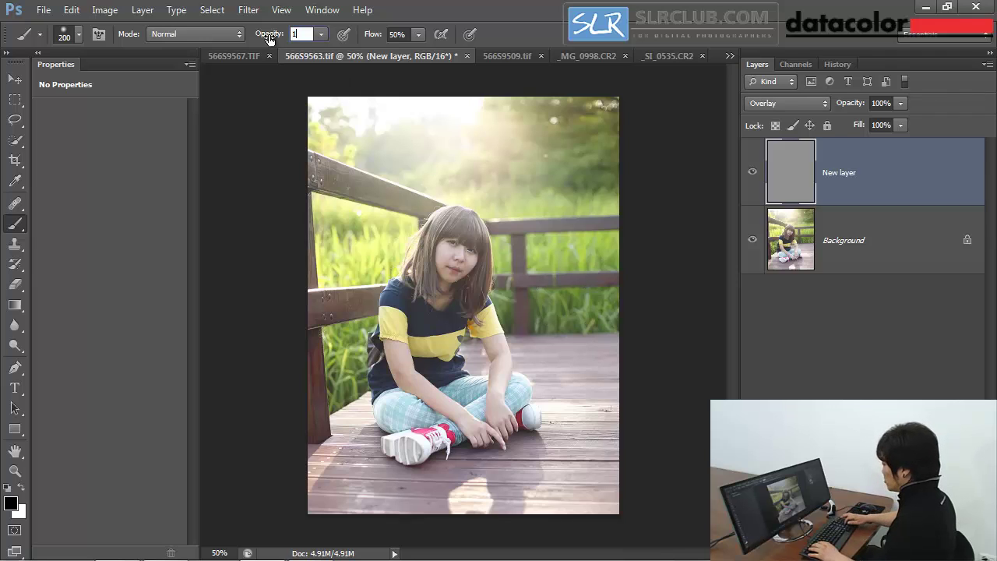
type("0")
key("Return")
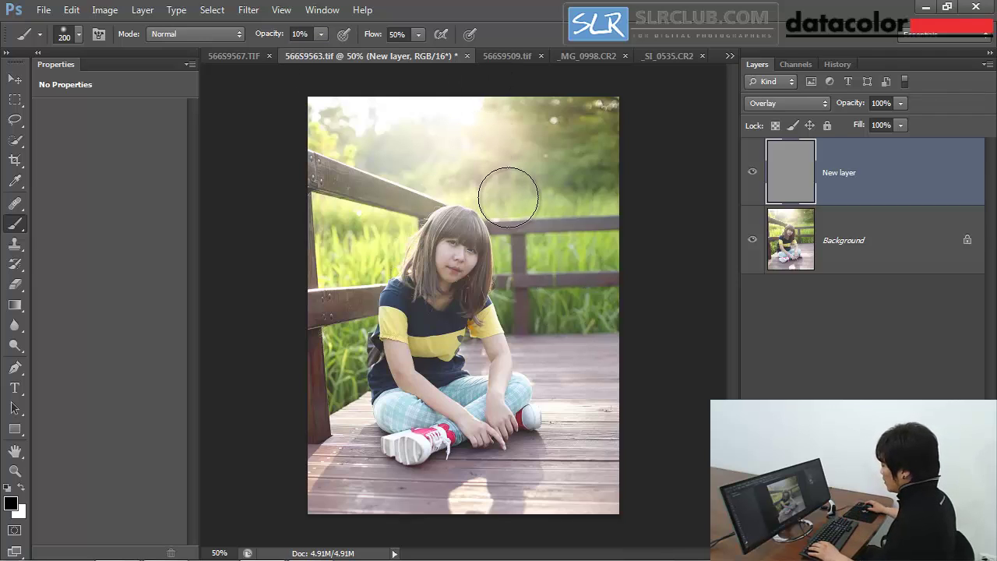
Darken the sky and trees across the upper part of the photo with black strokes, using brush sizes 600 and 400
key("bracketright")
key("bracketright")
key("bracketright")
key("bracketright")
key("bracketright")
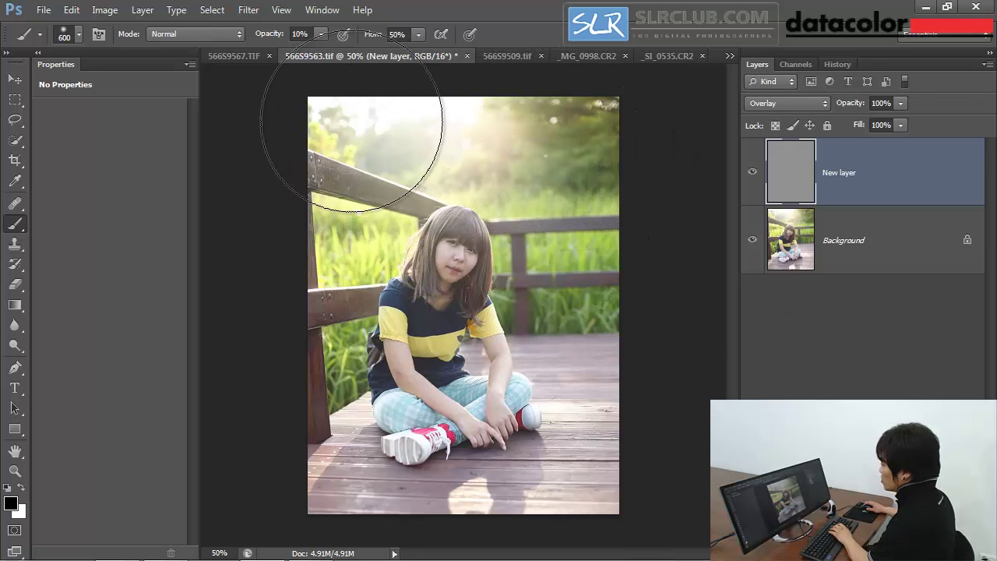
mouse_move(352, 144)
left_mouse_down()
mouse_move(457, 122)
mouse_move(634, 145)
left_mouse_up()
key("bracketleft")
key("bracketleft")
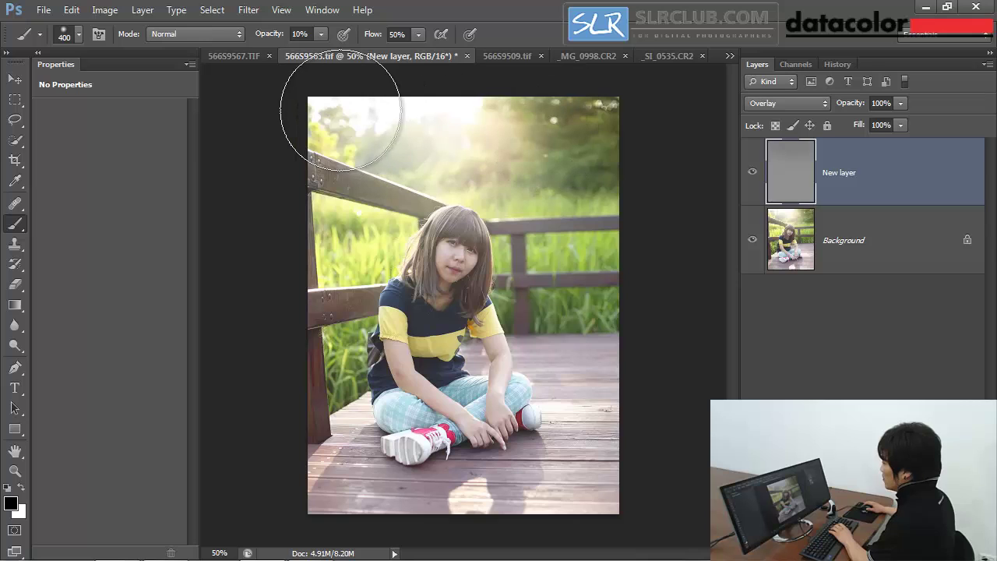
mouse_move(340, 109)
left_mouse_down()
mouse_move(633, 133)
mouse_move(361, 107)
mouse_move(474, 167)
mouse_move(553, 183)
mouse_move(601, 170)
mouse_move(614, 151)
mouse_move(401, 112)
left_mouse_up()
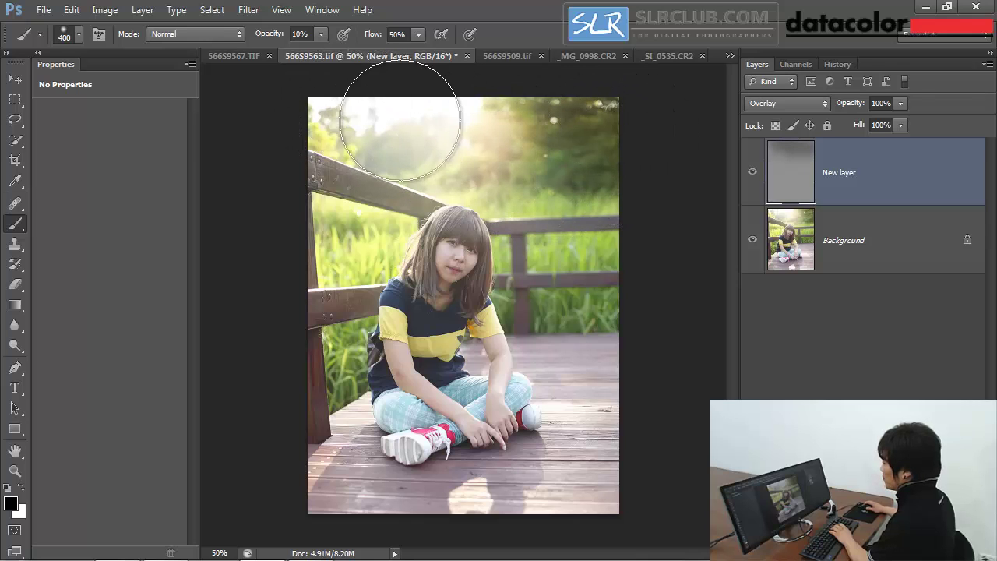
Isolate the painted gray layer to inspect its dark strokes, and make the Background layer visible again
left_click(753, 173, "alt")
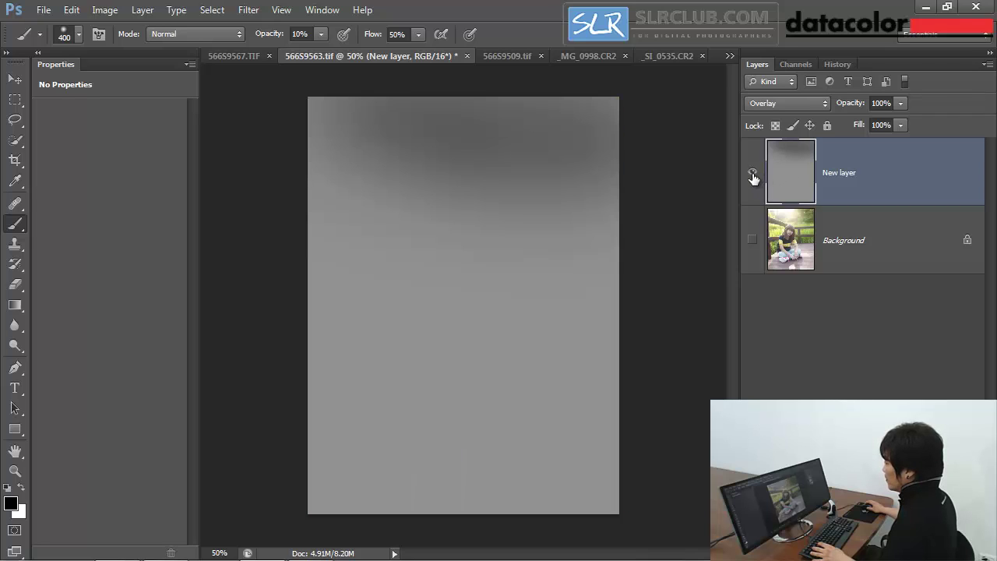
mouse_move(567, 183)
left_mouse_down()
mouse_move(454, 131)
mouse_move(565, 134)
left_mouse_up()
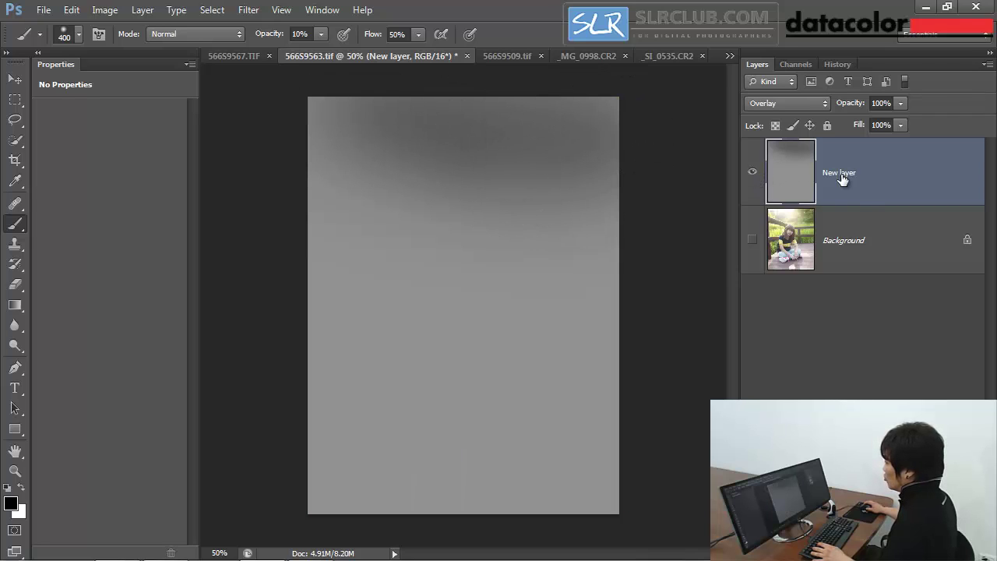
left_click(753, 240)
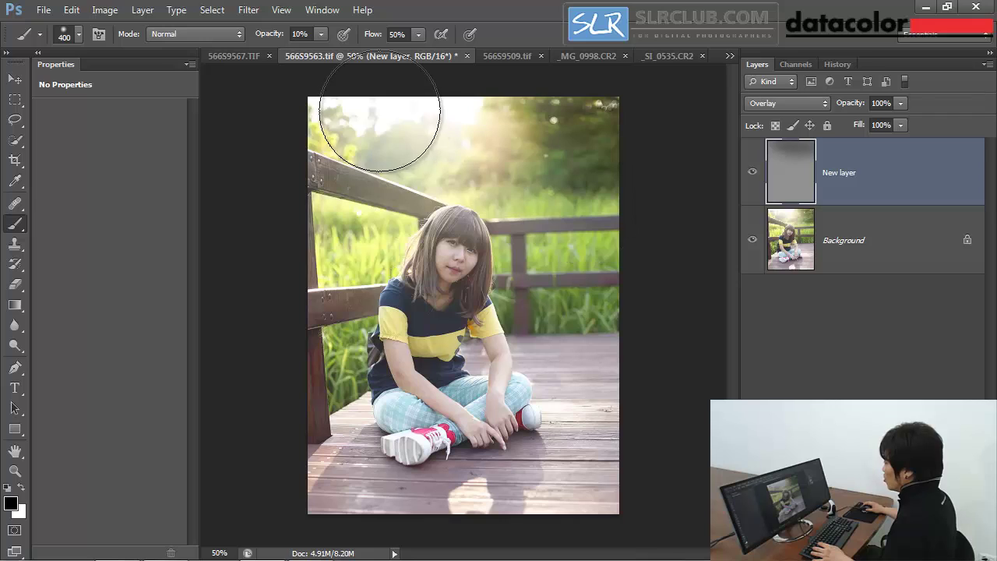
Hide the gray Overlay layer and add a new empty layer above it
left_click(751, 173)
mouse_move(957, 554)
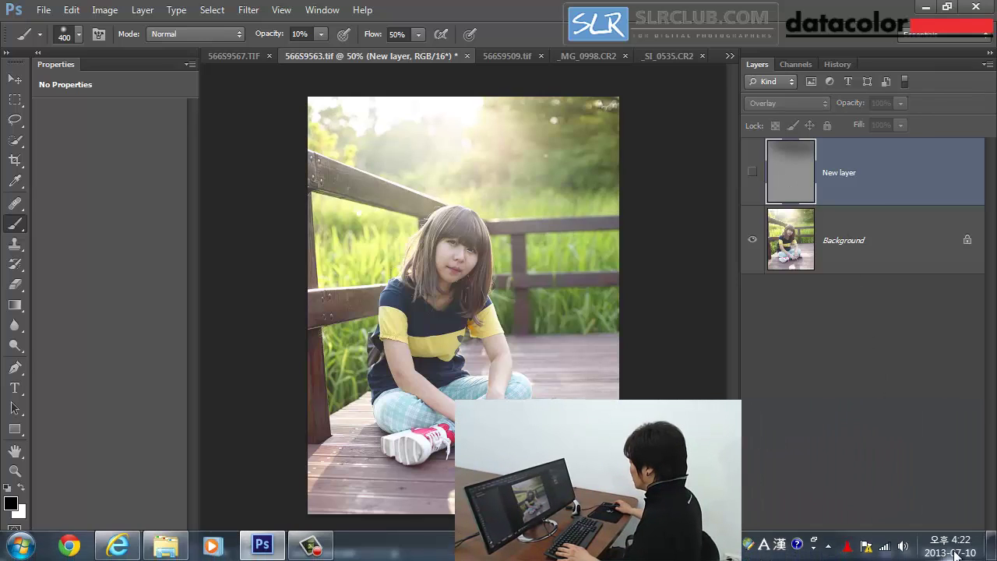
left_click(948, 553)
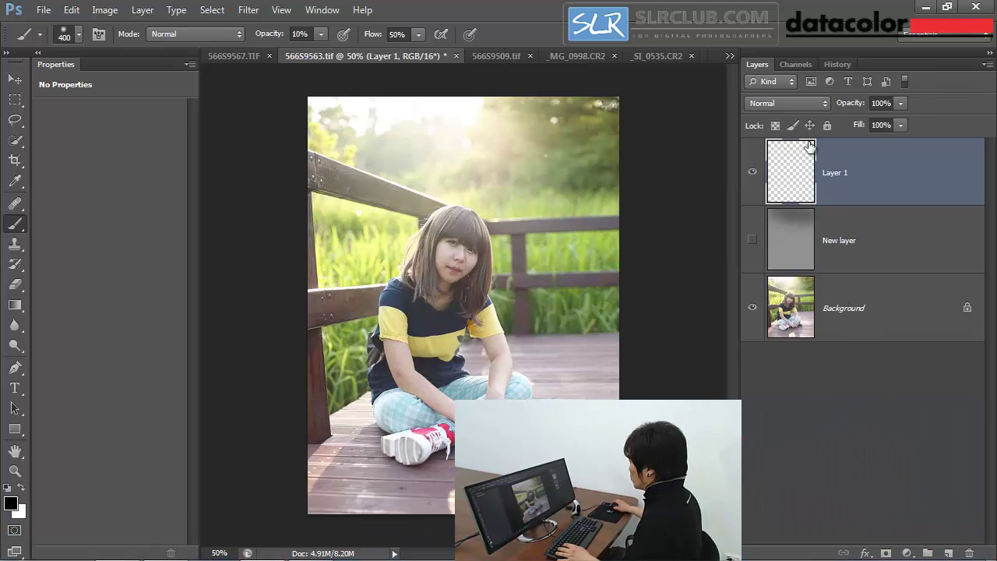
Set the new empty layer's blend mode to Overlay, with black as the foreground colour
left_click(11, 505)
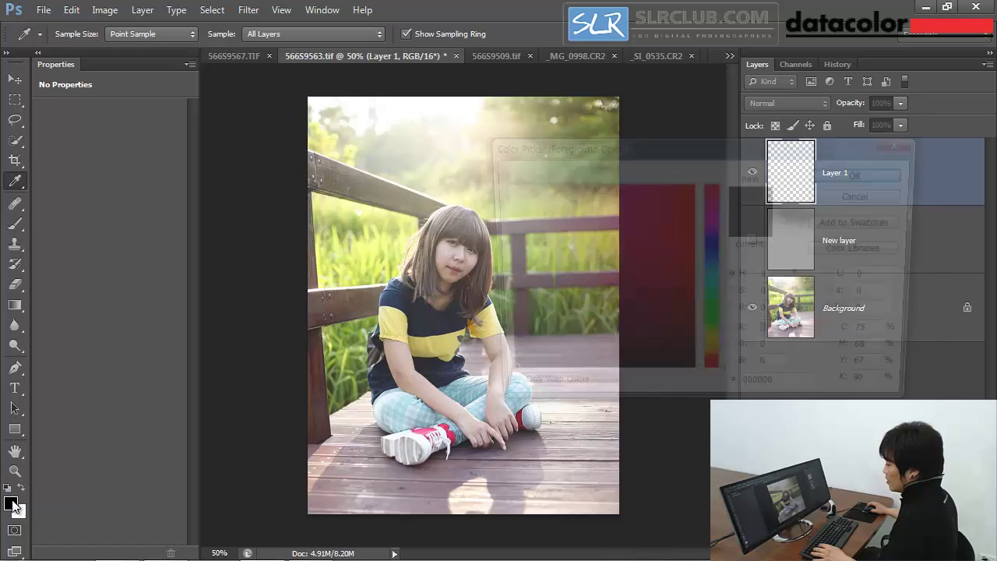
left_click(823, 173)
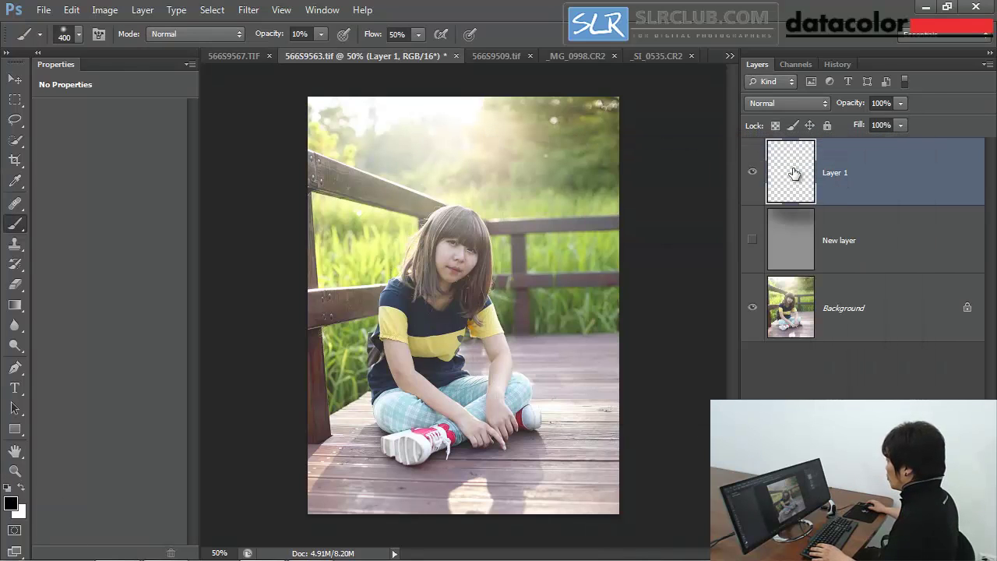
left_click(792, 103)
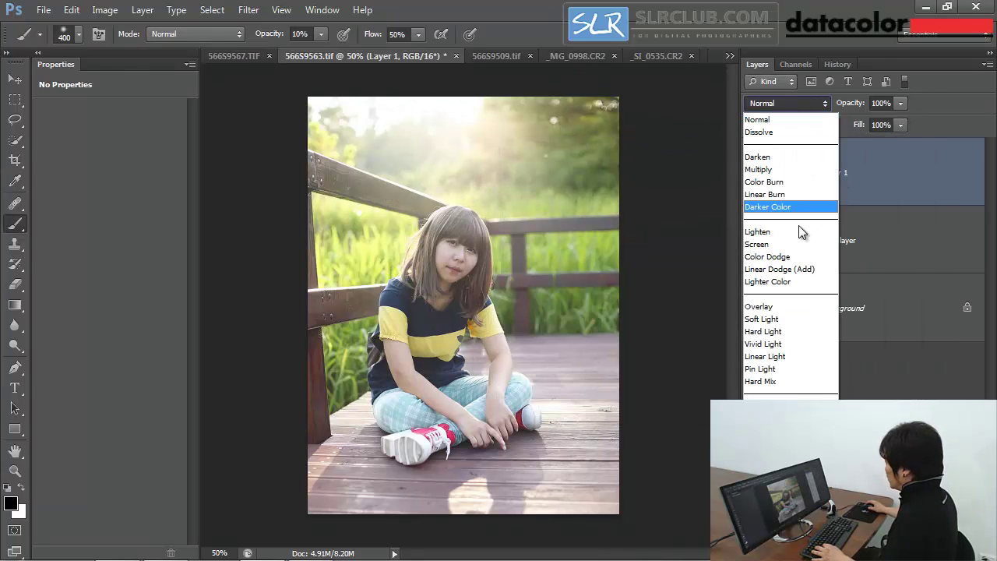
left_click(789, 307)
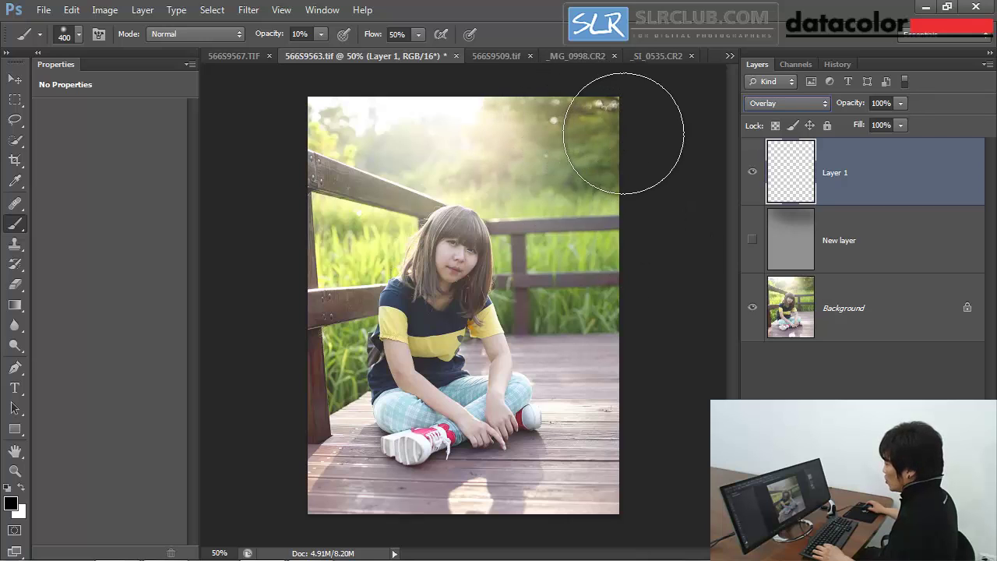
Darken the trees in the photo's upper-right area with a black stroke on Layer 1, and show the gray Overlay layer instead for comparison
mouse_move(623, 133)
left_mouse_down()
mouse_move(283, 103)
mouse_move(408, 132)
mouse_move(646, 152)
mouse_move(343, 120)
mouse_move(638, 148)
mouse_move(537, 139)
left_mouse_up()
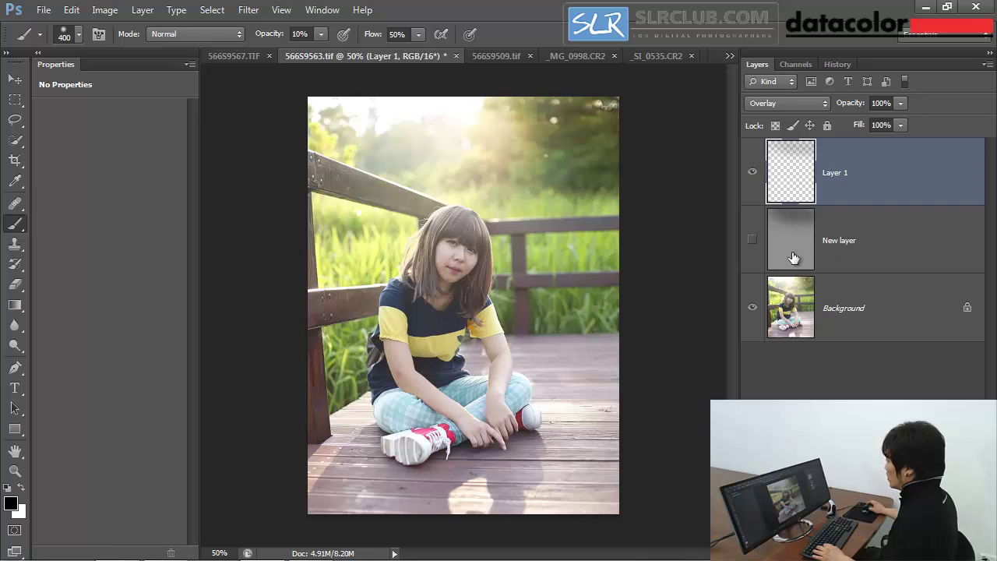
left_click(752, 172)
left_click(752, 240)
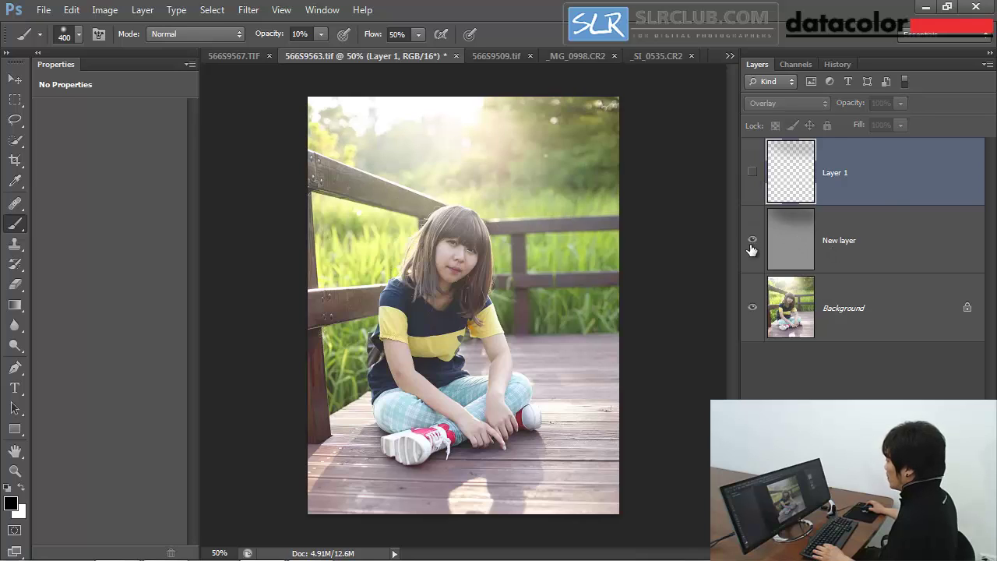
left_click(752, 308)
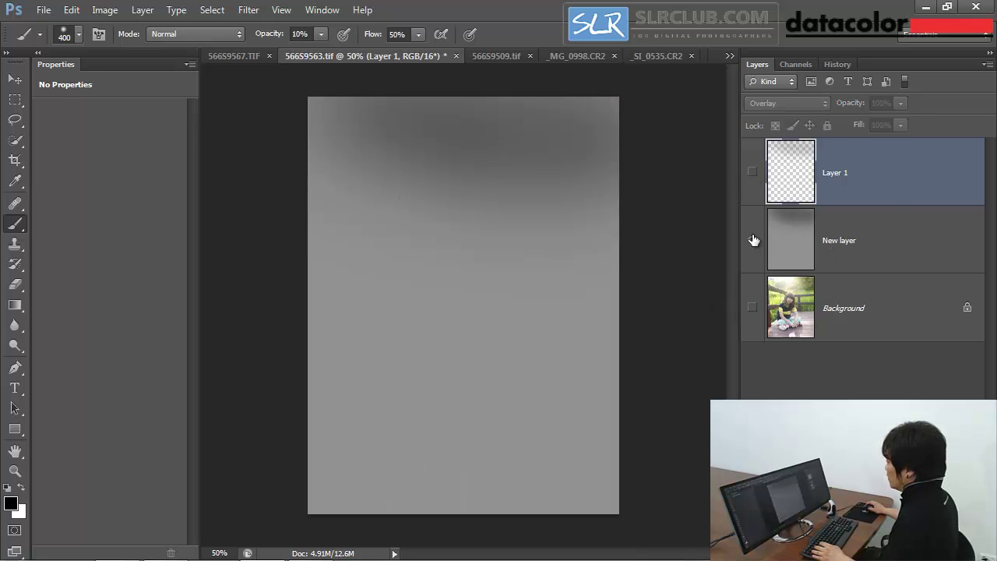
left_click(752, 307)
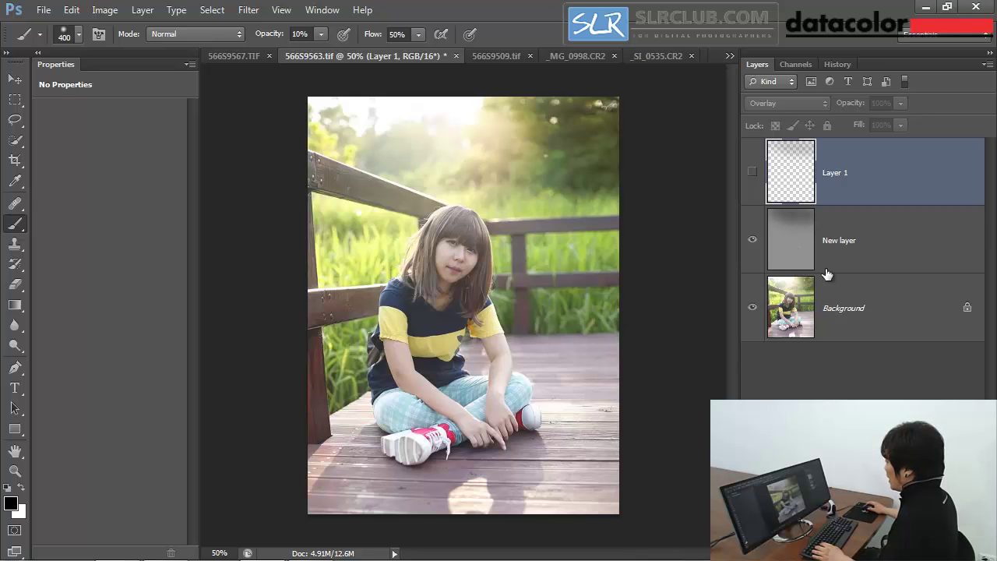
key("Delete")
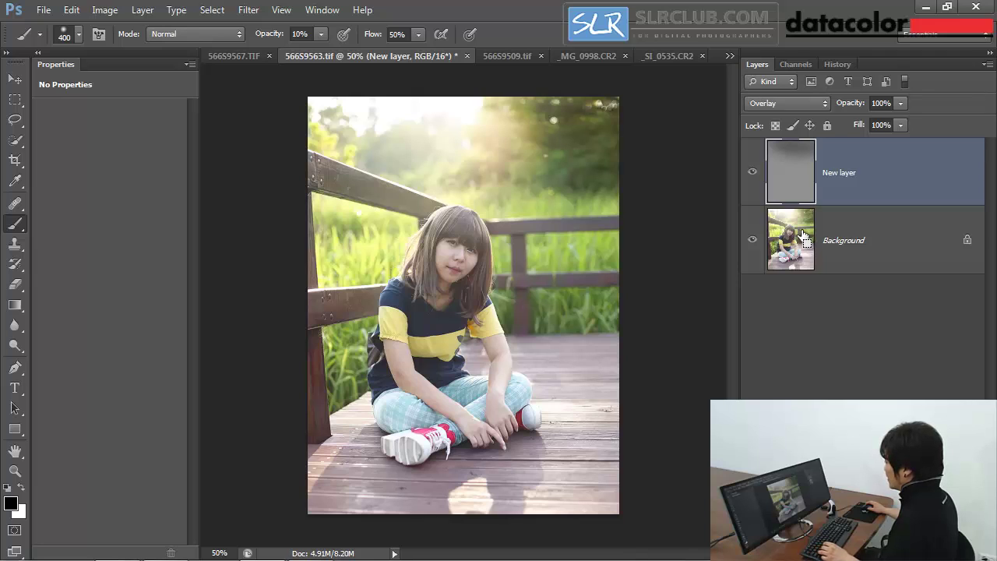
key("ctrl+z")
Inspect the Background without the gray Overlay layer, and show Layer 1 over it again
left_click(752, 242, "alt")
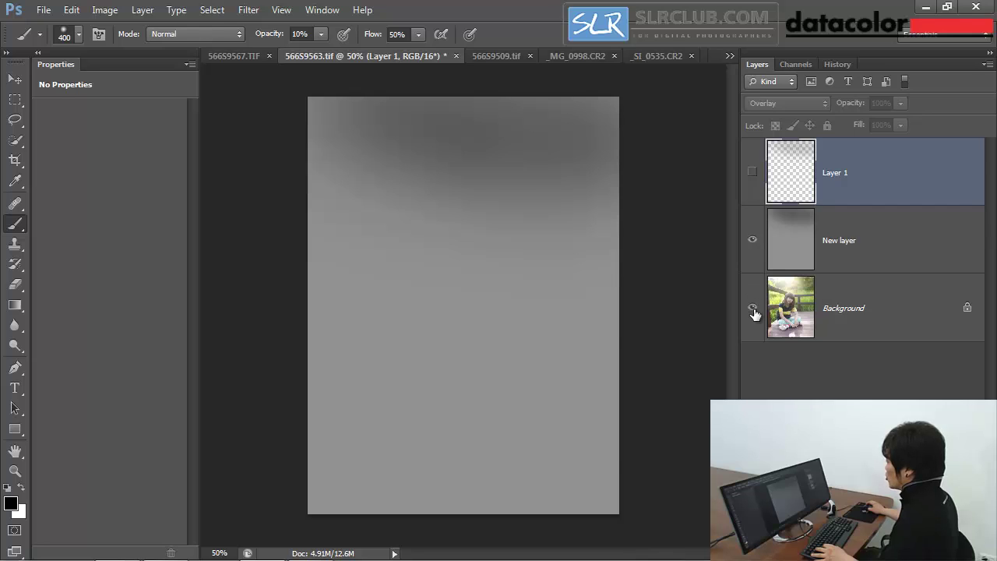
left_click(753, 309)
left_click(752, 240)
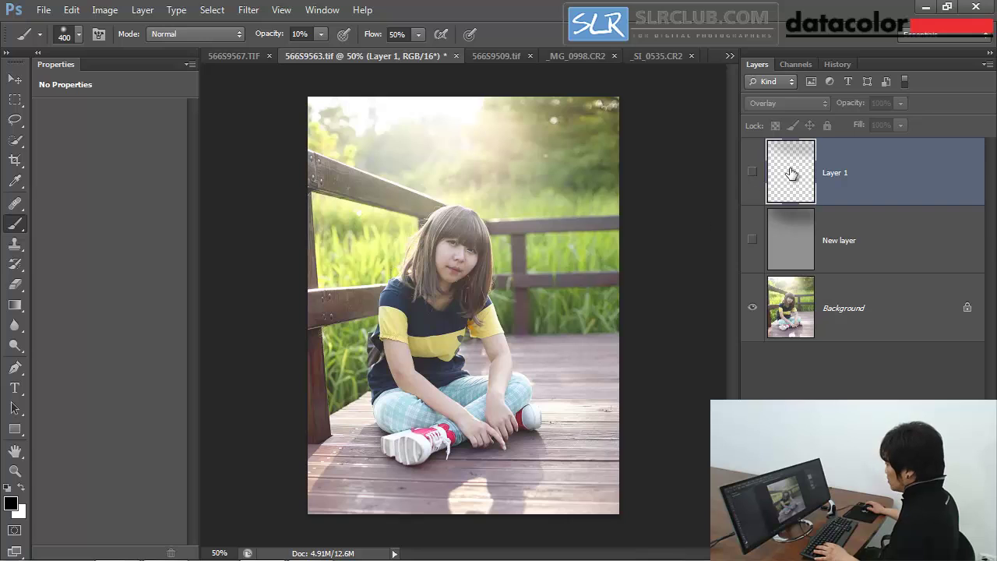
left_click(753, 172)
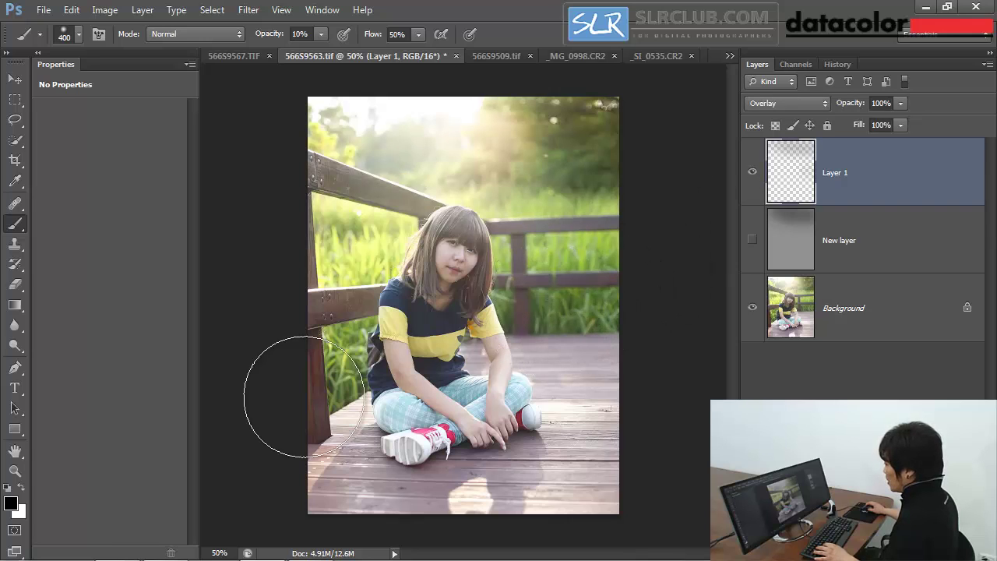
Darken the photo's left side and lower boardwalk with black strokes on Layer 1, and compare that layer alone with the Background
mouse_move(289, 367)
left_mouse_down()
mouse_move(312, 466)
mouse_move(330, 482)
mouse_move(418, 516)
mouse_move(489, 491)
left_mouse_up()
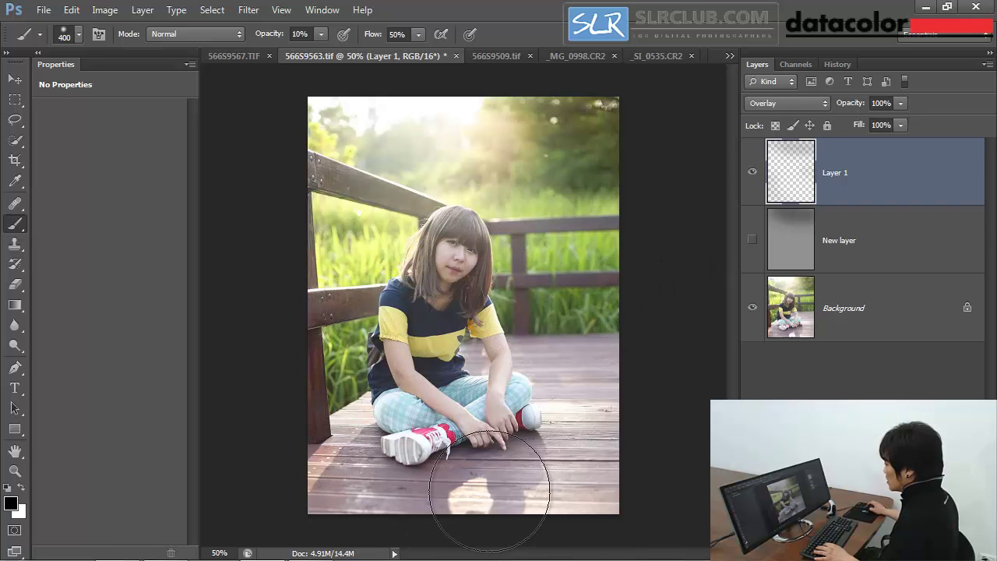
left_click(753, 173, "alt")
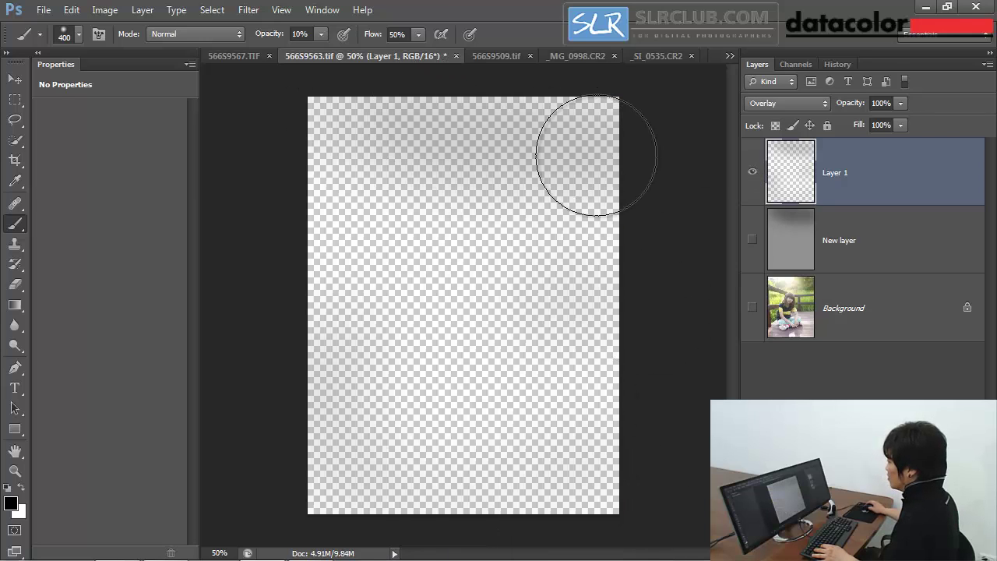
left_click(751, 308)
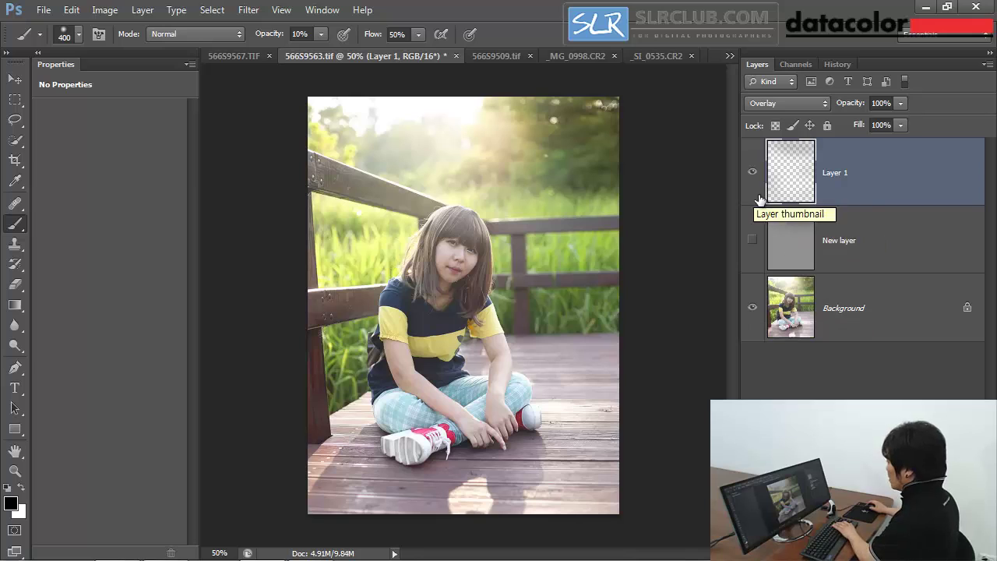
left_click(753, 308)
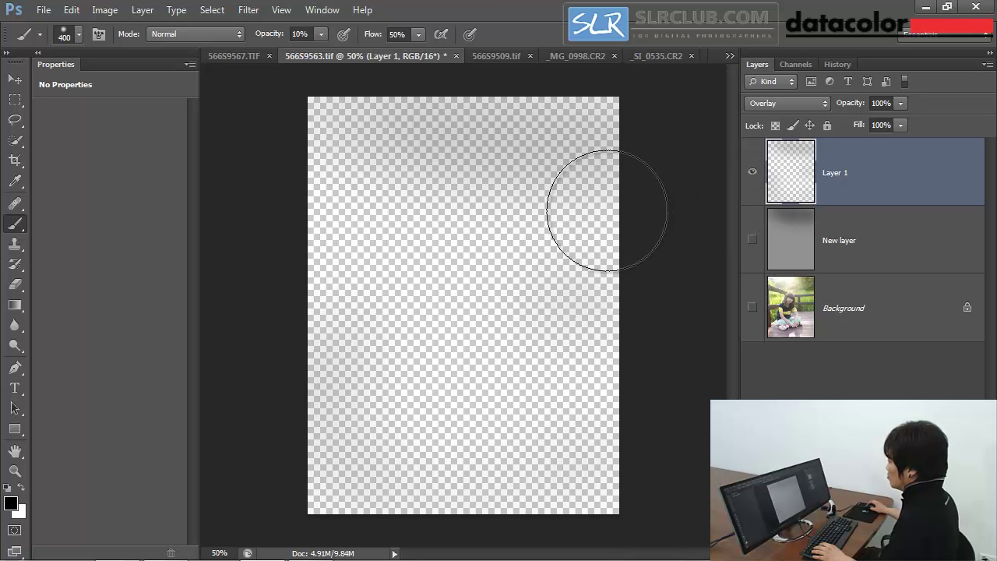
left_click(753, 171)
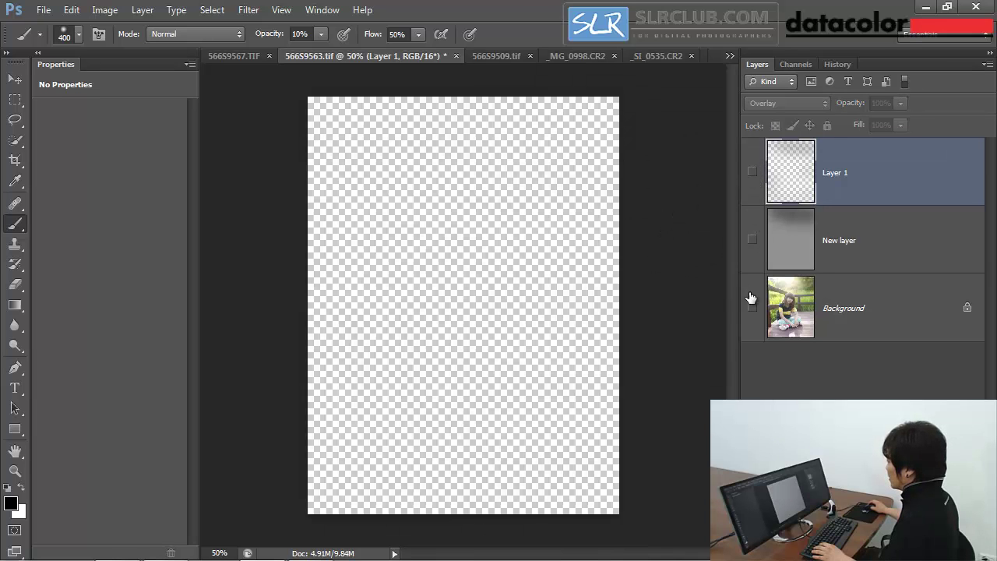
left_click(751, 303)
Delete Layer 1 and the gray Overlay layer, leaving only the Background
key("Delete")
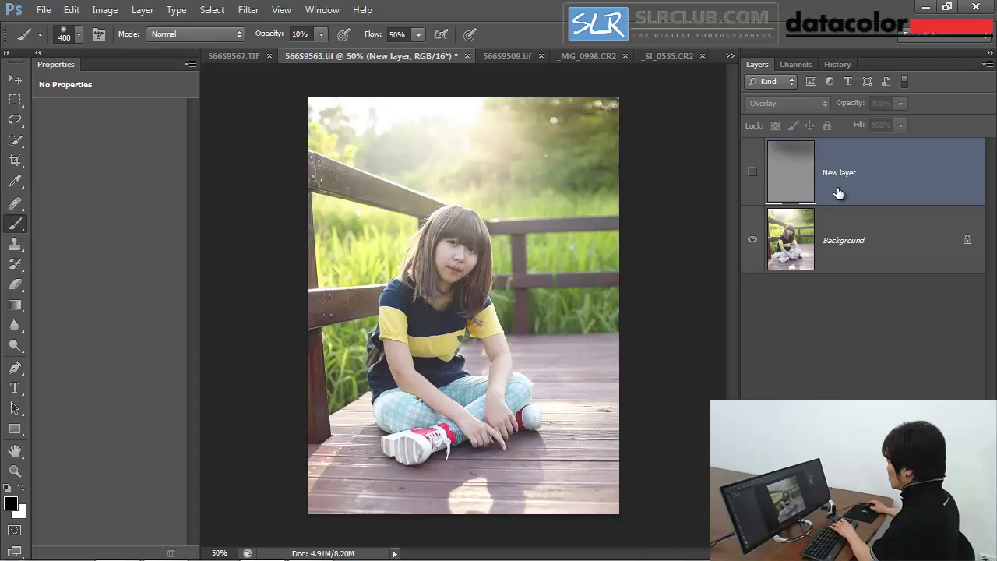
left_click(750, 173)
key("Delete")
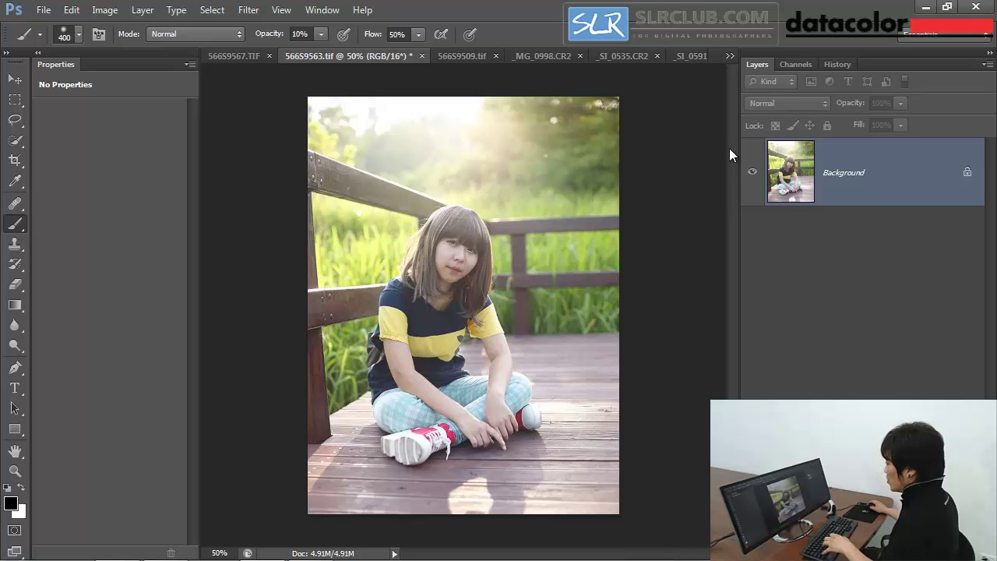
Create an empty layer named 밝기 조절 in Overlay mode, and delete it
key("ctrl+shift+n")
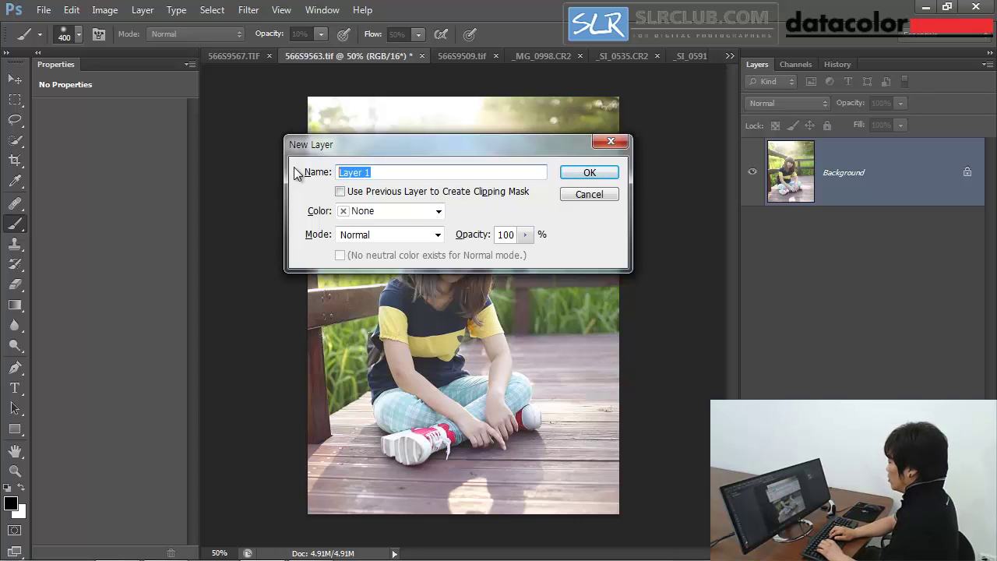
type("밝ㄱ")
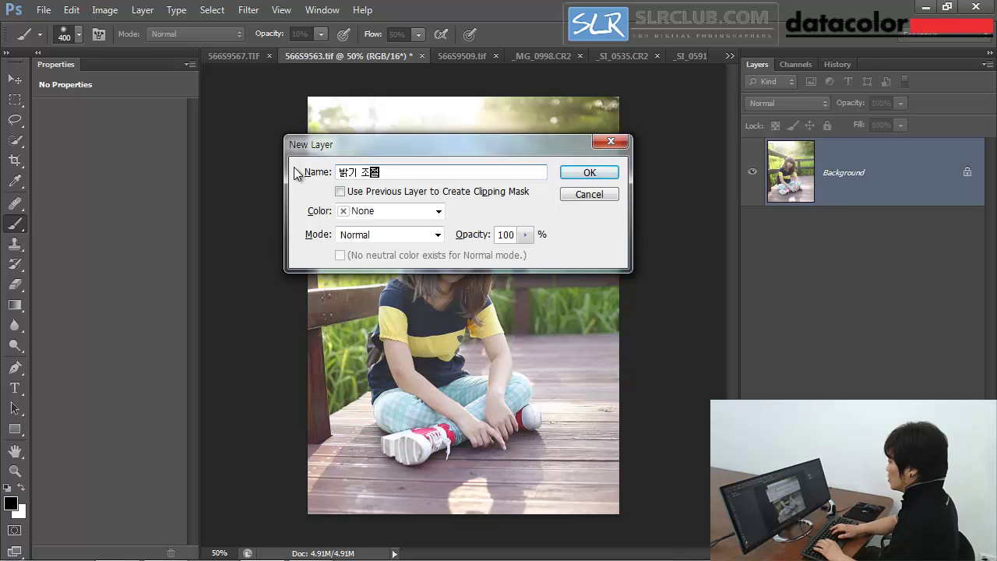
type("기 조절")
left_click(356, 238)
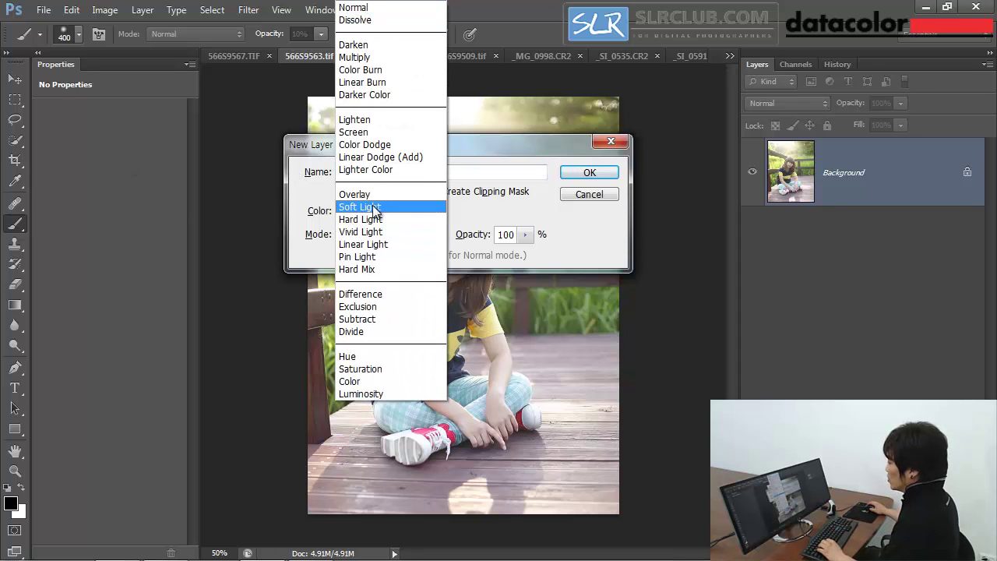
left_click(379, 194)
left_click(585, 174)
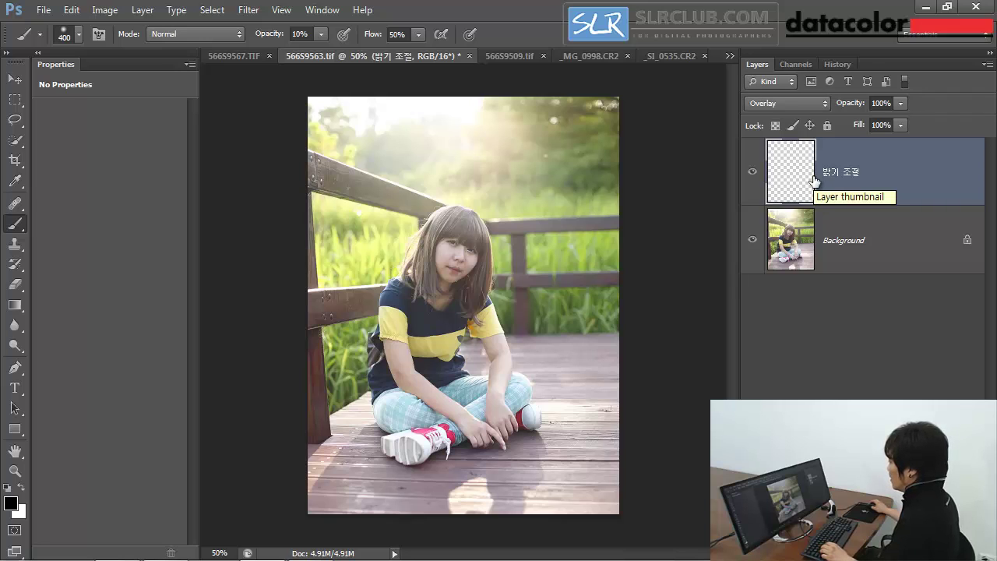
key("Delete")
Create a new layer in Overlay mode filled with the Overlay-neutral 50% gray
key("ctrl+shift+n")
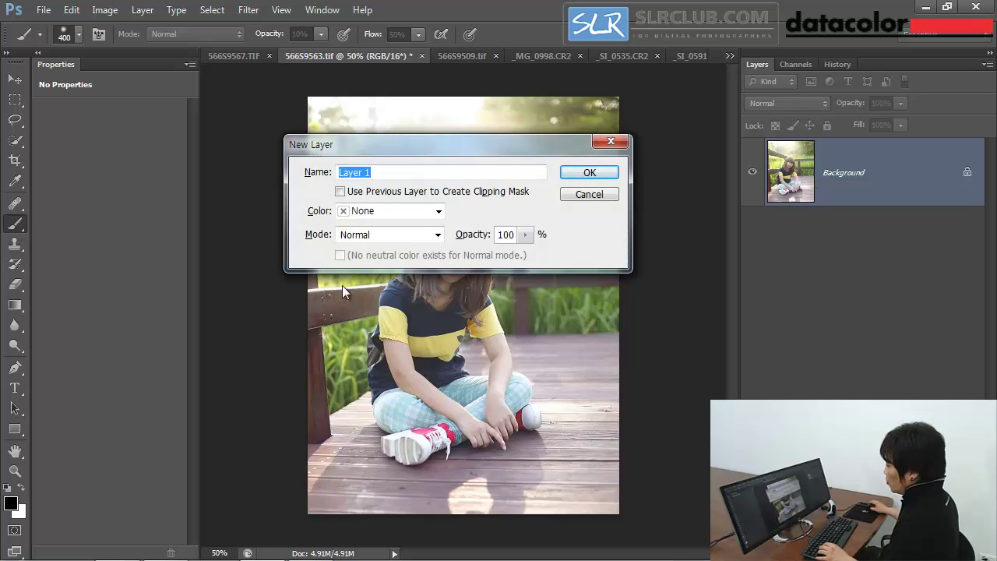
left_click(376, 236)
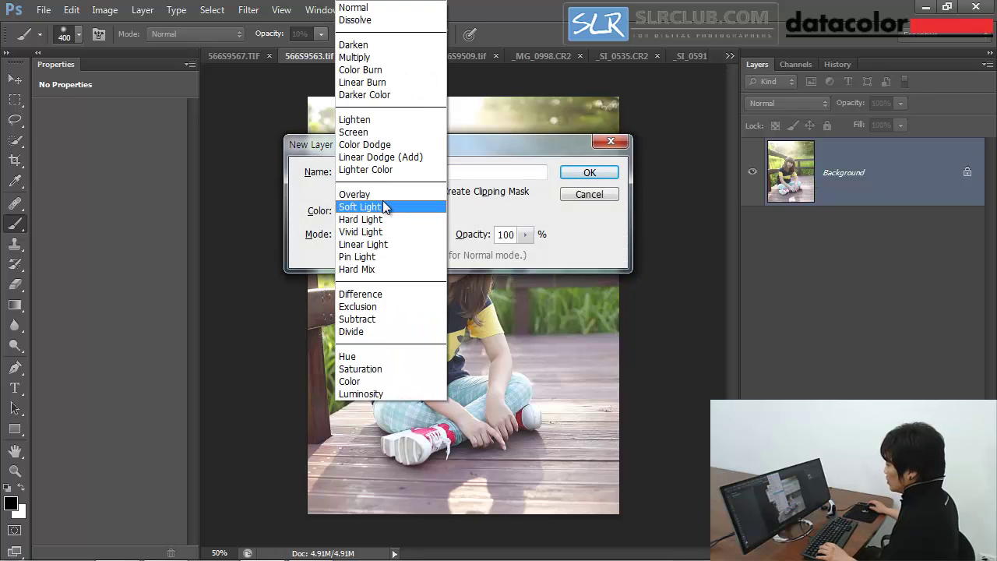
left_click(389, 193)
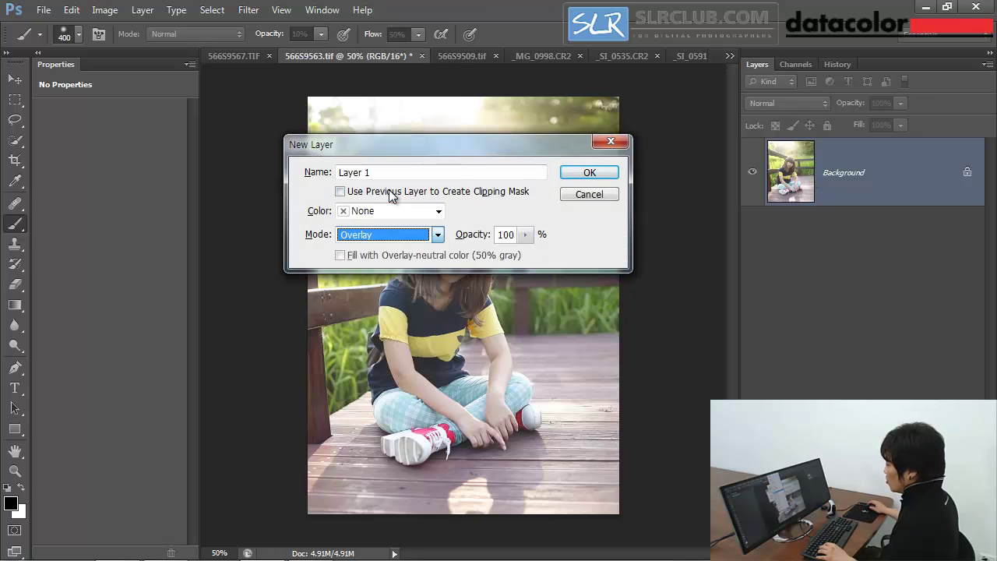
left_click(340, 255)
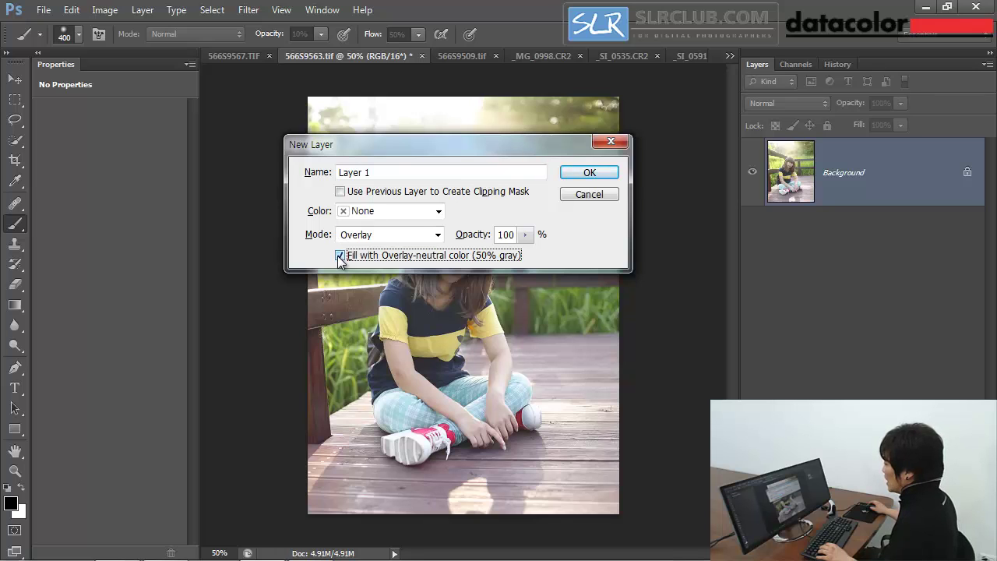
left_click(585, 172)
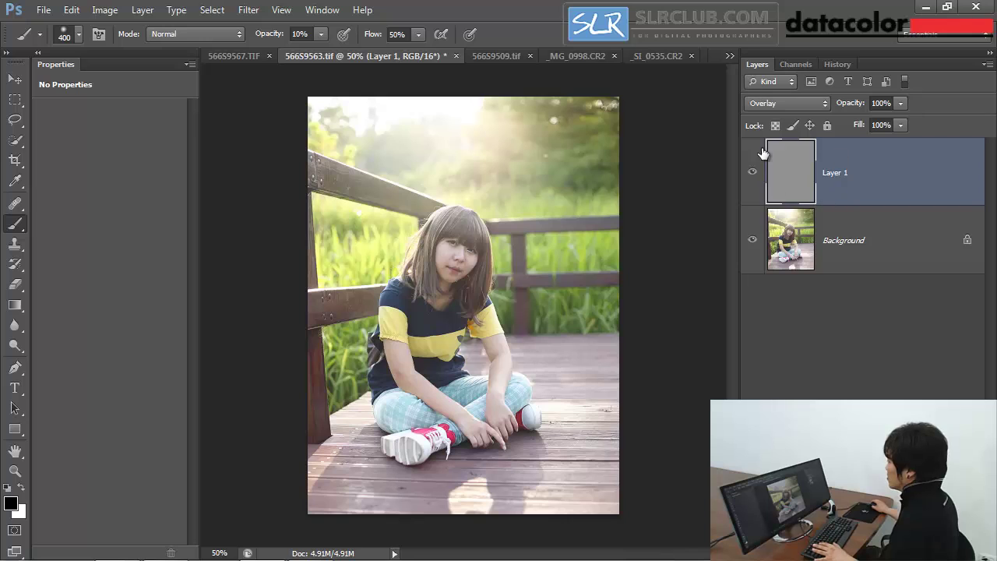
Darken the sky and trees across the photo's upper part with black strokes on the gray layer, and set the brush opacity to 20%
mouse_move(631, 143)
left_mouse_down()
mouse_move(543, 143)
mouse_move(327, 114)
mouse_move(484, 140)
mouse_move(633, 143)
mouse_move(377, 122)
mouse_move(488, 137)
mouse_move(367, 108)
mouse_move(343, 83)
mouse_move(379, 111)
mouse_move(344, 107)
mouse_move(536, 165)
mouse_move(673, 161)
mouse_move(659, 141)
mouse_move(555, 119)
mouse_move(338, 105)
mouse_move(519, 162)
mouse_move(352, 114)
left_mouse_up()
key("2")
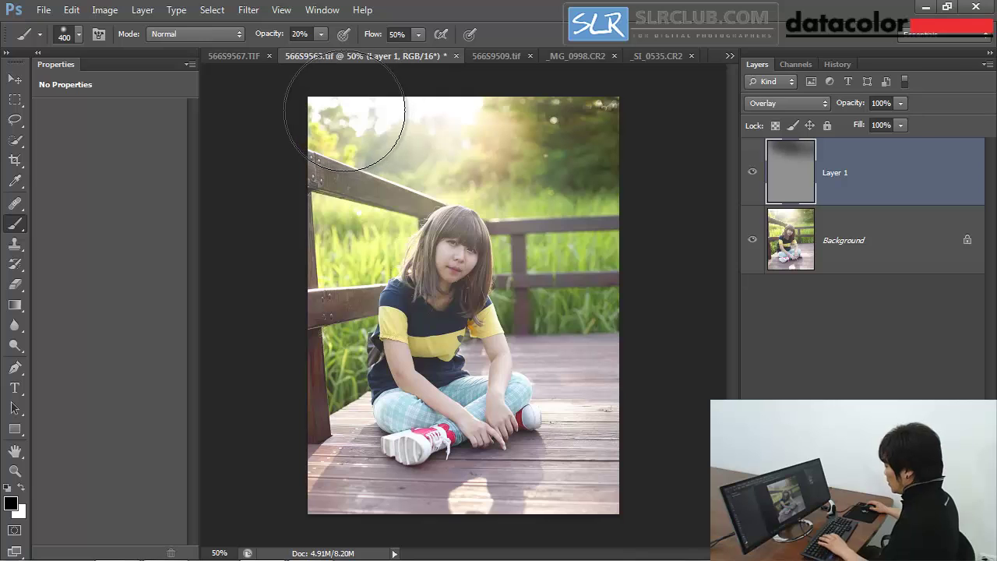
Reduce the brush size to about 3 for fine retouching of the girl's hair
key("bracketleft")
key("bracketleft")
key("bracketleft")
key("bracketleft")
key("bracketleft")
key("bracketleft")
key("bracketleft")
key("bracketleft")
key("bracketleft")
key("bracketleft")
key("bracketleft")
key("bracketleft")
key("bracketleft")
key("bracketleft")
key("bracketleft")
key("bracketleft")
key("bracketleft")
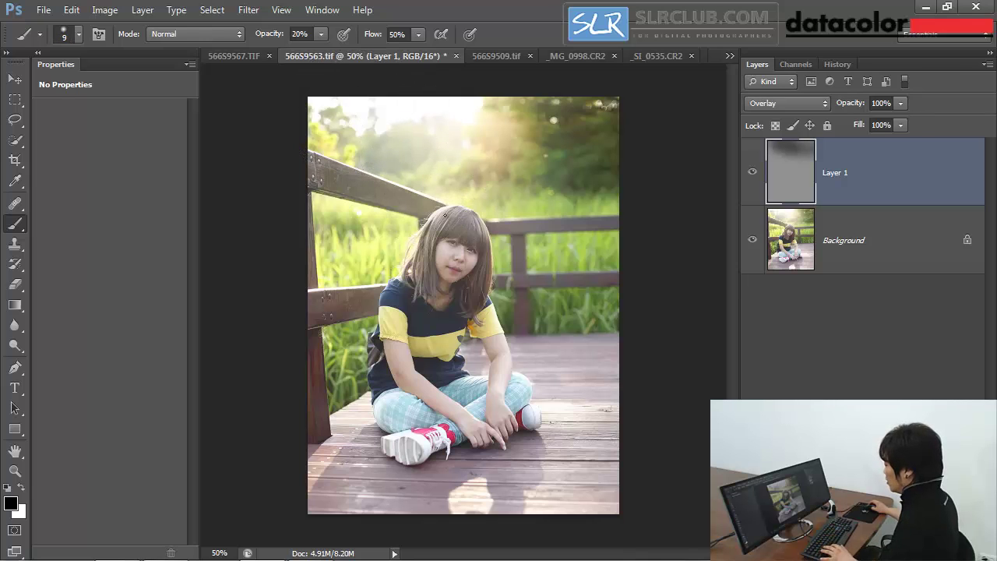
scroll(466, 223, "up", 2)
left_click_drag(472, 239, 466, 207)
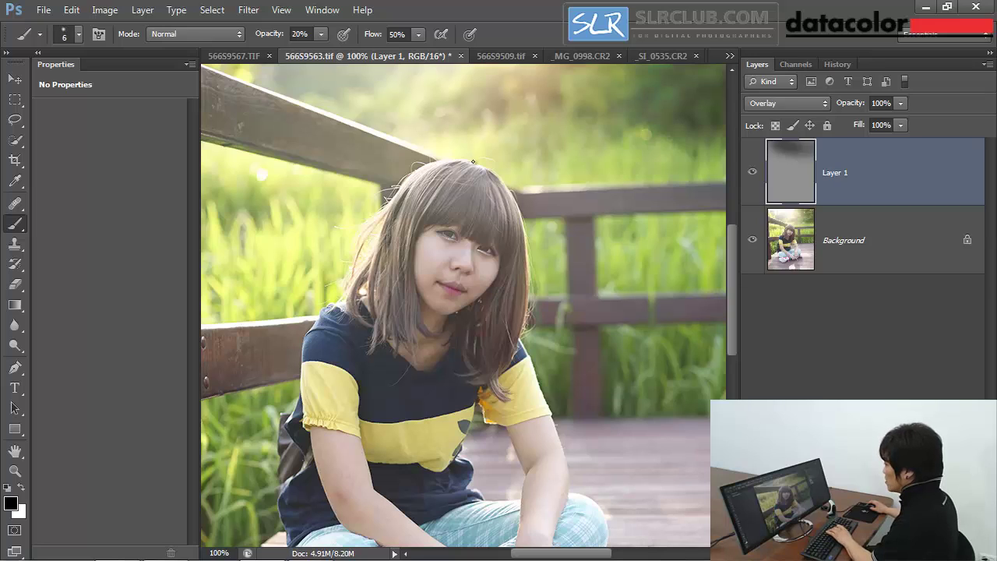
key("bracketleft")
key("bracketleft")
key("bracketleft")
key("bracketleft")
key("bracketleft")
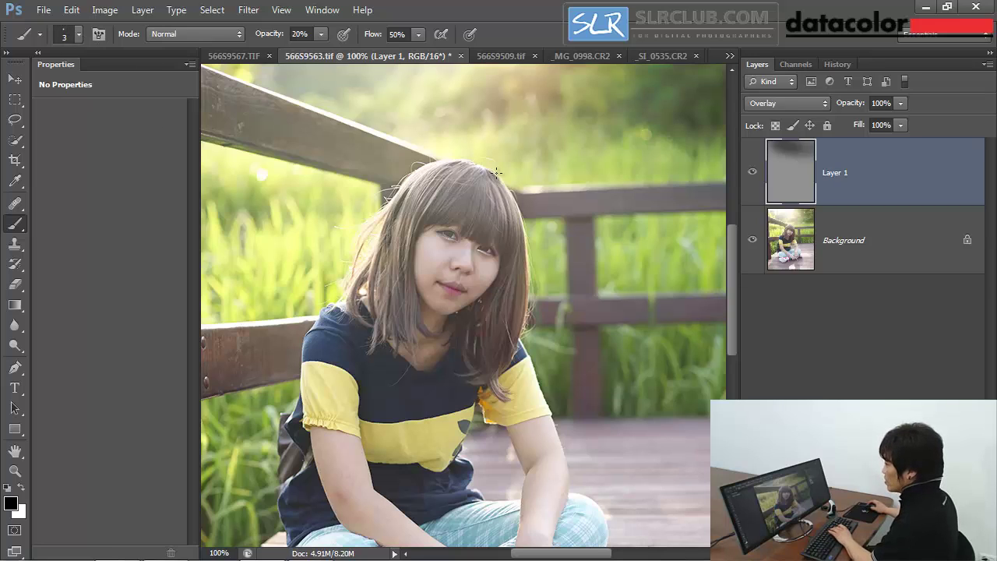
key("bracketright")
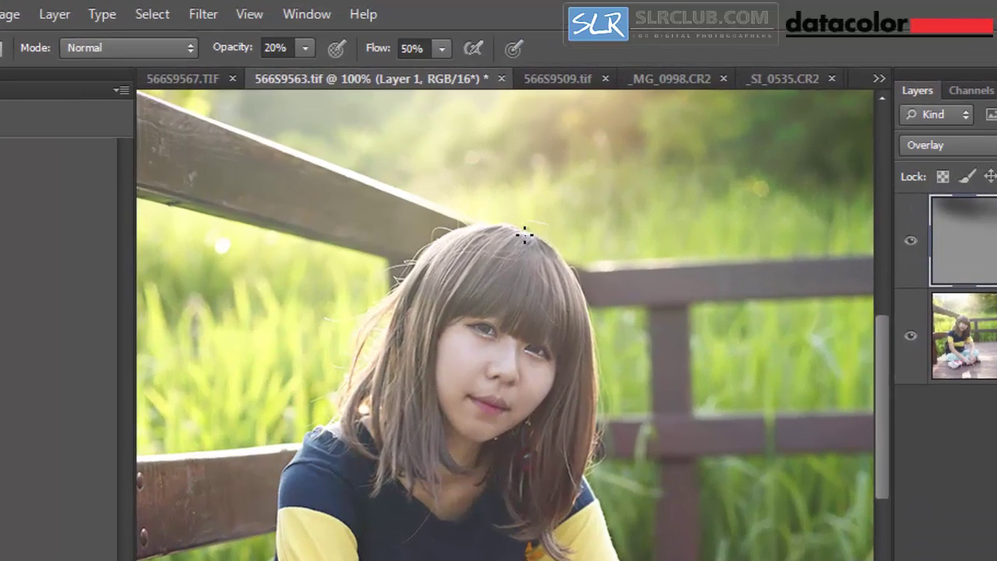
Set the brush opacity to 10% and reduce the brush size to 1
key("1")
double_click(287, 47)
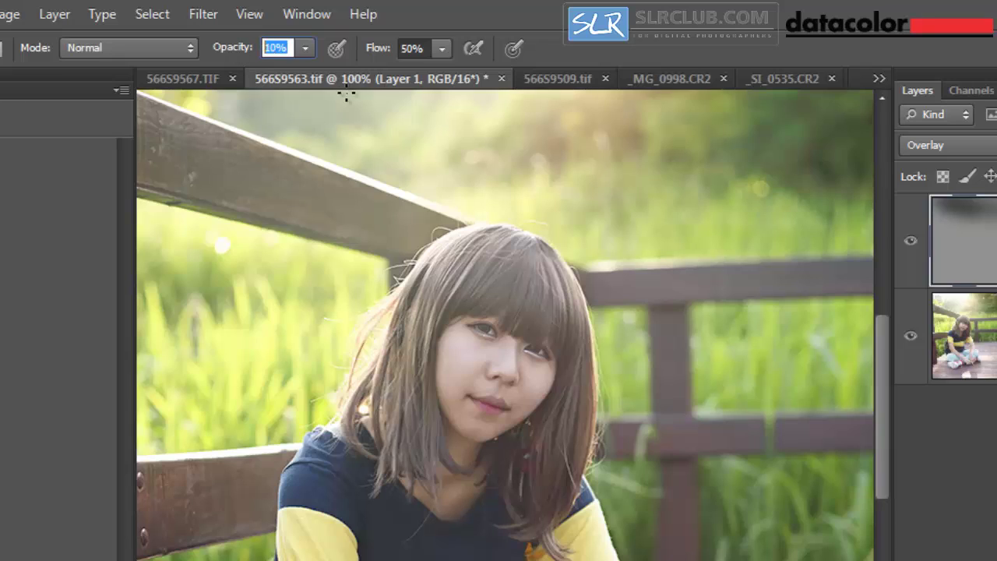
key("Return")
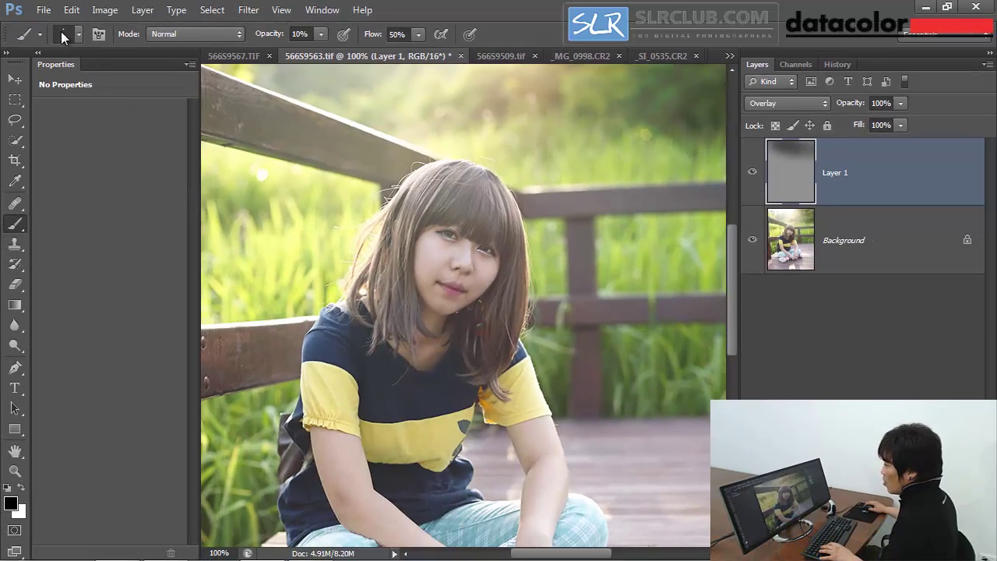
key("bracketleft")
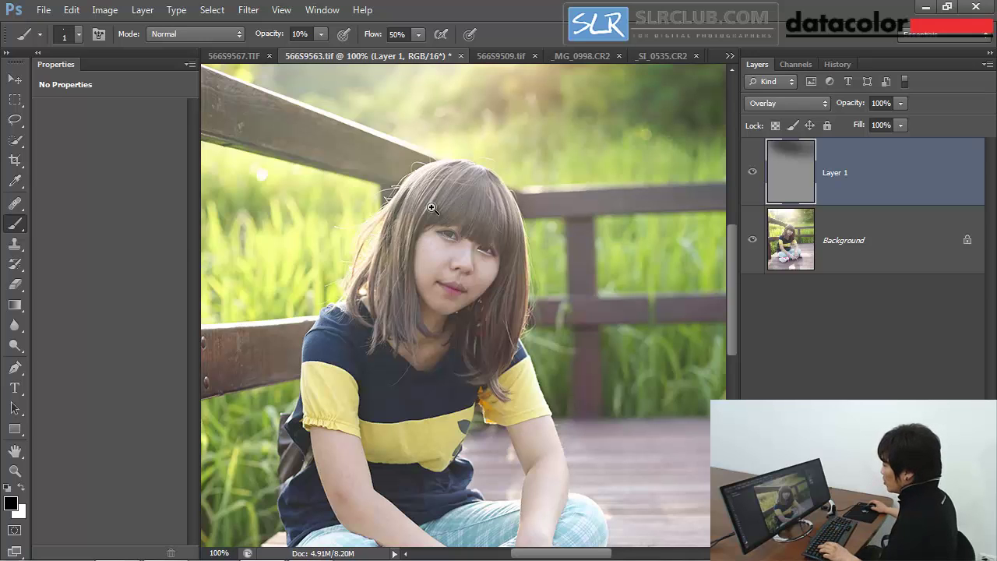
Try a brush opacity of 80% for the girl's hair and return it to 10%
scroll(459, 209, "up", 1)
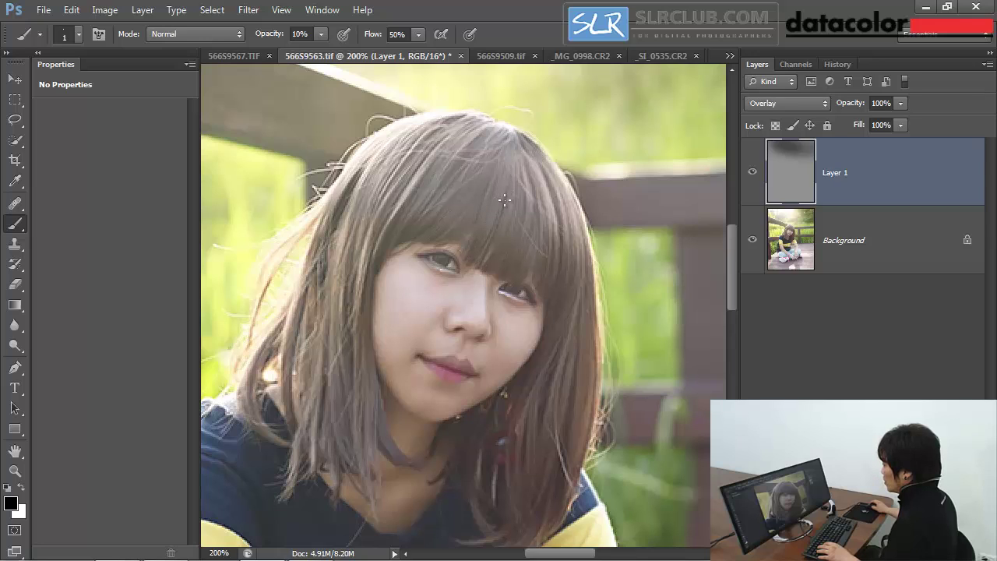
left_click_drag(502, 254, 536, 195)
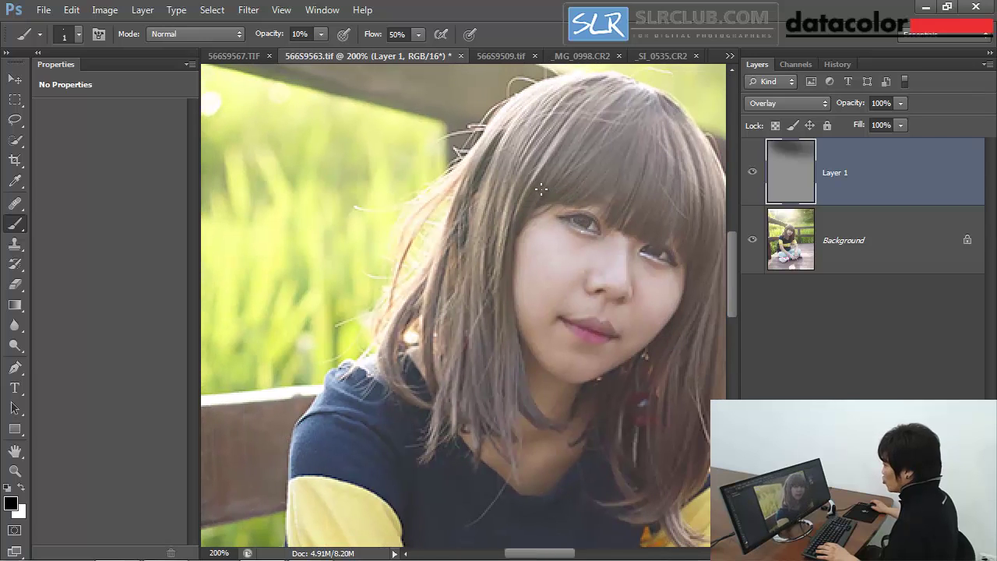
key("8")
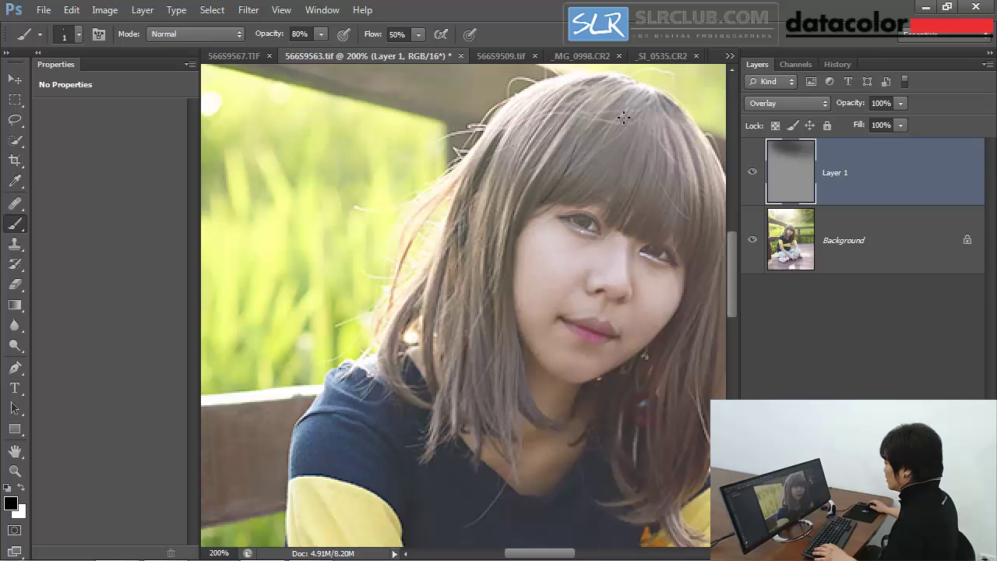
key("1")
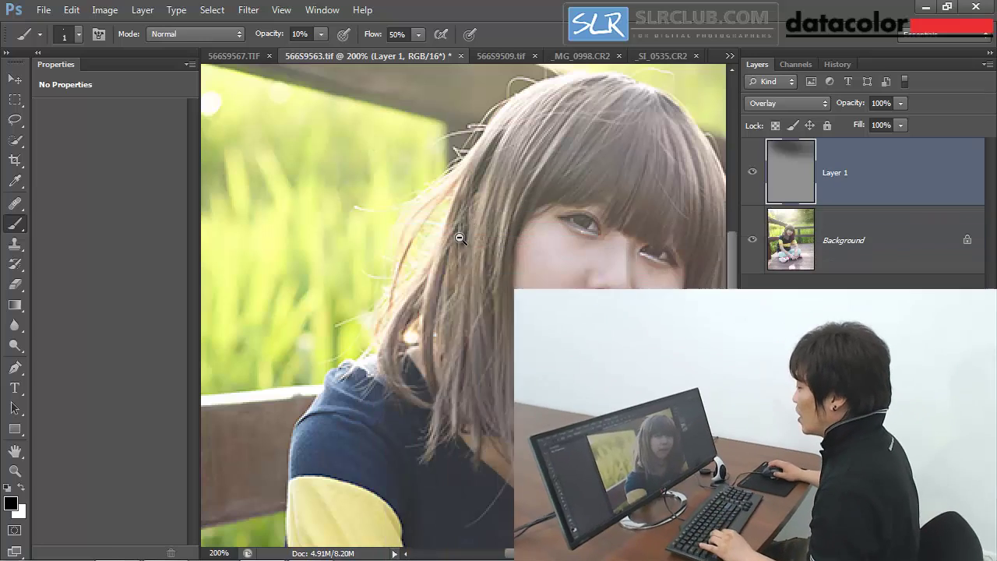
Lighten the girl's neck and both arms with soft white strokes at 10% opacity, using brush sizes 80 and 50
left_click(460, 238, "alt")
left_click(480, 257, "alt")
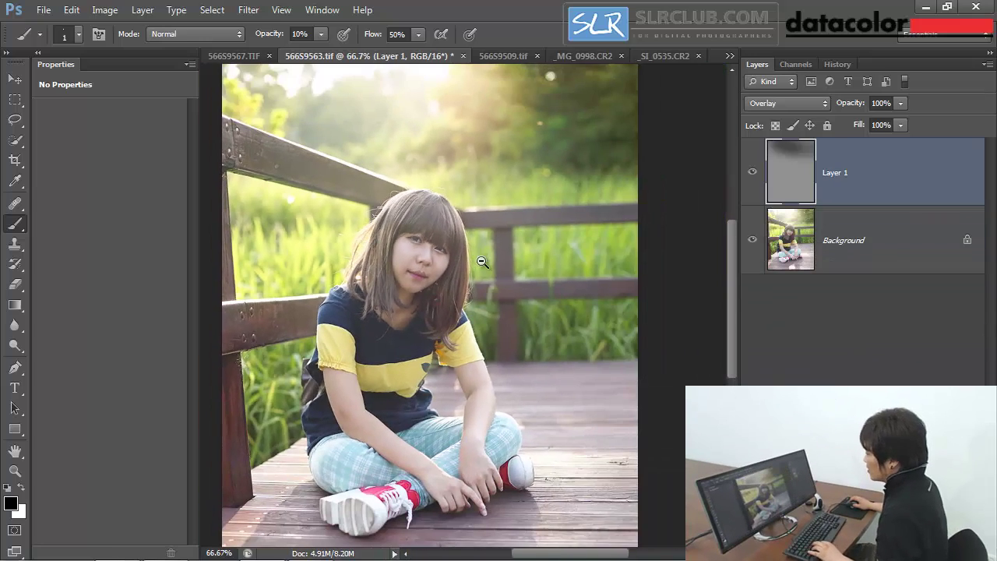
left_click(483, 262, "alt")
left_click(502, 258)
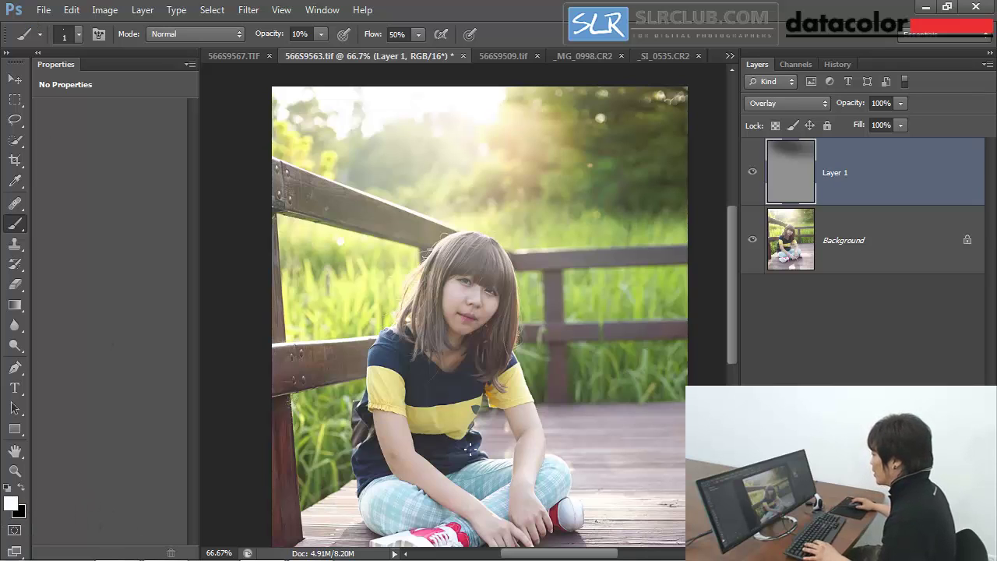
mouse_move(591, 397)
left_mouse_down()
mouse_move(536, 304)
mouse_move(561, 369)
mouse_move(561, 150)
mouse_move(591, 329)
left_mouse_up()
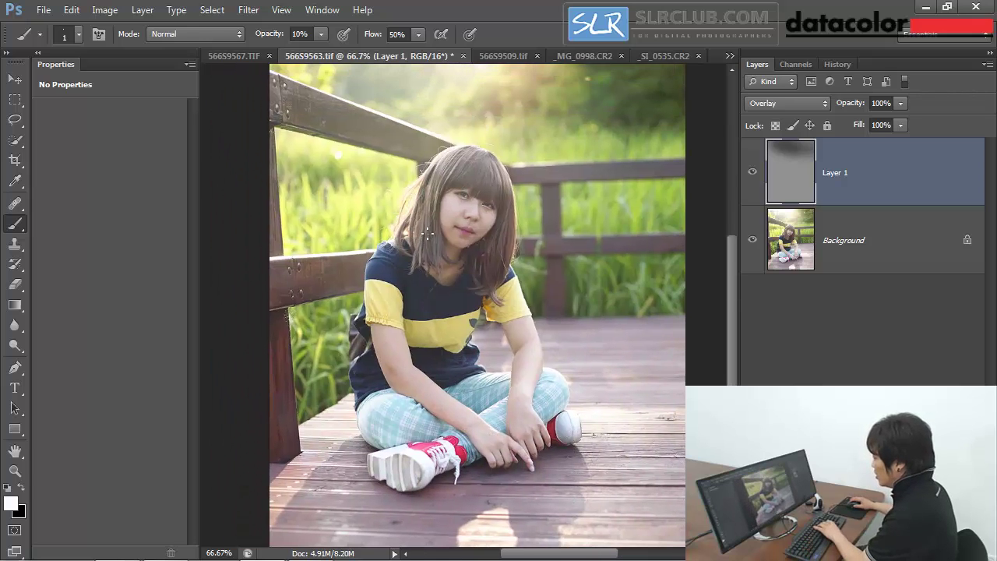
key("bracketright")
key("bracketright")
key("bracketright")
key("bracketright")
key("bracketright")
key("bracketright")
key("bracketright")
key("bracketright")
key("bracketright")
key("bracketright")
key("bracketright")
key("bracketright")
key("bracketright")
key("bracketright")
key("bracketright")
key("bracketright")
key("bracketright")
key("bracketright")
key("bracketright")
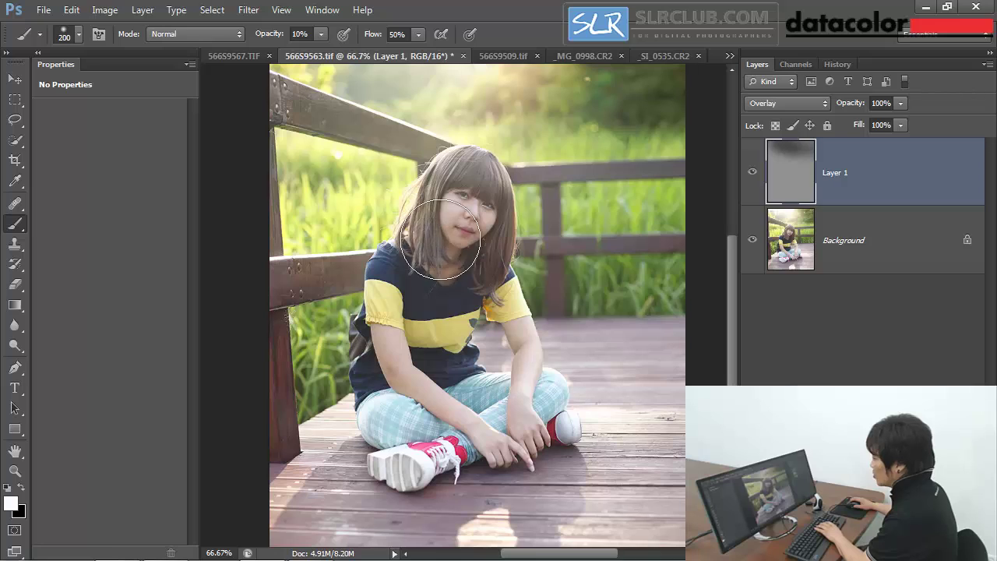
key("bracketleft")
key("bracketleft")
key("bracketleft")
key("bracketleft")
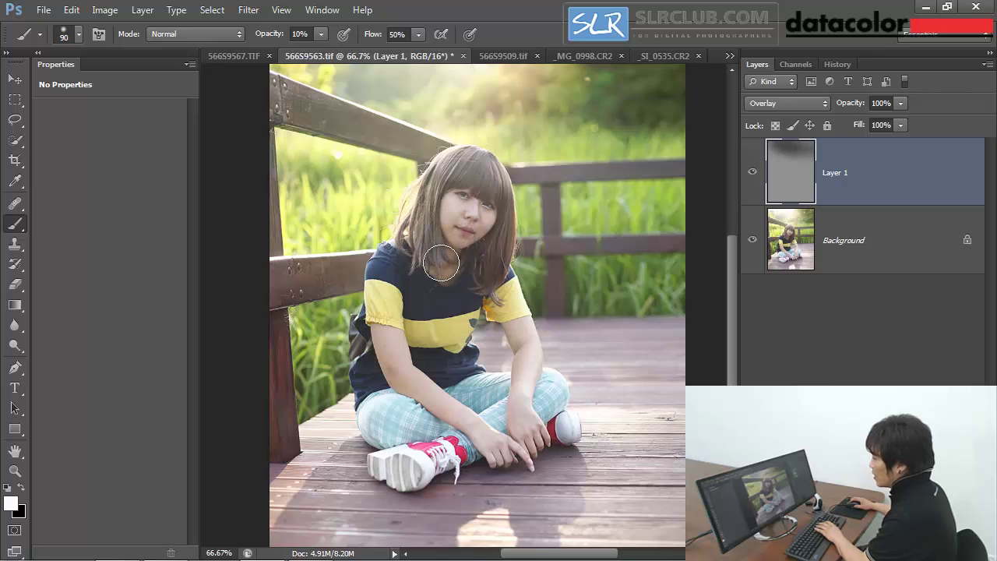
key("bracketleft")
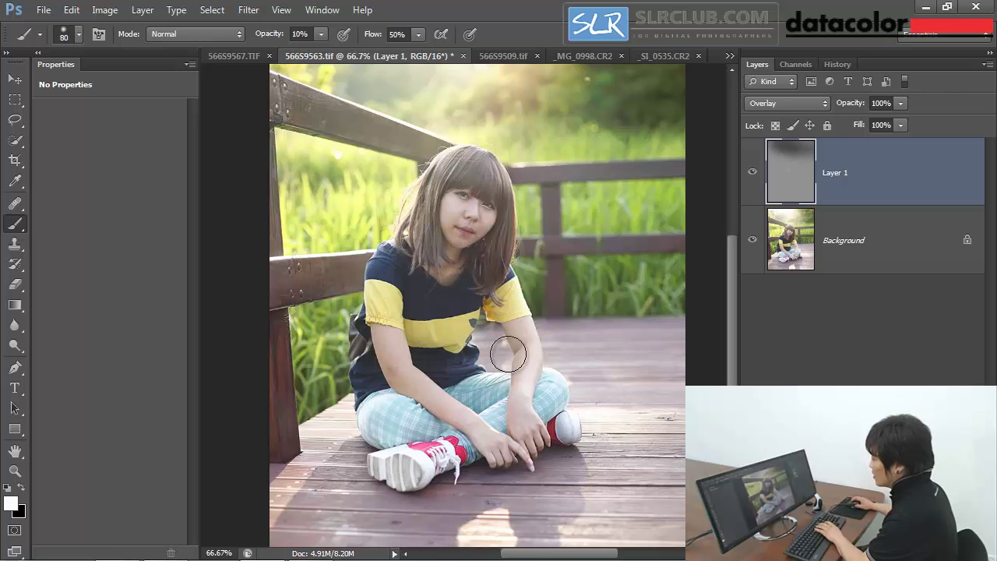
mouse_move(519, 328)
left_mouse_down()
mouse_move(519, 430)
mouse_move(475, 429)
left_mouse_up()
key("bracketleft")
key("bracketleft")
mouse_move(414, 377)
left_mouse_down()
mouse_move(485, 431)
mouse_move(405, 382)
mouse_move(384, 333)
mouse_move(392, 356)
left_mouse_up()
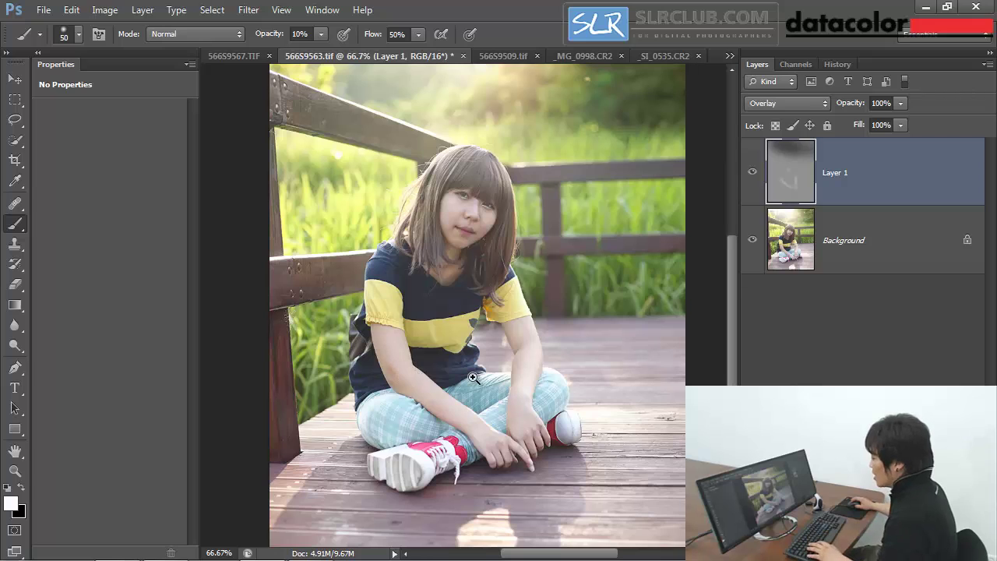
Show the gray layer alone to inspect its strokes, and hide and reshow it to compare the photo with and without dodging and burning
left_click_drag(493, 349, 539, 389)
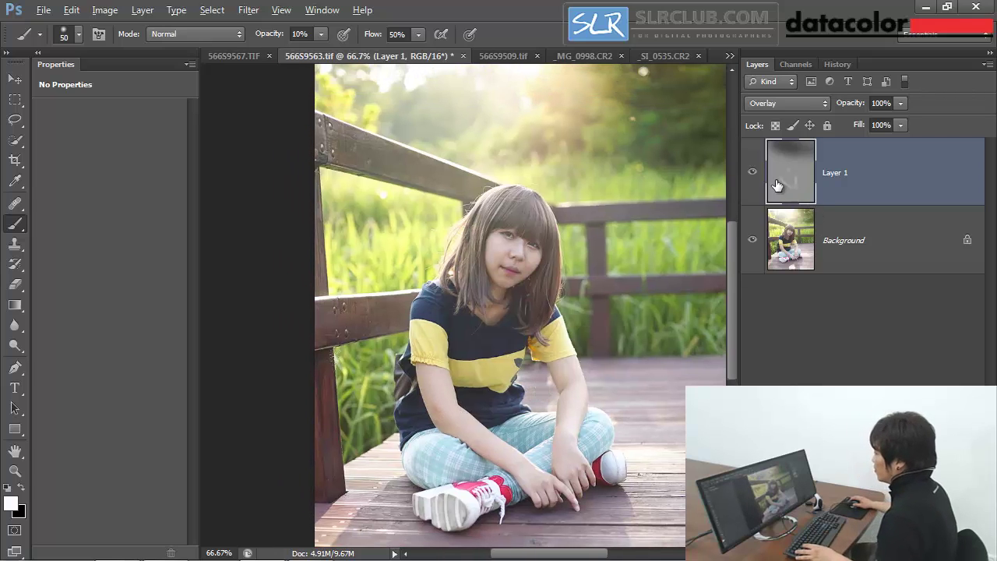
left_click(753, 172, "alt")
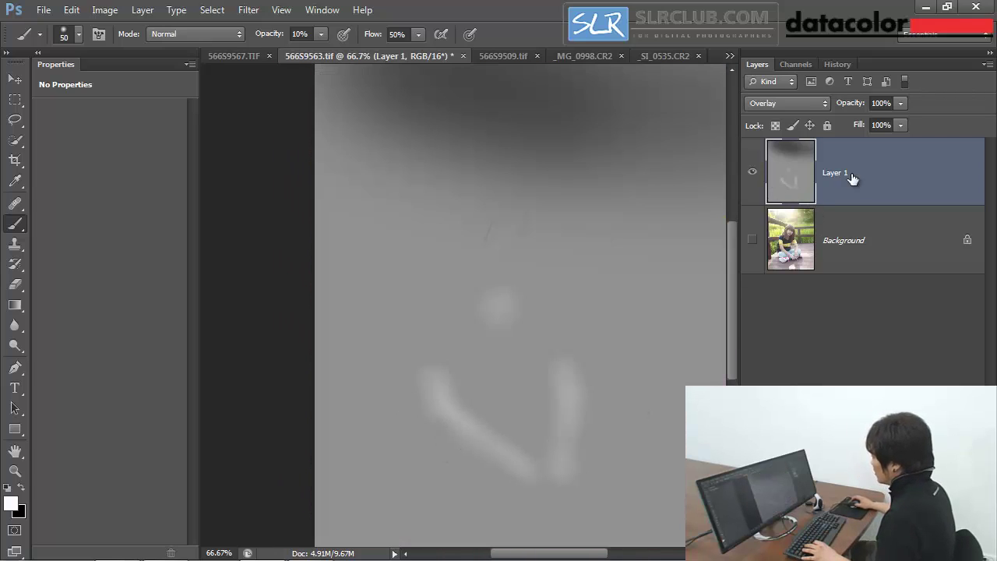
left_click(752, 172)
left_click(753, 240)
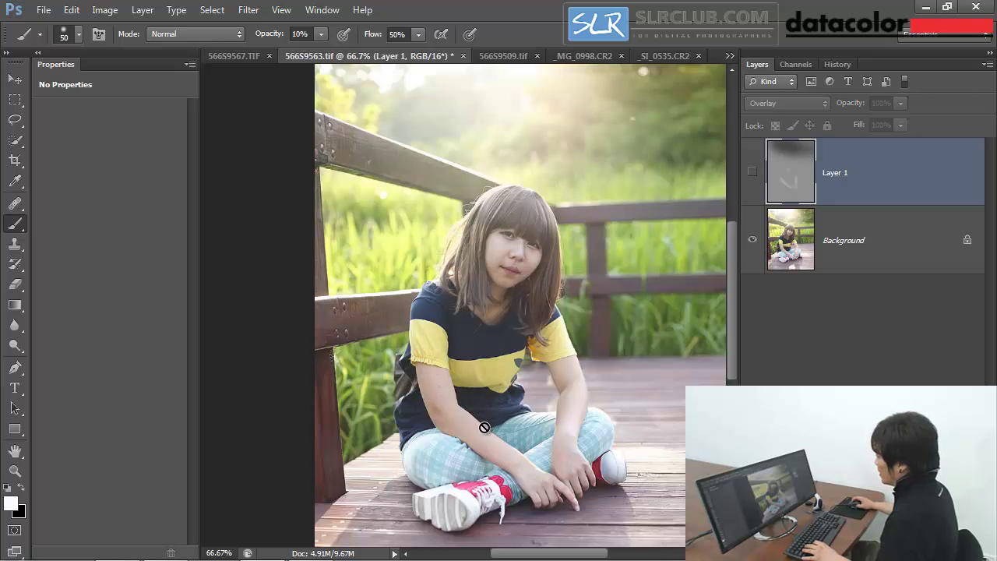
left_click_drag(656, 247, 628, 351)
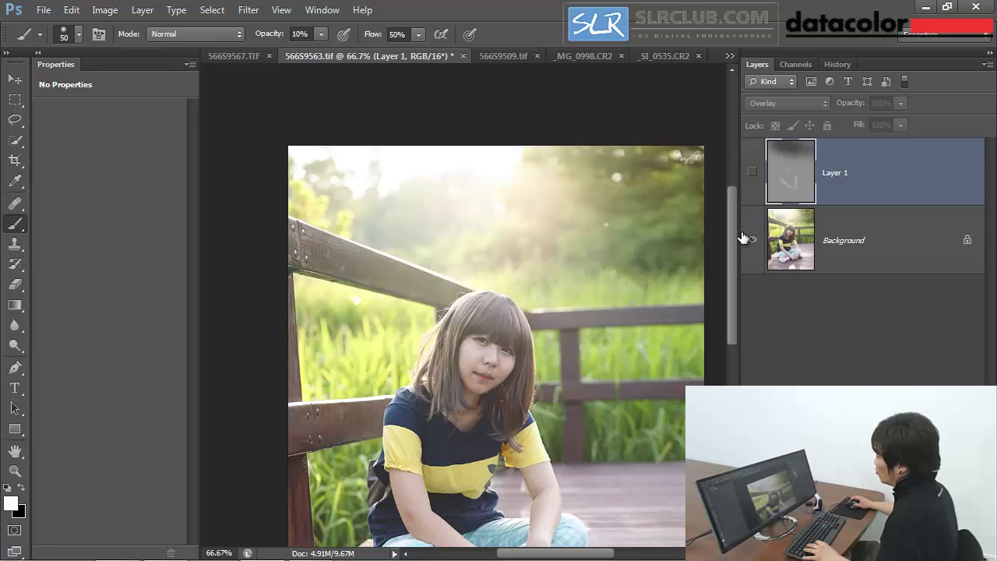
left_click_drag(585, 298, 561, 196)
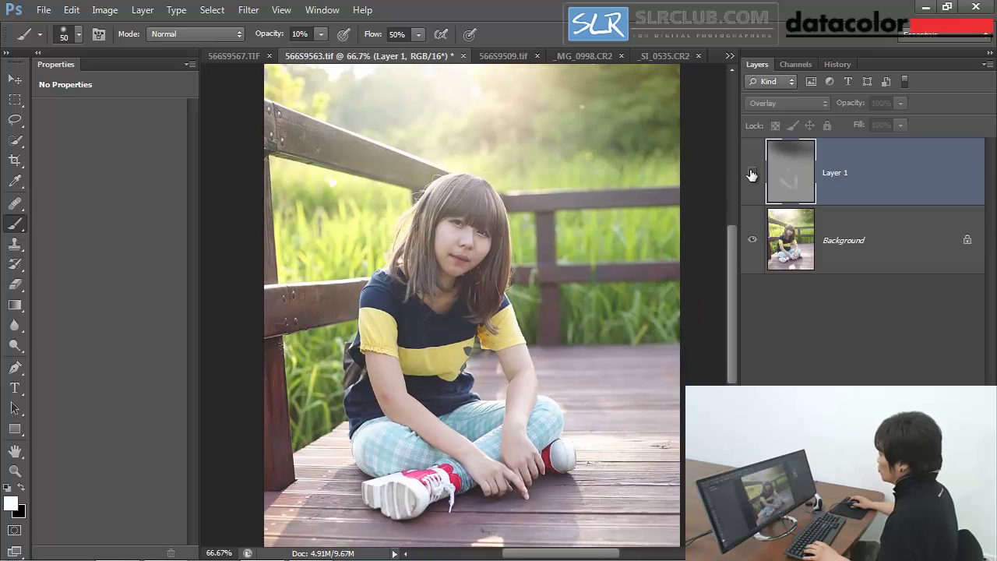
left_click(752, 173)
Try the Multiply and Soft Light blend modes on the gray layer and return it to Overlay
left_click(789, 104)
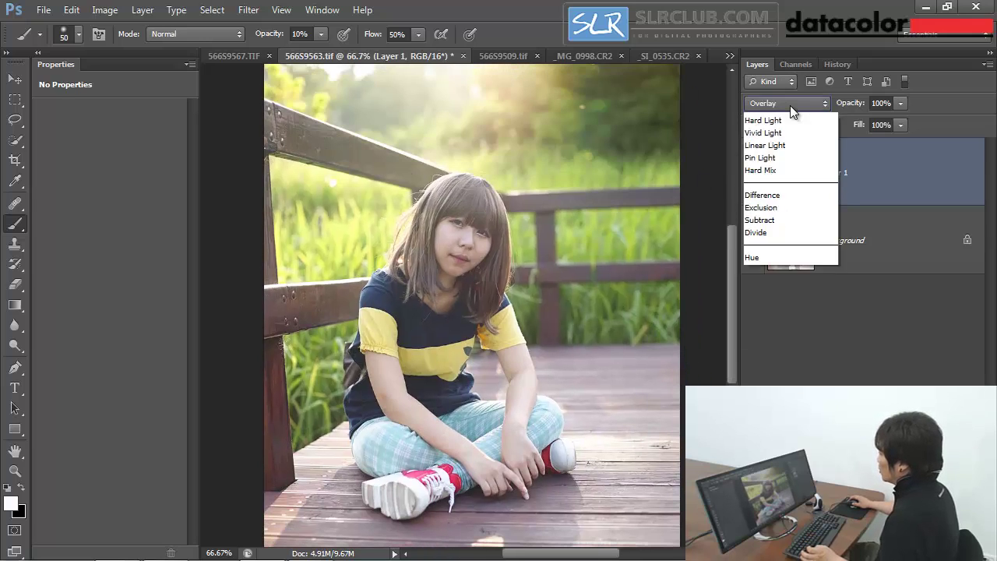
left_click(796, 169)
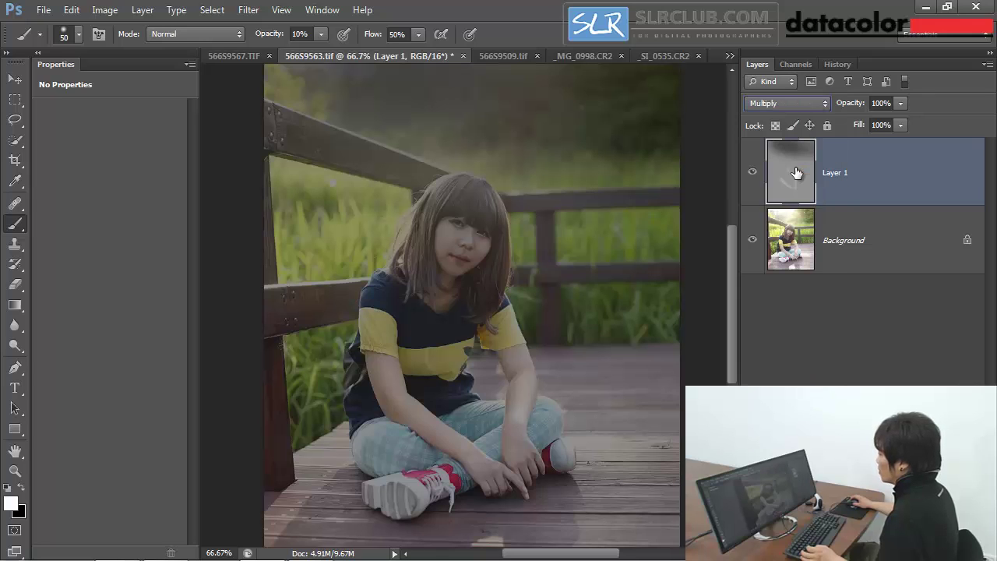
left_click(777, 103)
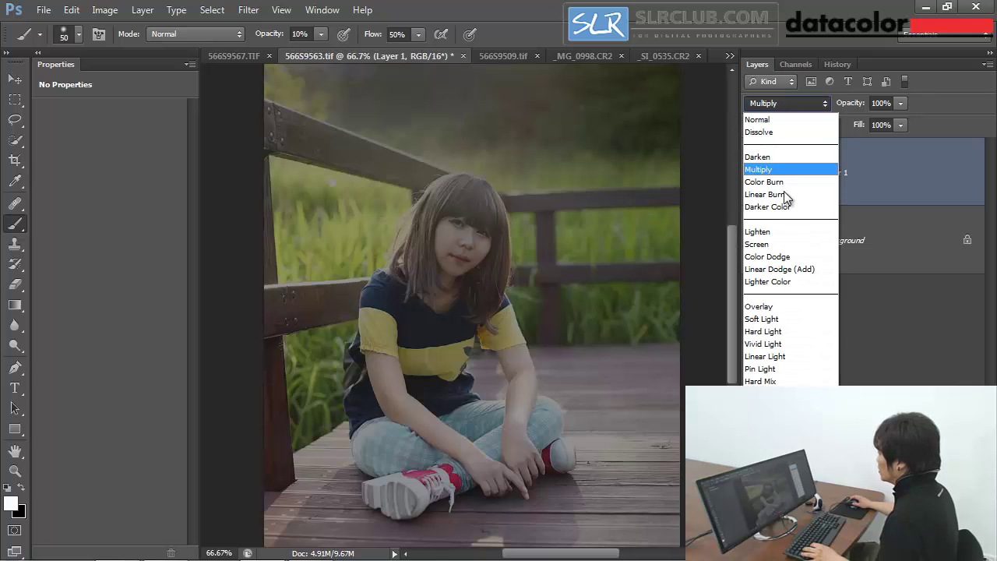
left_click(789, 320)
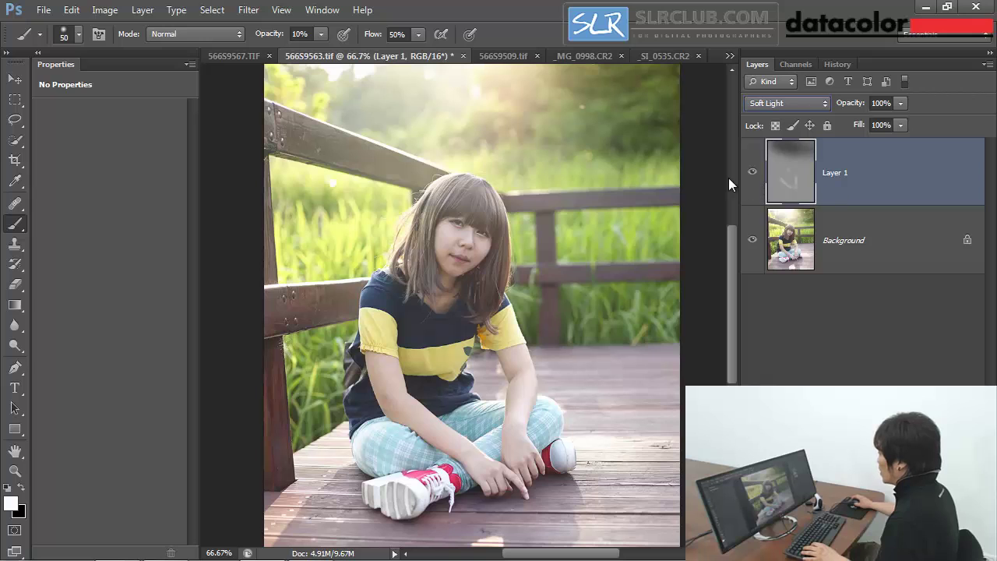
left_click(790, 100)
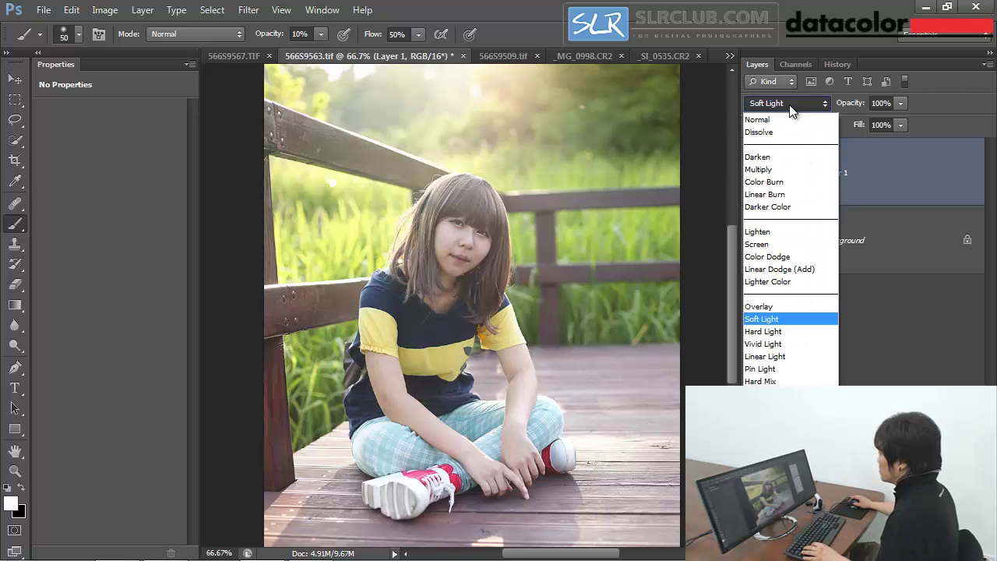
left_click(786, 307)
key("ctrl+minus")
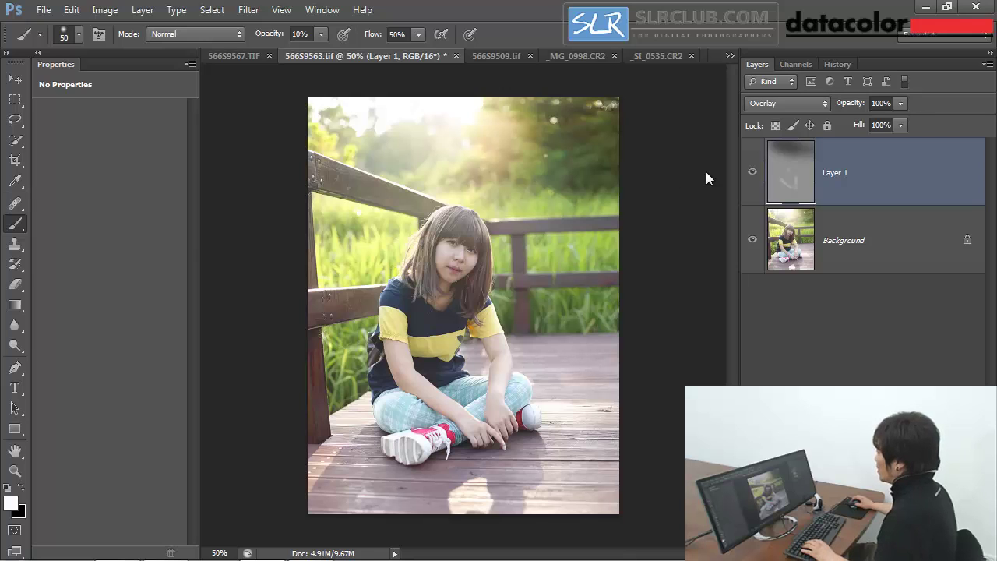
left_click(603, 222, "ctrl")
left_click_drag(556, 231, 576, 293)
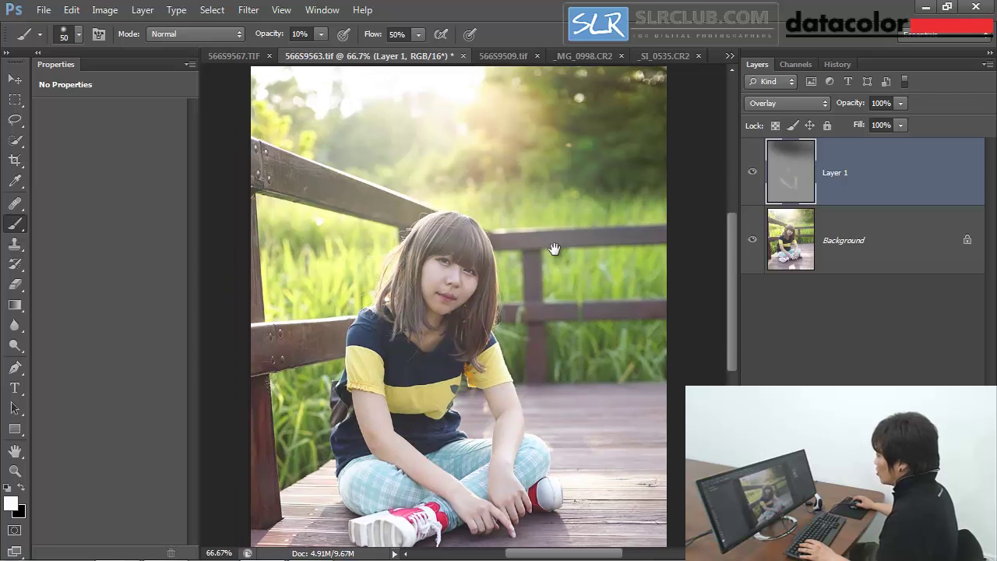
mouse_move(551, 241)
left_mouse_down()
mouse_move(563, 259)
mouse_move(552, 223)
mouse_move(506, 223)
left_mouse_up()
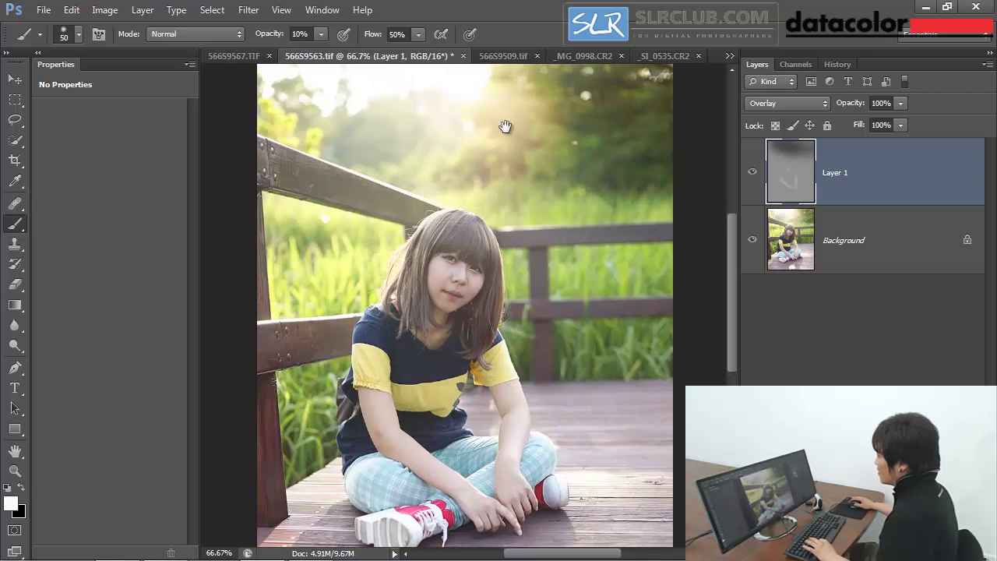
left_click_drag(507, 129, 516, 141)
key("ctrl+minus")
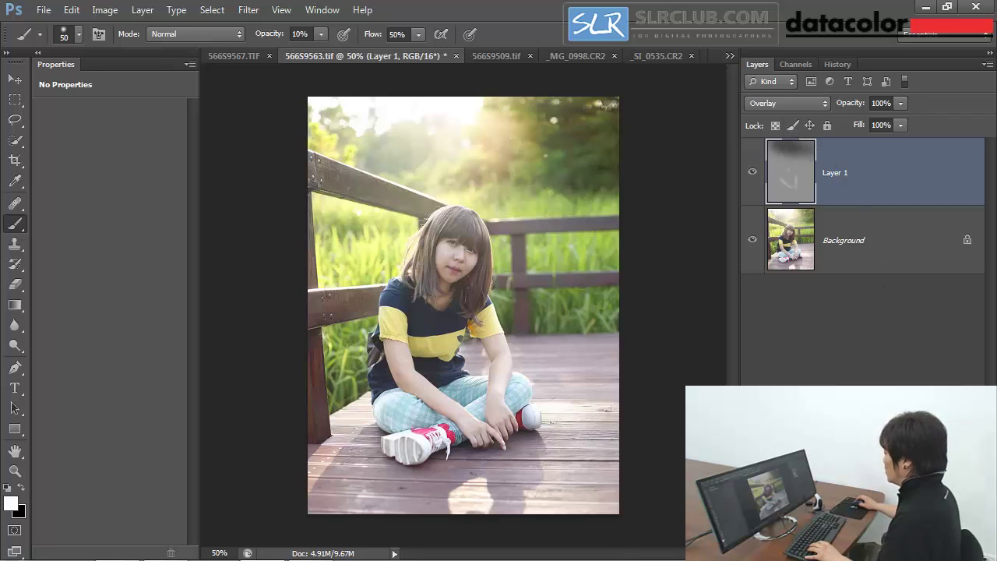
Add a new empty layer above the gray layer and enlarge the brush to 500
key("ctrl+alt+shift+n")
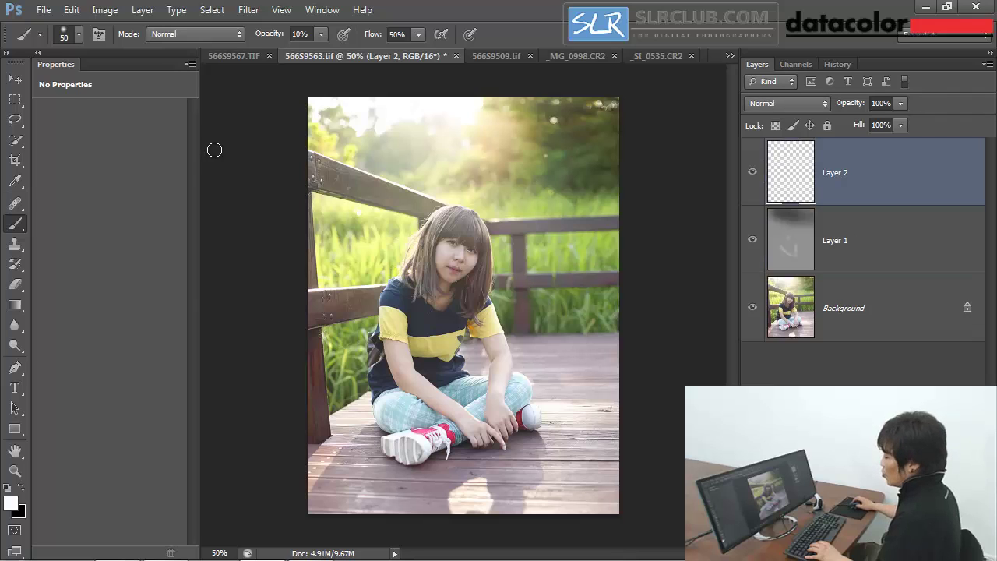
key("bracketright")
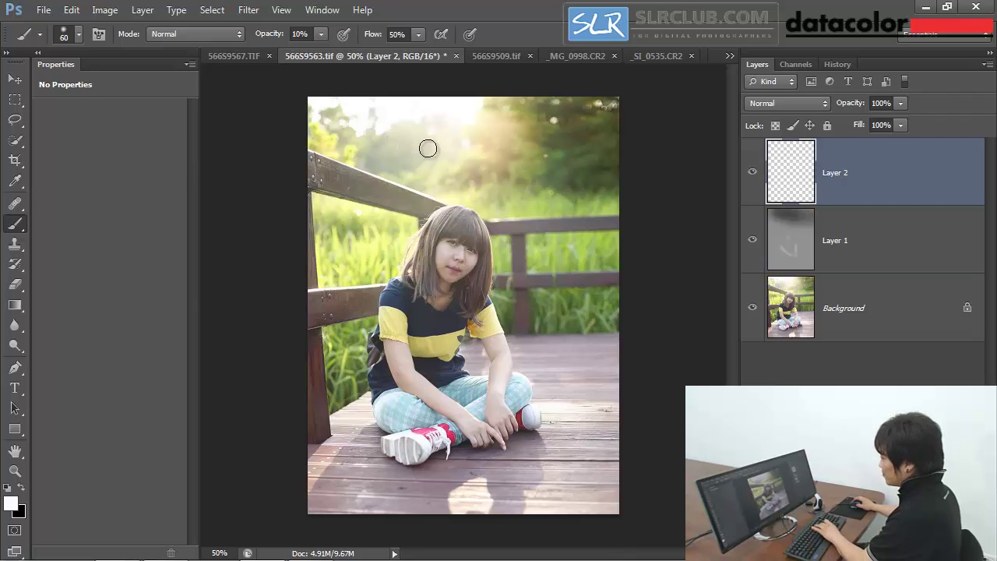
key("bracketright")
key("bracketright")
key("bracketright")
key("bracketright")
key("bracketright")
key("bracketright")
key("bracketright")
key("bracketright")
key("bracketright")
key("bracketright")
key("bracketright")
key("bracketright")
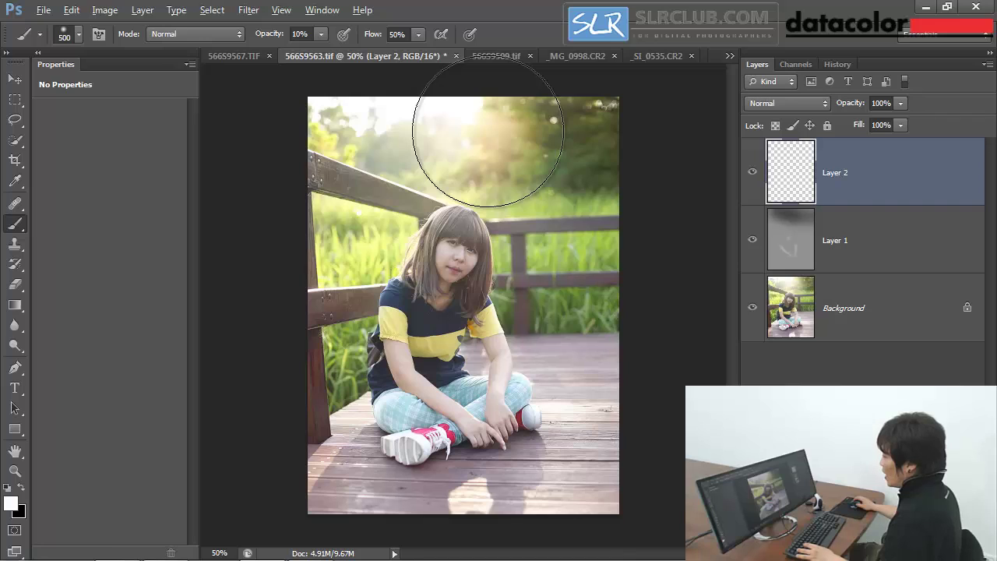
Sample the warm sunlight colour beside the bright sky and paint it over the sky at 50% brush opacity
key("alt")
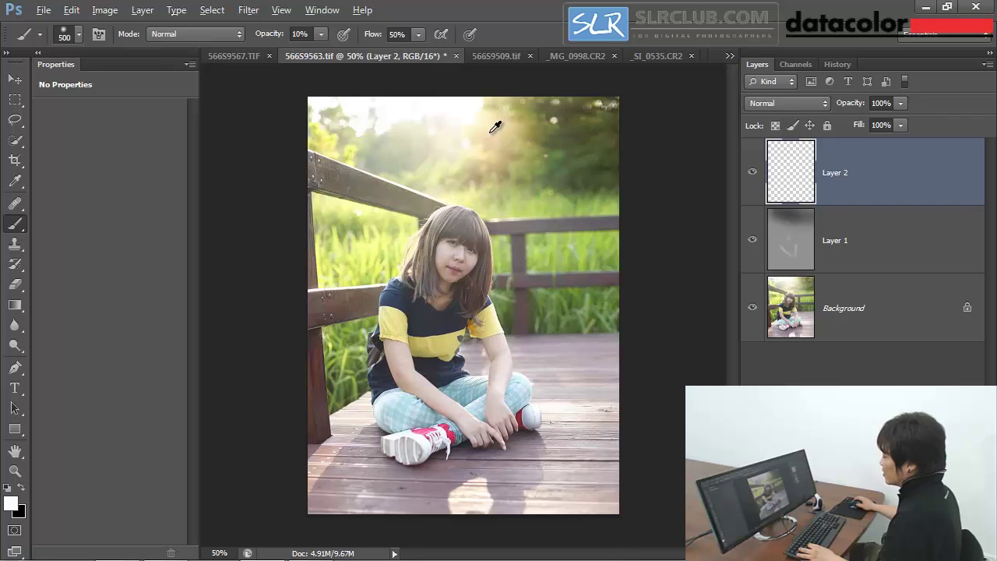
left_click(496, 135, "alt")
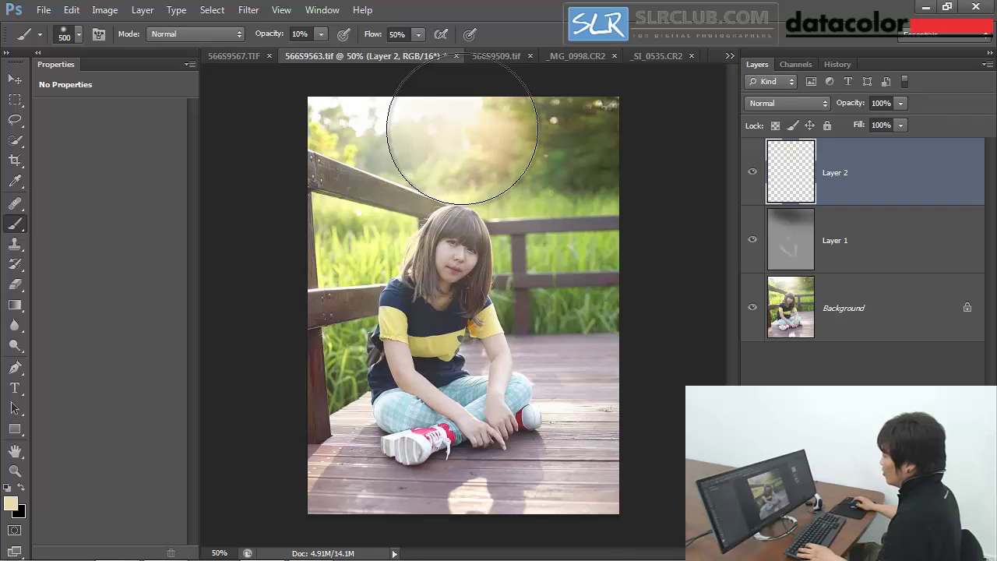
key("5")
mouse_move(461, 128)
left_mouse_down()
mouse_move(429, 133)
mouse_move(415, 121)
left_mouse_up()
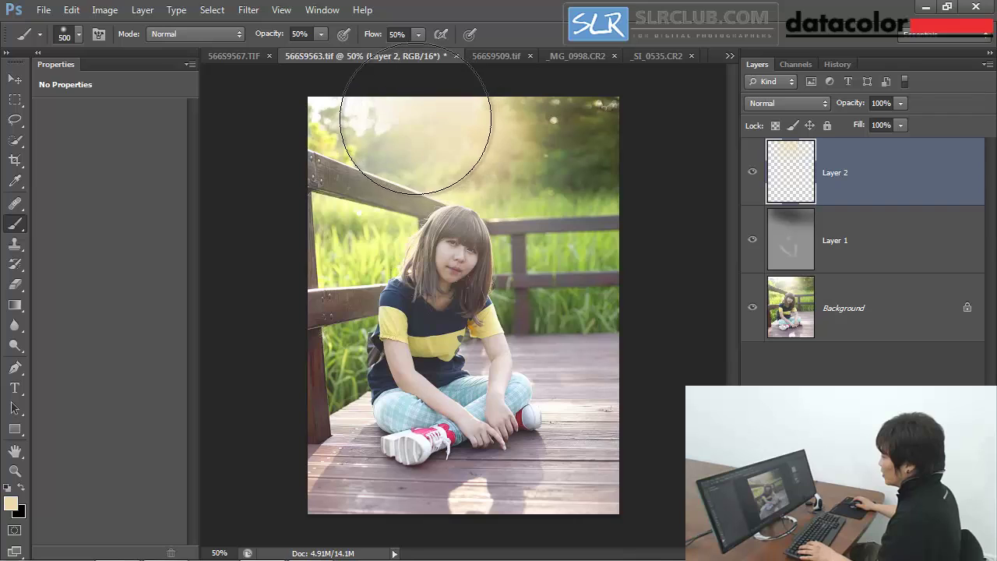
Set the sunlight colour layer's opacity to 58% and its blend mode to Screen
left_click(901, 103)
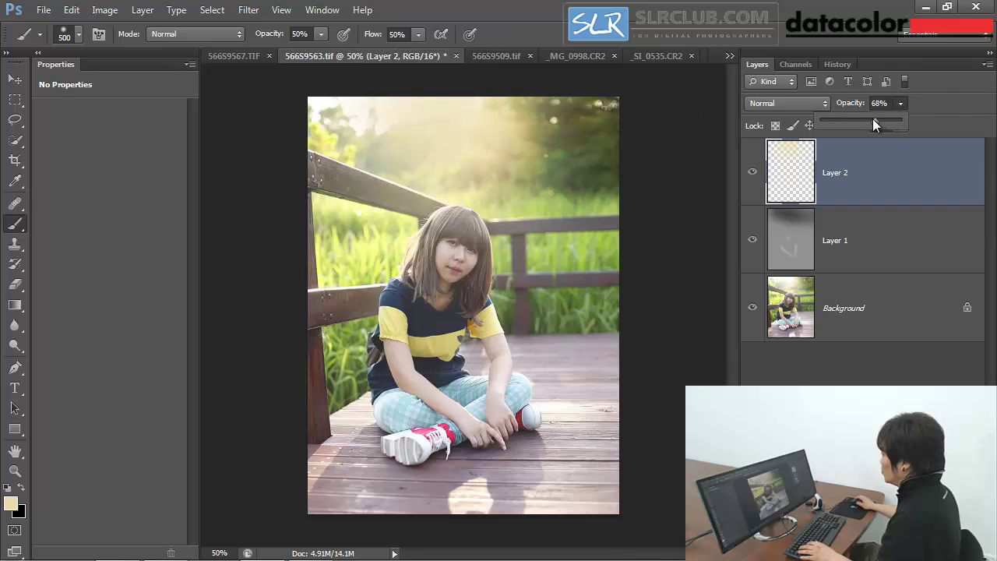
left_click_drag(873, 125, 871, 125)
left_click(798, 107)
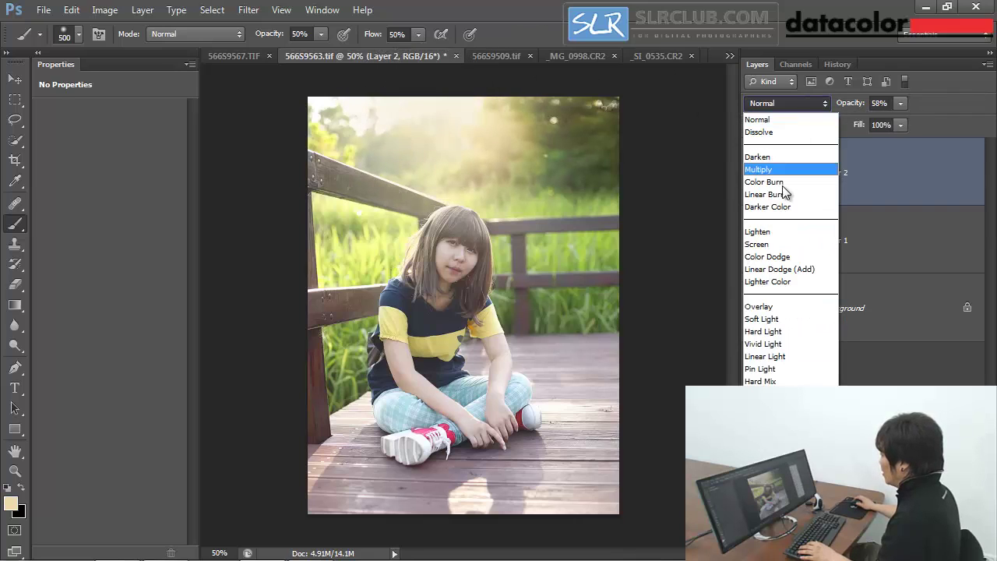
left_click(783, 244)
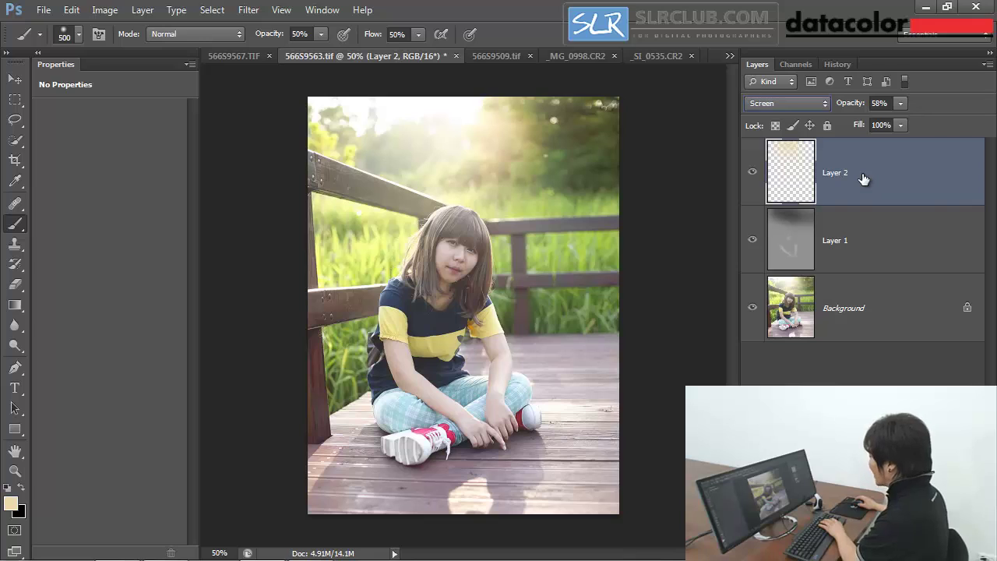
left_click(889, 243)
left_click(894, 181)
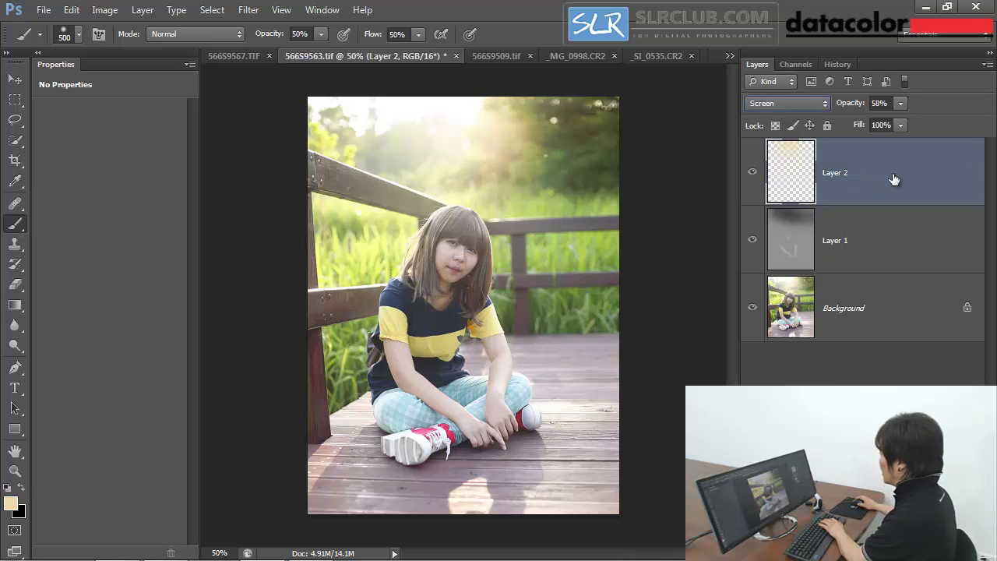
Delete the Screen sunlight layer and paint the warm colour sampled beside the bright sky over the sky on the Overlay gray layer
left_click(852, 234)
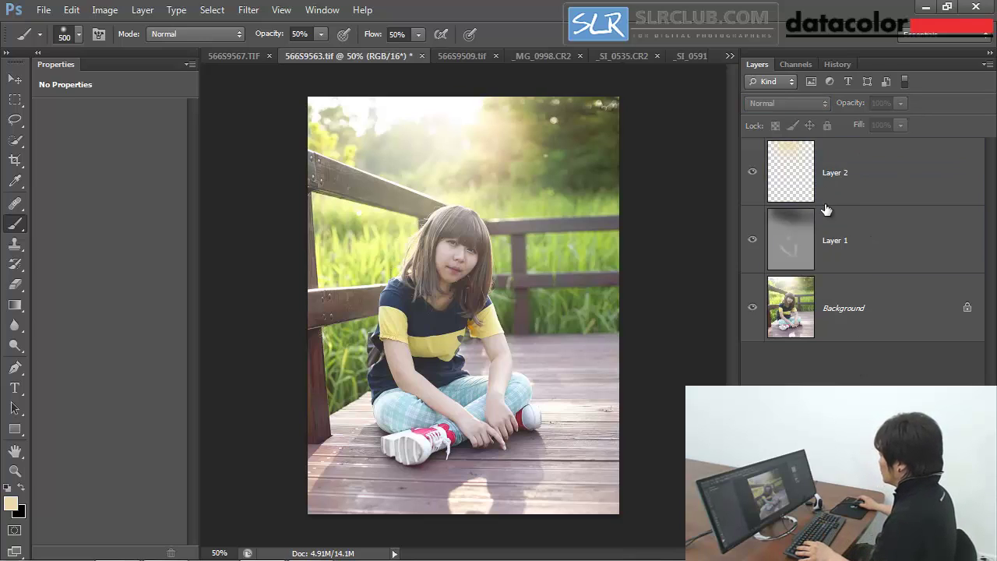
left_click(799, 181)
key("Delete")
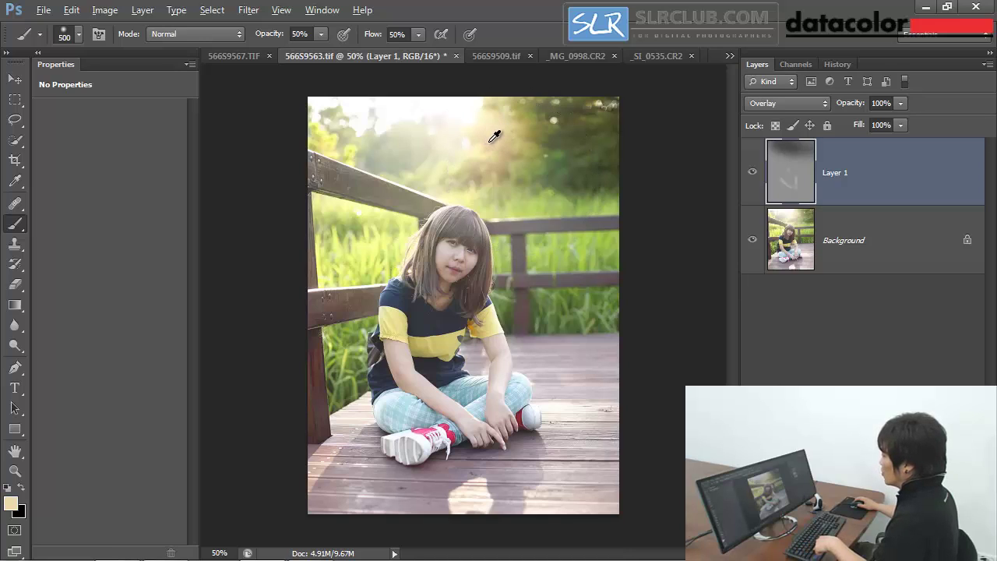
left_click(493, 136, "alt")
left_click_drag(463, 134, 455, 125)
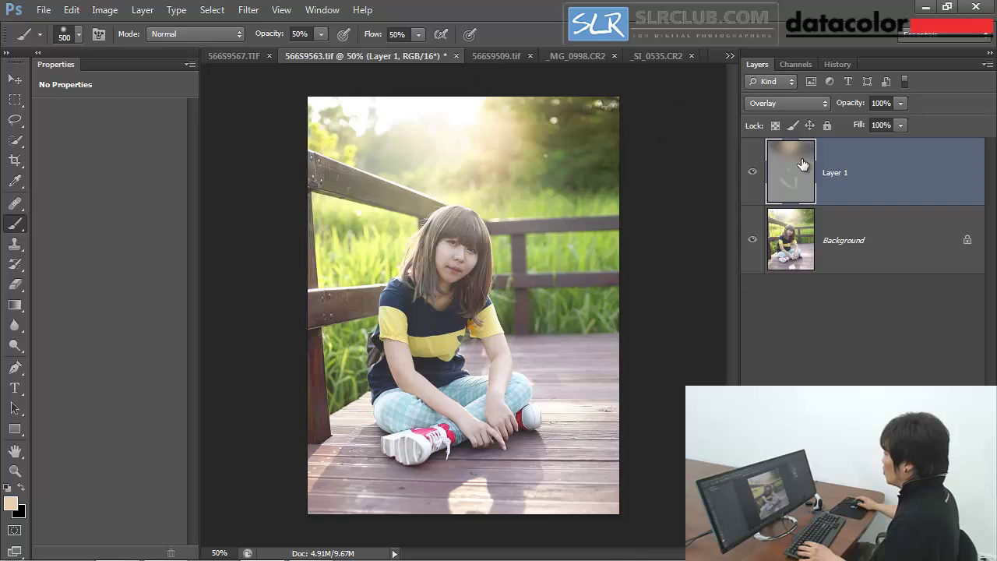
Examine the painted gray layer on its own and compare the photo with and without it
left_click(752, 173, "alt")
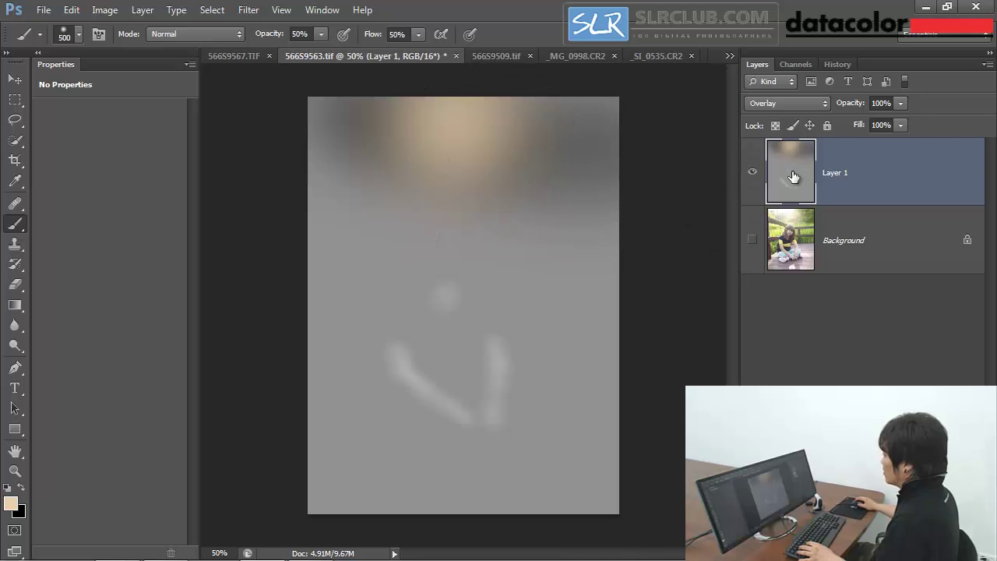
left_click(753, 173, "alt")
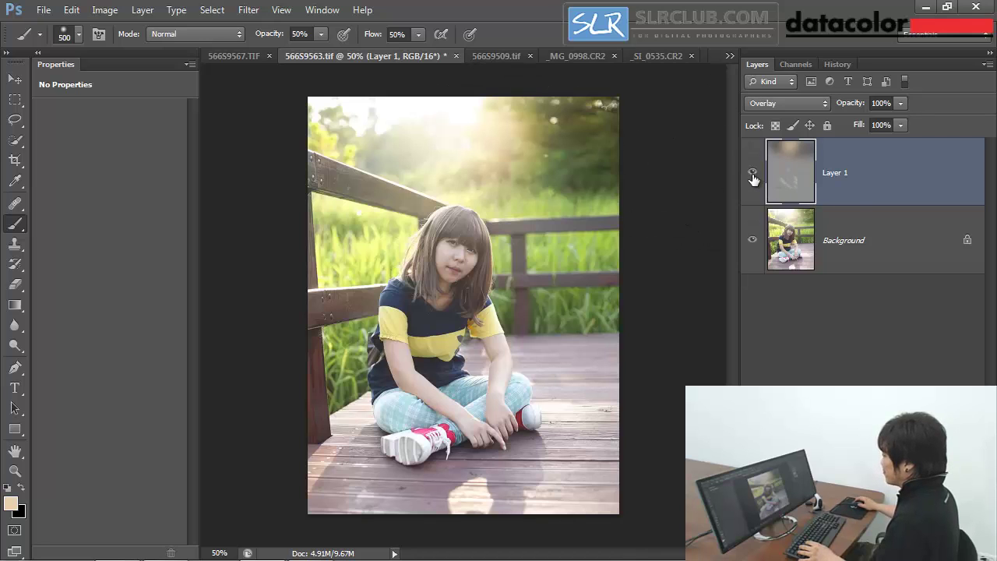
left_click(753, 173)
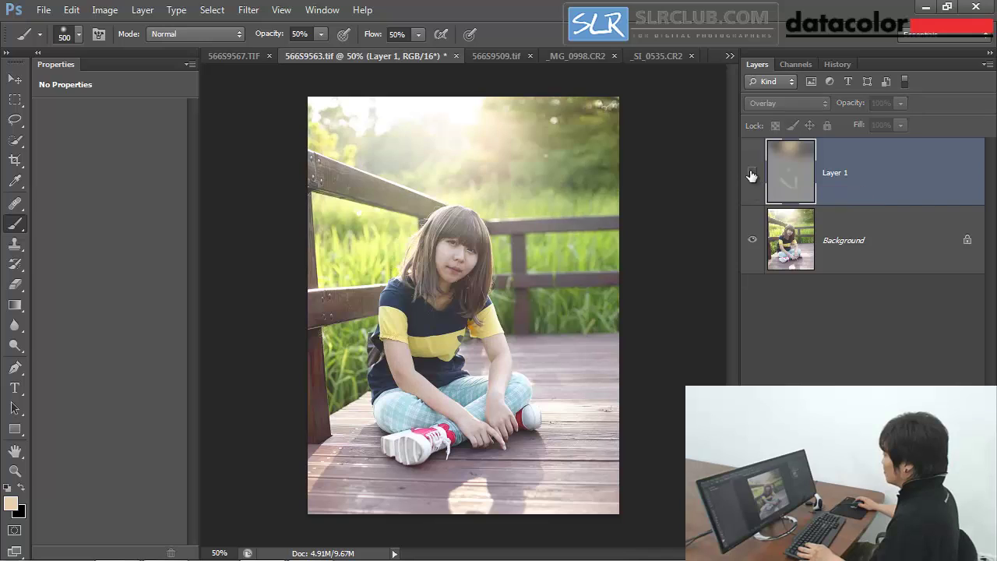
left_click(752, 173)
left_click(753, 173)
left_click(752, 173)
left_click(753, 243)
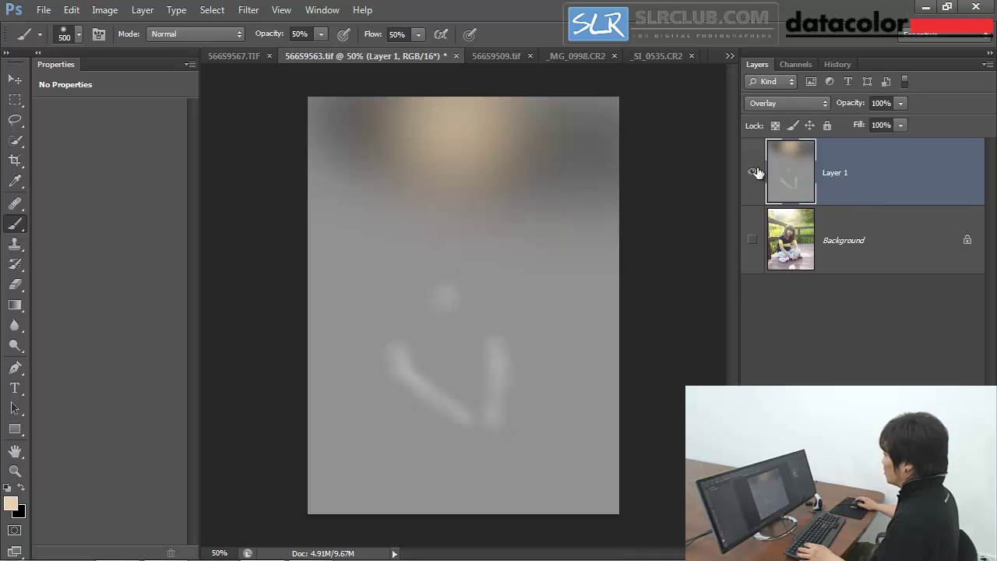
left_click(752, 241)
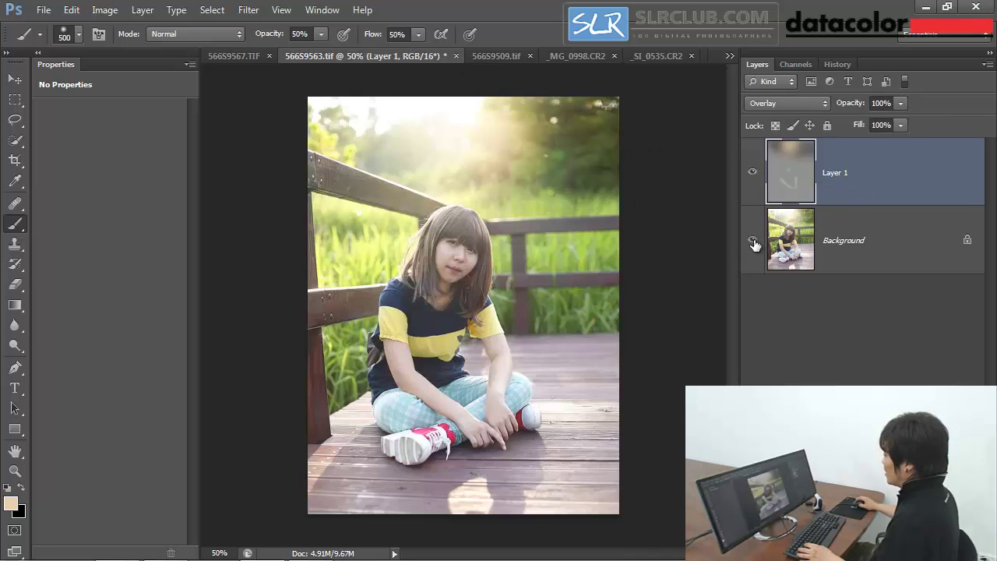
left_click(753, 173, "alt")
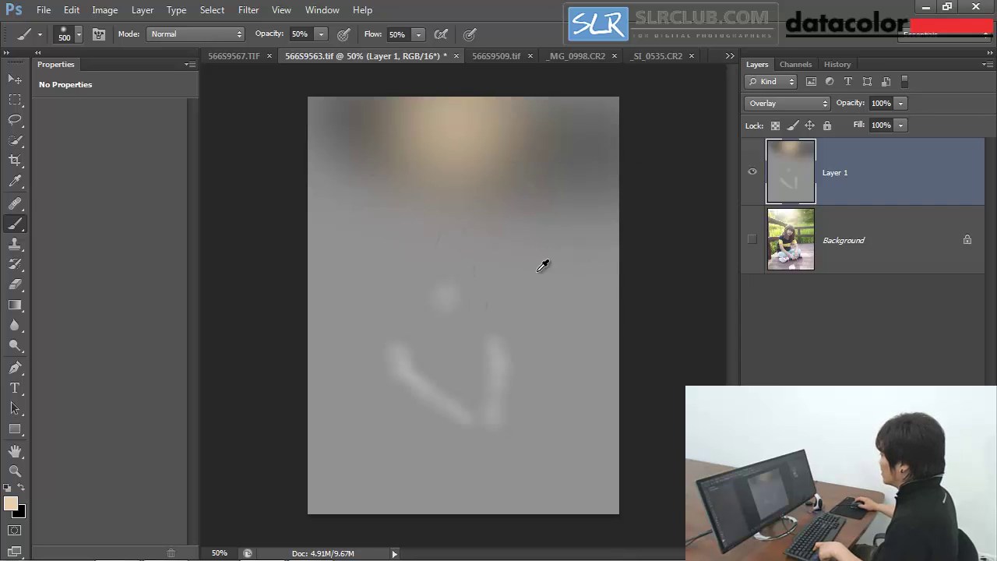
left_click(752, 240)
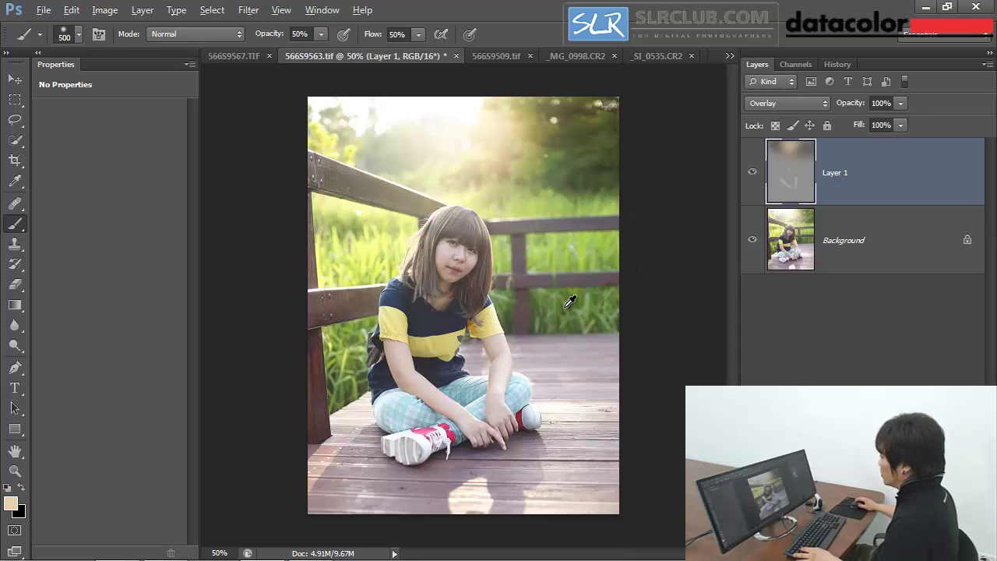
Sample the yellow-green of the grass, reduce the brush to 90 and paint the grass areas on the gray layer
left_click(590, 248, "alt")
key("bracketleft")
key("bracketleft")
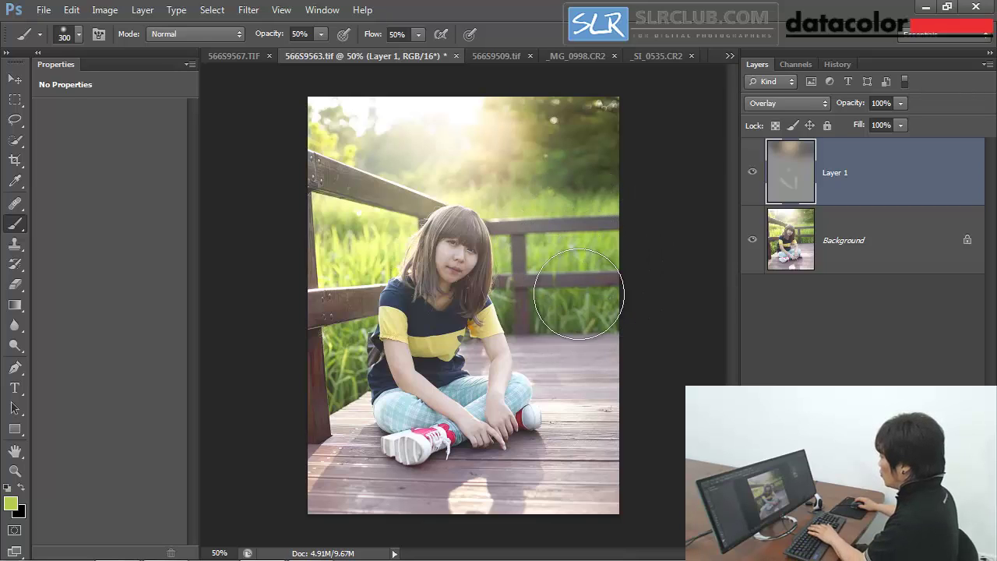
key("bracketleft")
key("bracketleft")
key("bracketleft")
key("bracketleft")
key("bracketleft")
key("bracketleft")
key("bracketleft")
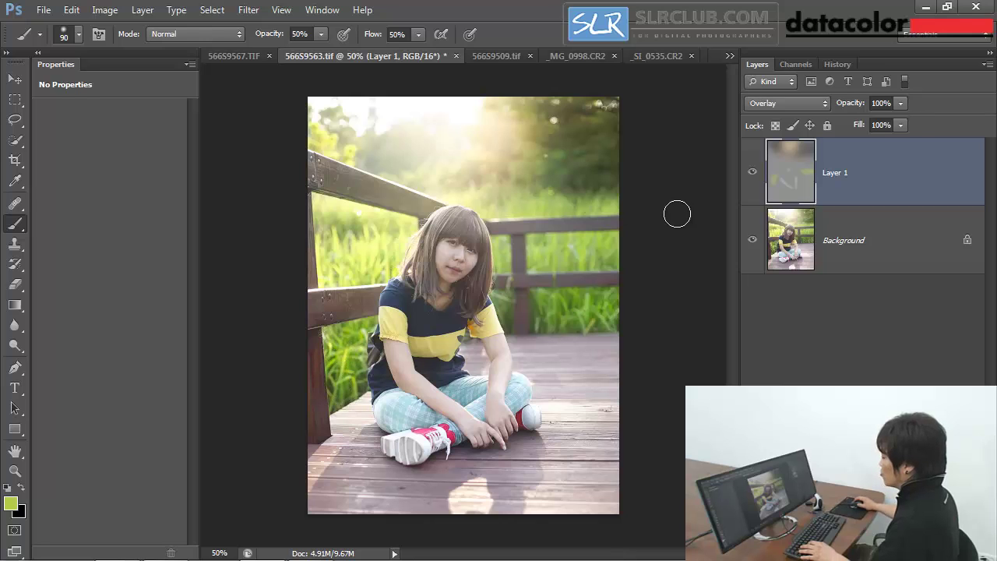
scroll(479, 259, "up", 1)
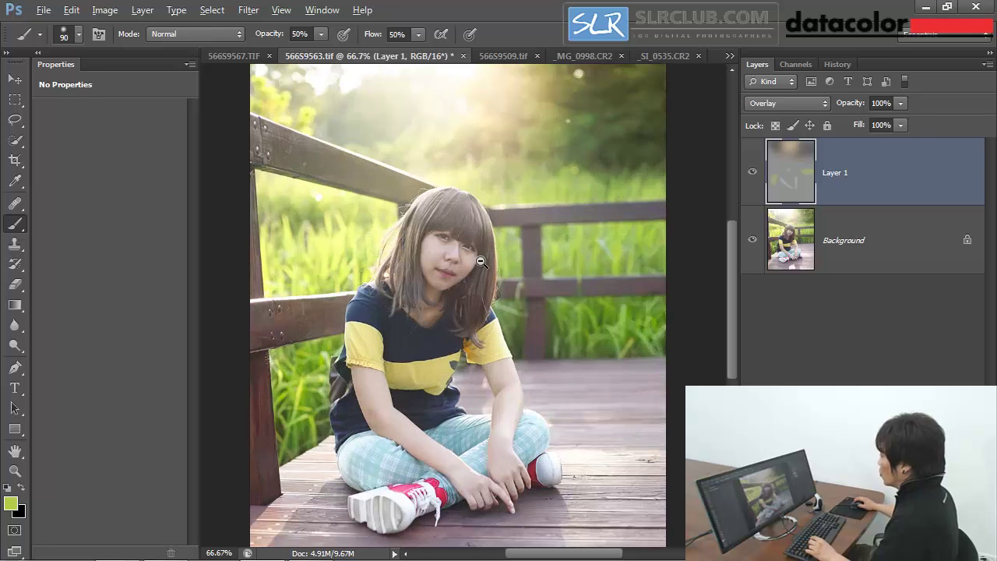
scroll(481, 261, "down", 1)
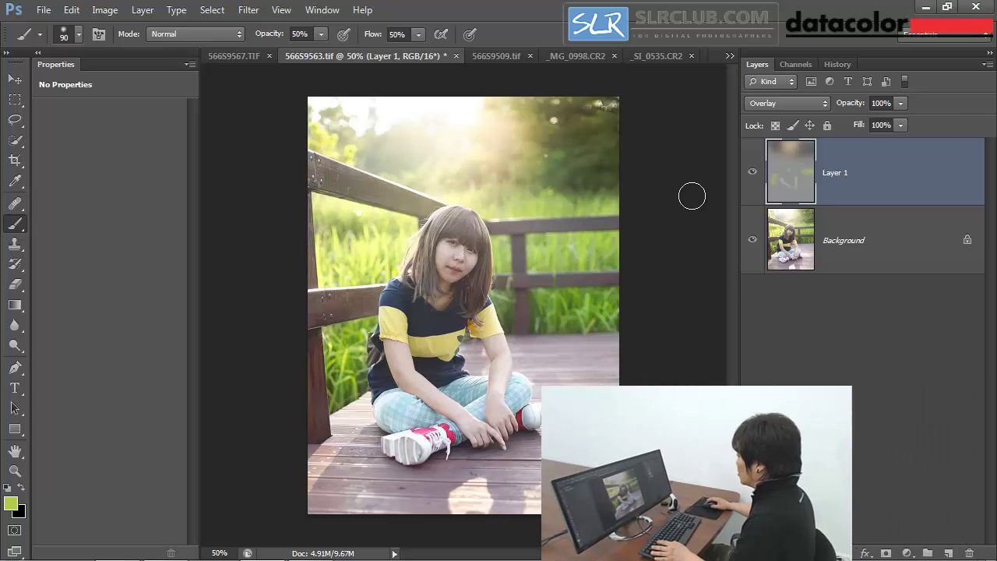
Duplicate the Background layer and move the copy above the gray layer
left_click(903, 553)
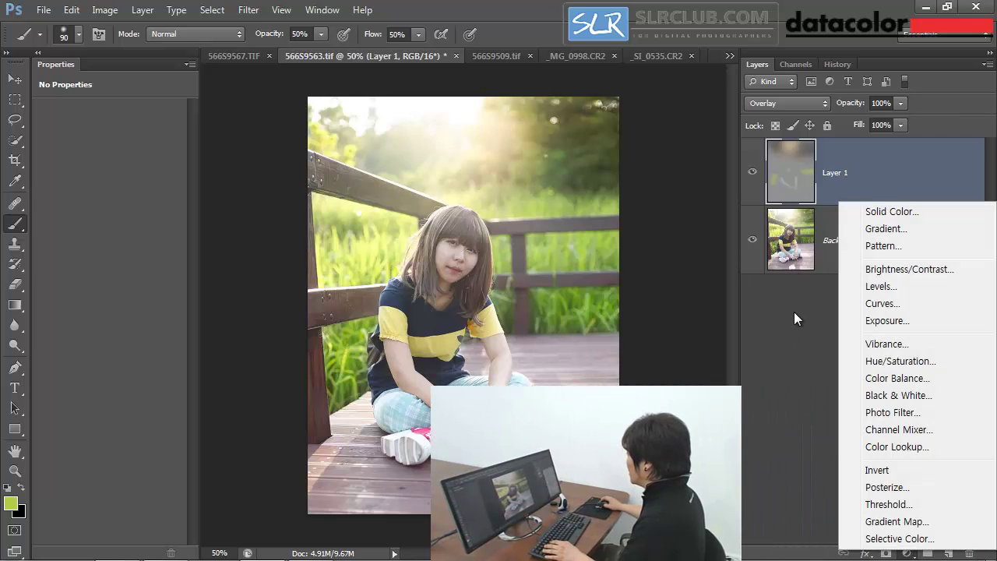
left_click(794, 318)
left_click(835, 257)
key("ctrl+j")
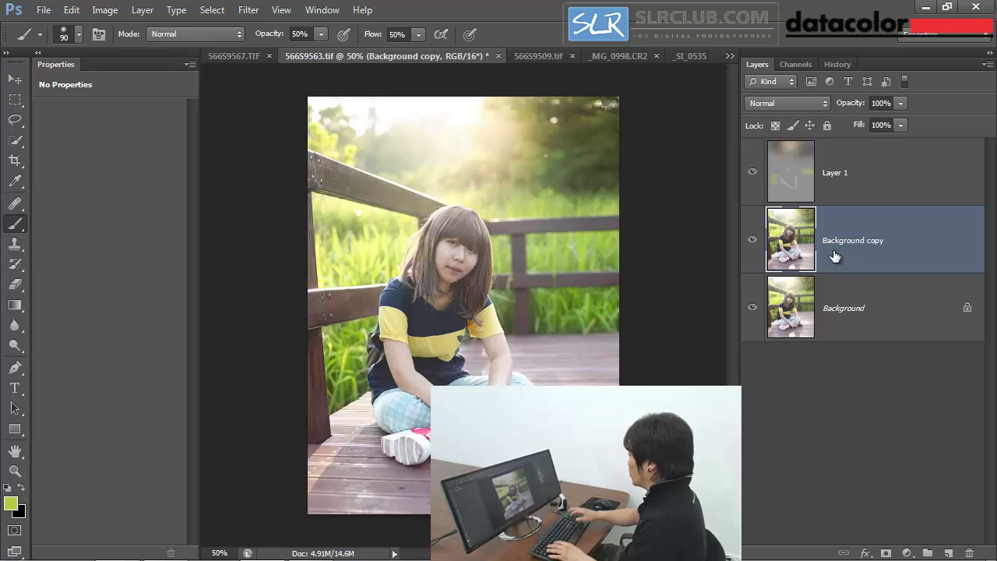
left_click_drag(835, 257, 847, 172)
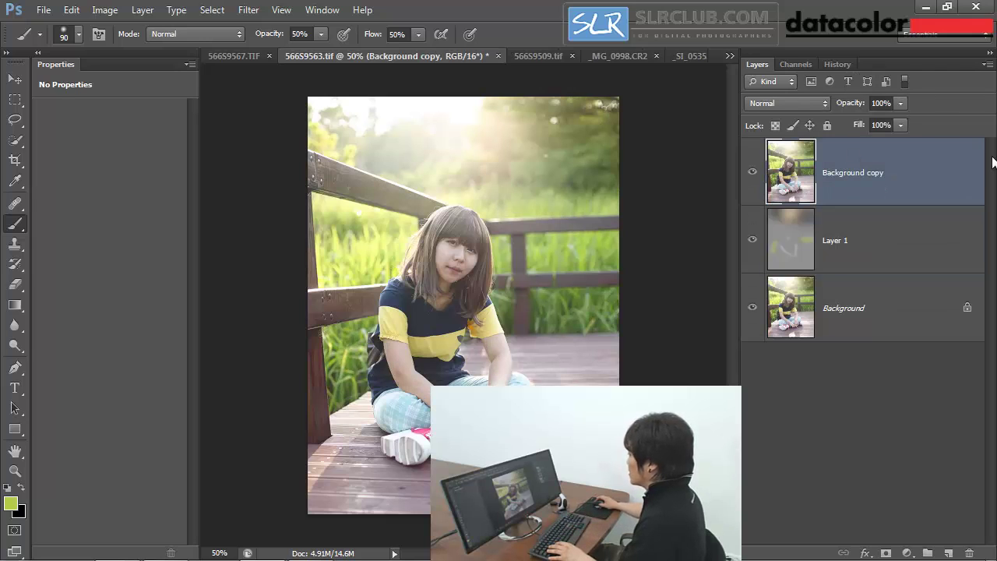
Set the Background copy's blend mode to Soft Light and its opacity to 44%
left_click(787, 103)
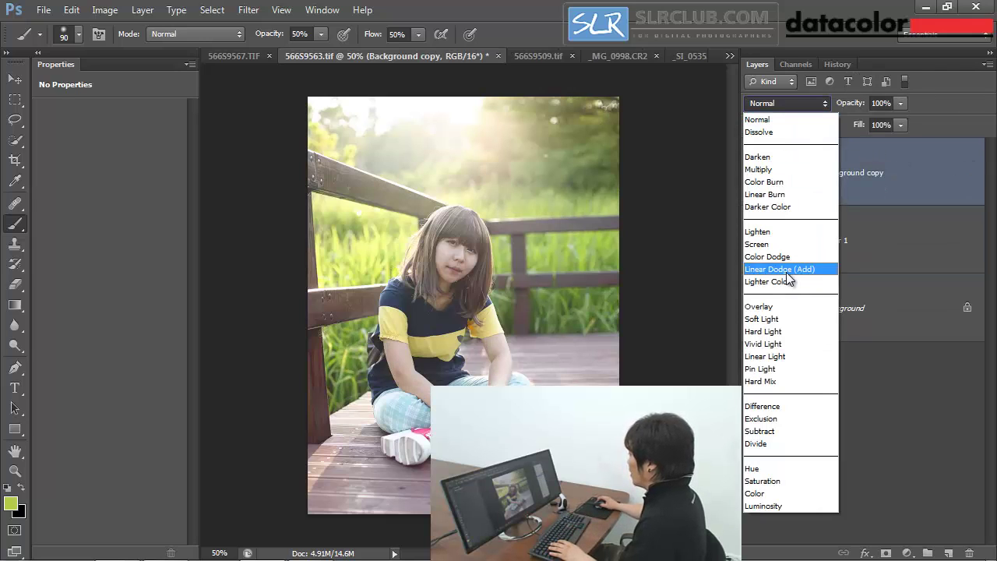
left_click(797, 316)
left_click(900, 104)
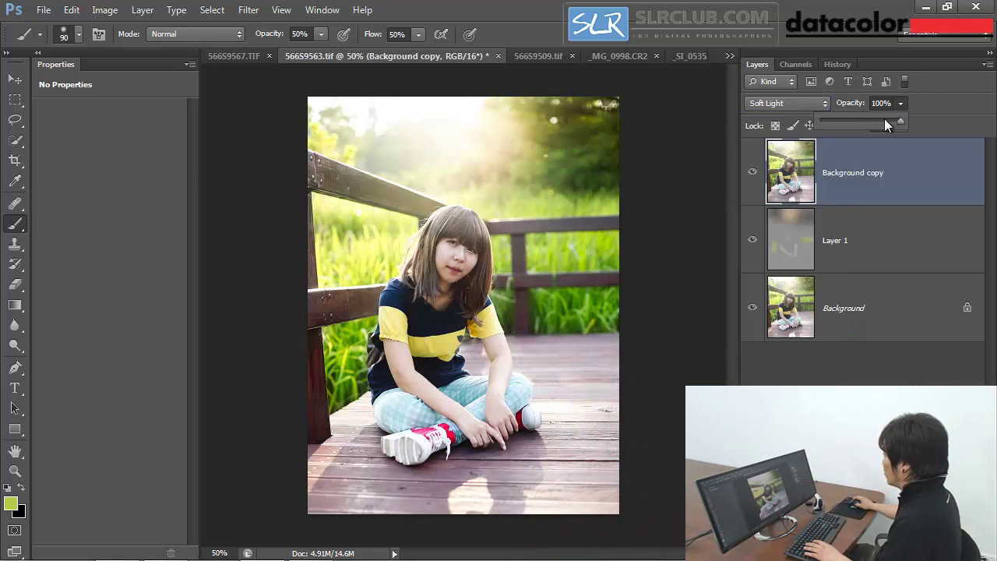
left_click_drag(860, 119, 856, 119)
left_click(835, 354)
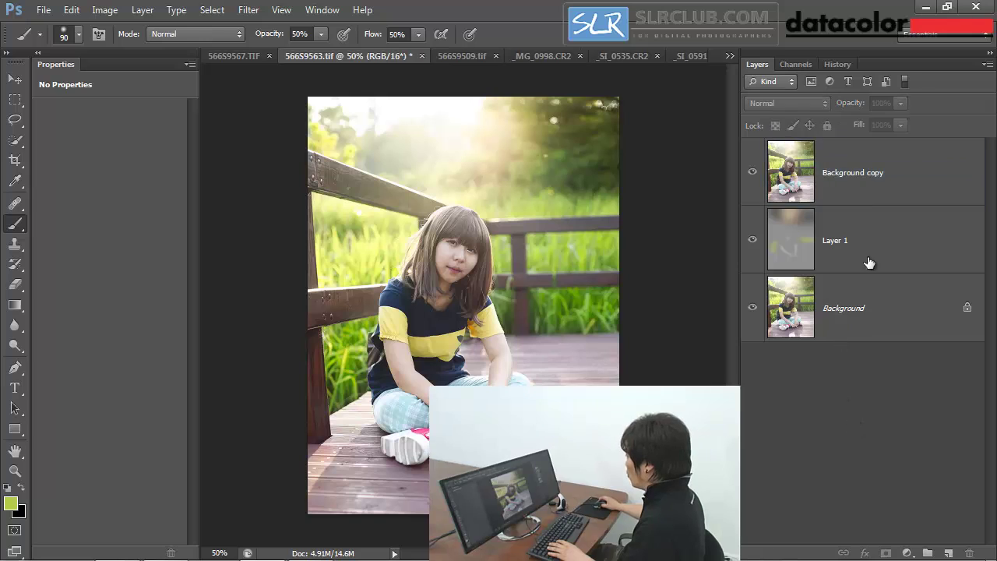
Add a Hue/Saturation adjustment layer above the Background copy with the Sepia preset and set its saturation to 40
left_click(875, 175)
left_click(907, 553)
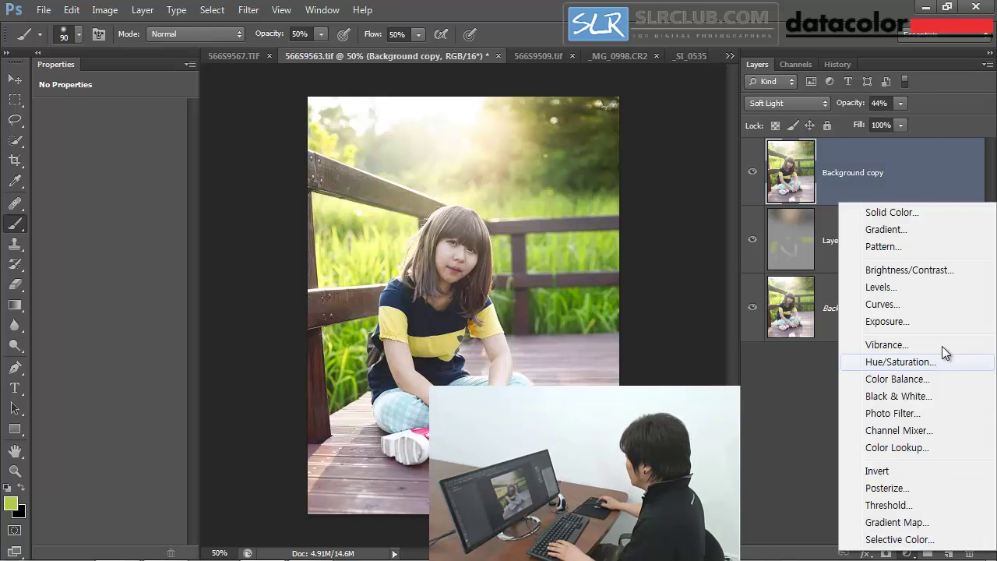
left_click(937, 363)
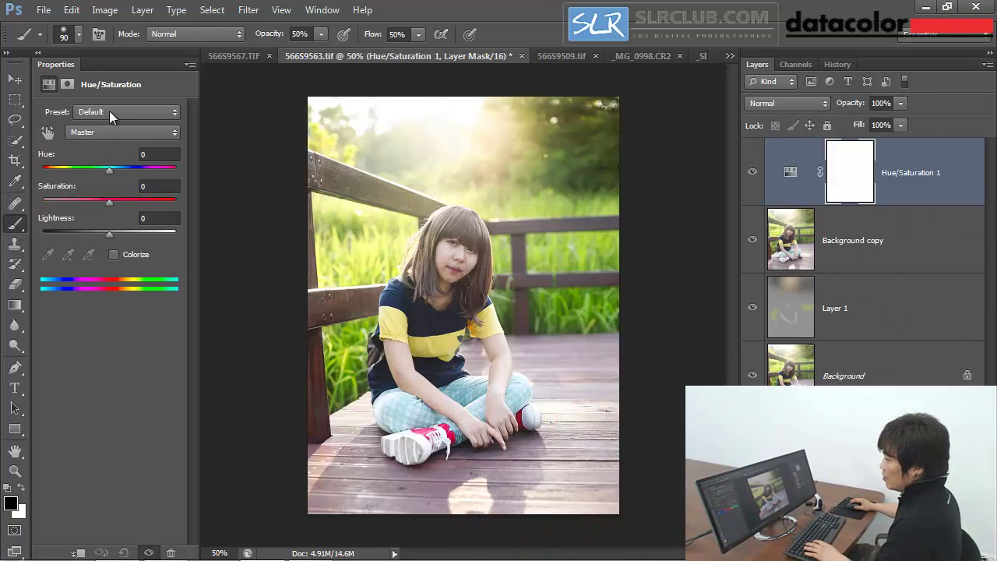
left_click(113, 112)
left_click(128, 216)
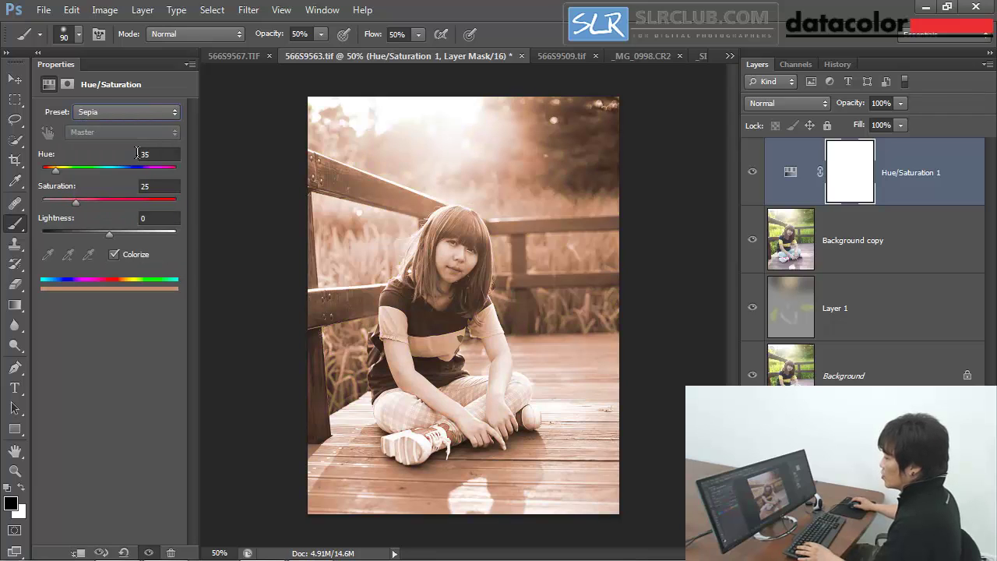
left_click(155, 188)
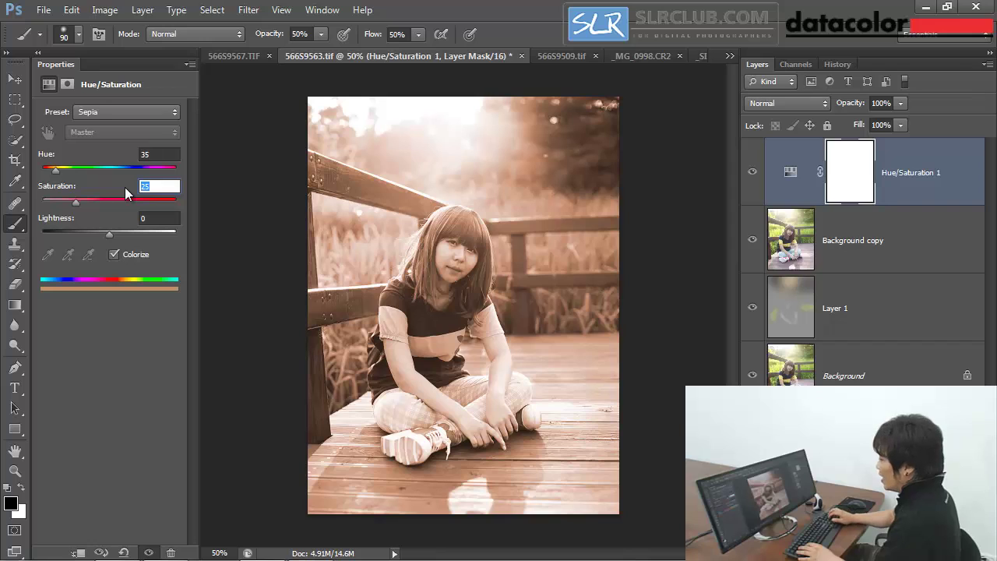
type("40")
key("Return")
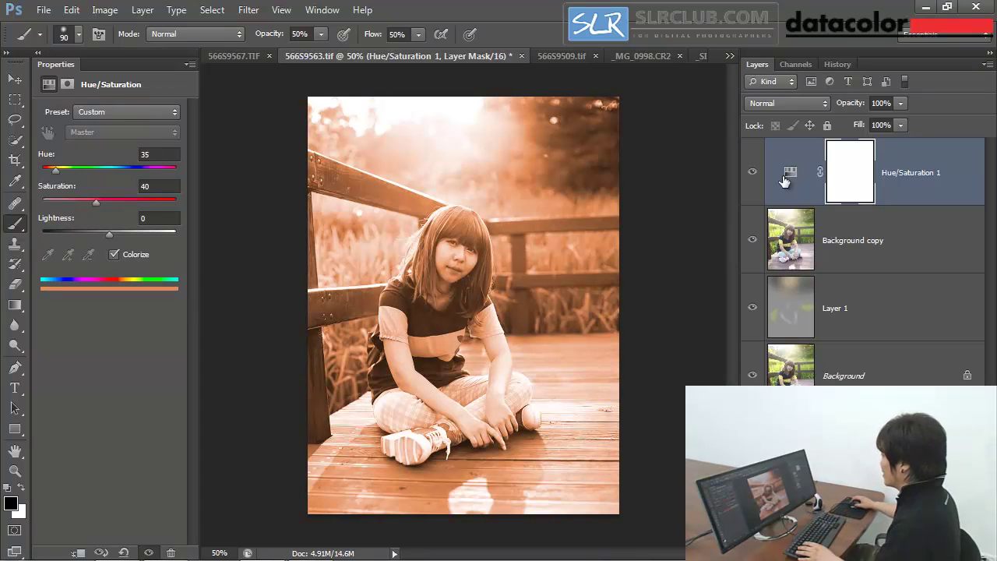
In the Hue/Saturation layer's blending options, split the underlying layer's black Blend If slider to 0 / 180
left_click(929, 160)
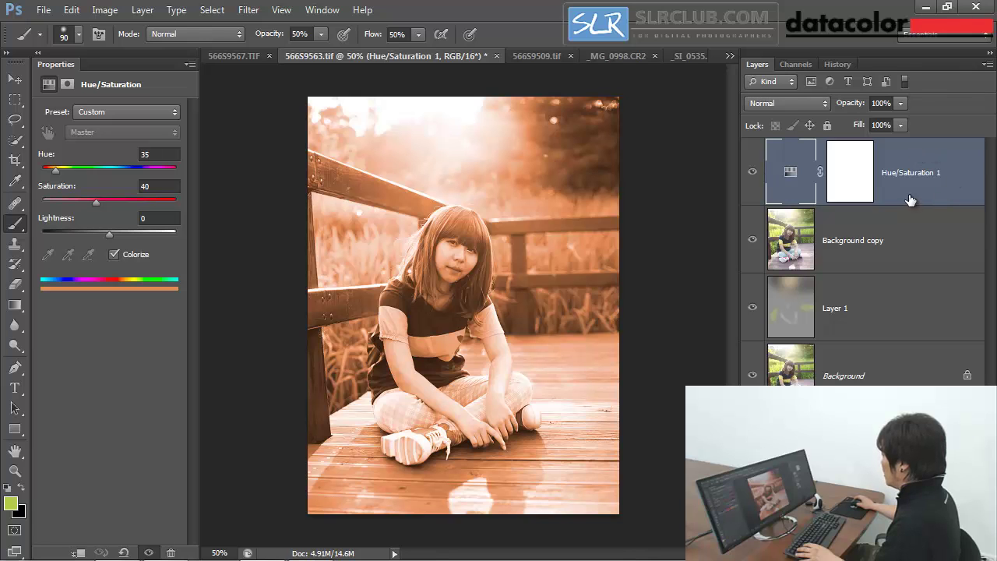
double_click(967, 173)
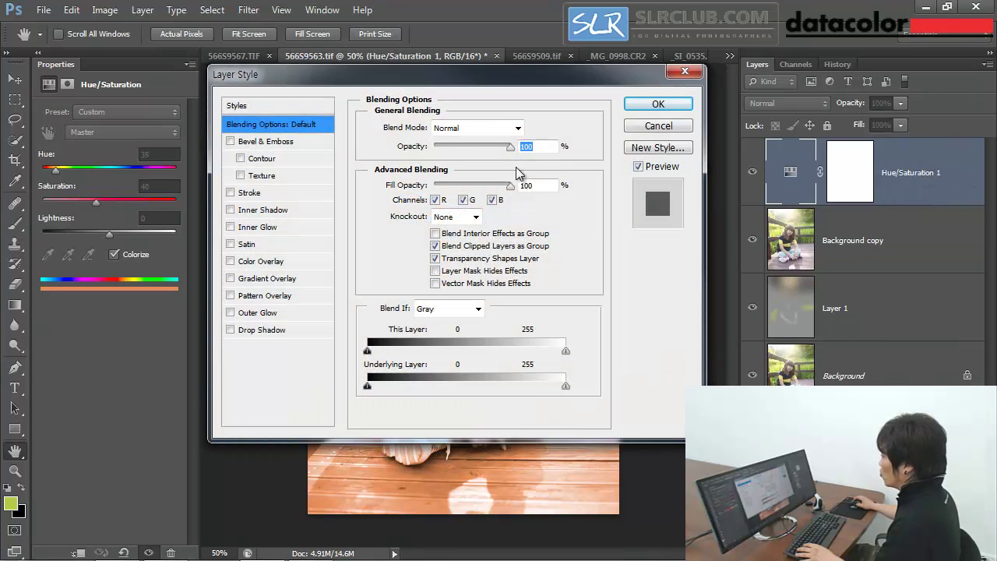
left_click_drag(373, 389, 482, 383)
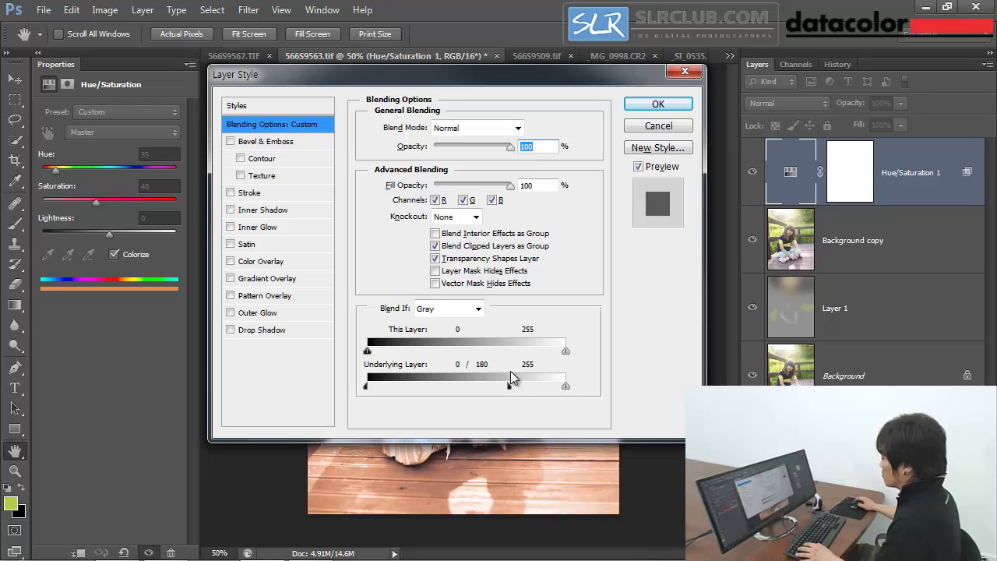
left_click(658, 103)
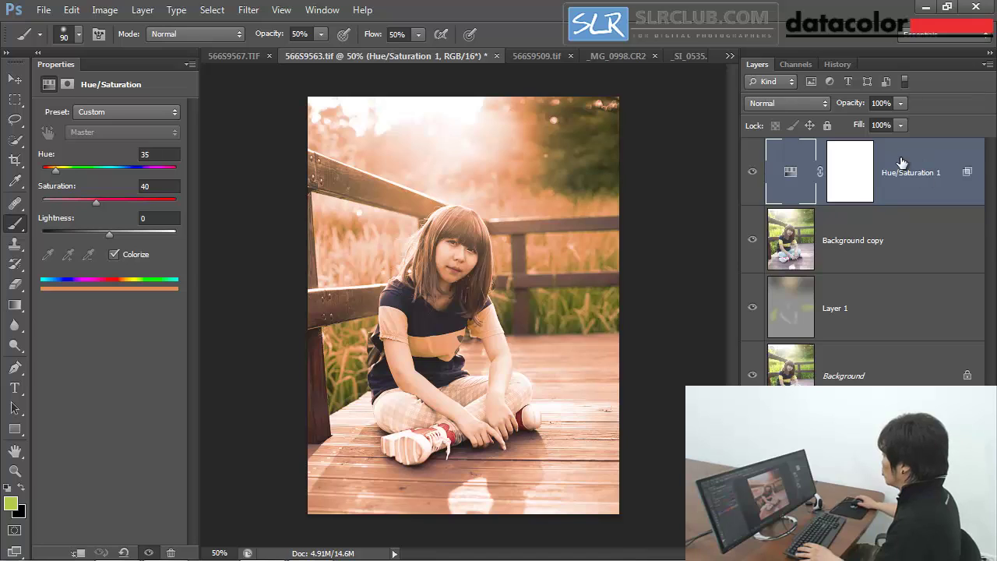
Lower the Hue/Saturation layer's opacity to 37% and compare the photo with and without the layer
left_click(901, 103)
left_click_drag(852, 124, 850, 122)
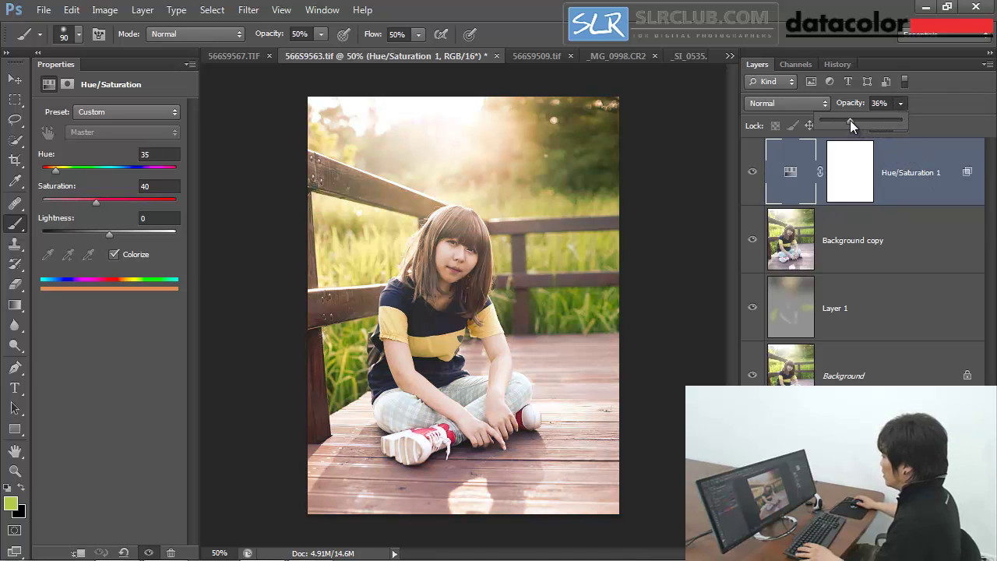
left_click(752, 173)
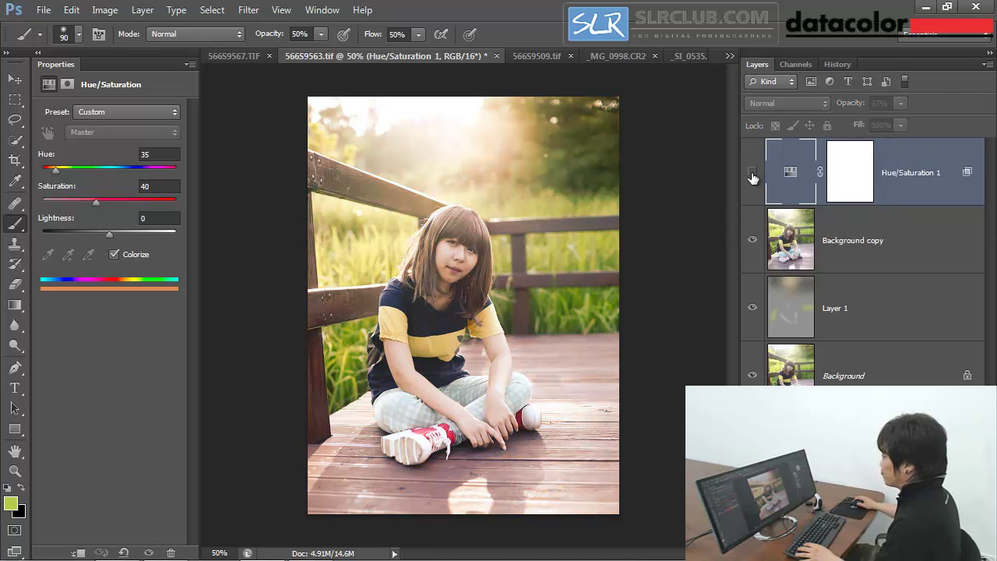
left_click(753, 175)
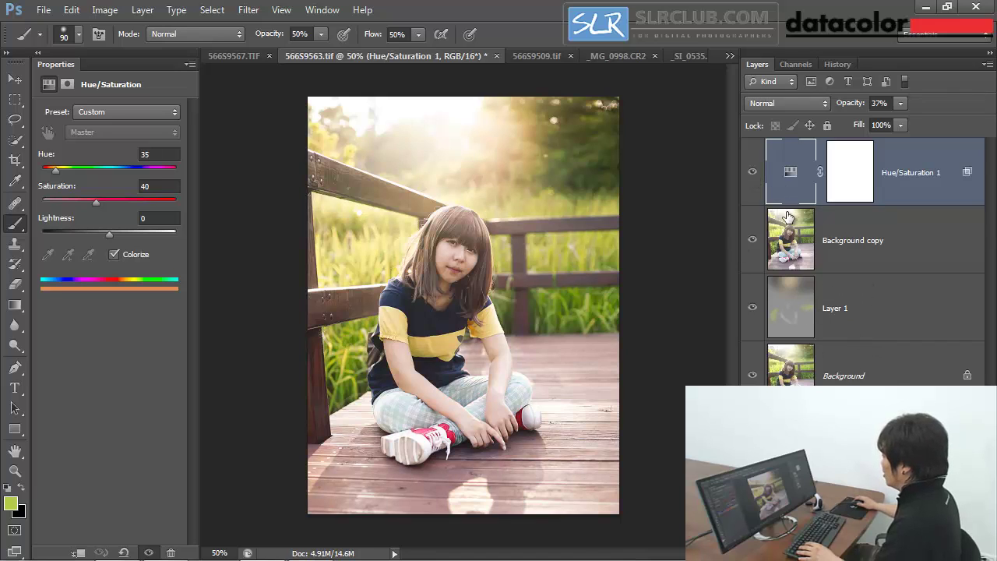
Load the image's bright tones as a selection and copy them from the Background to a new layer
left_click(855, 377)
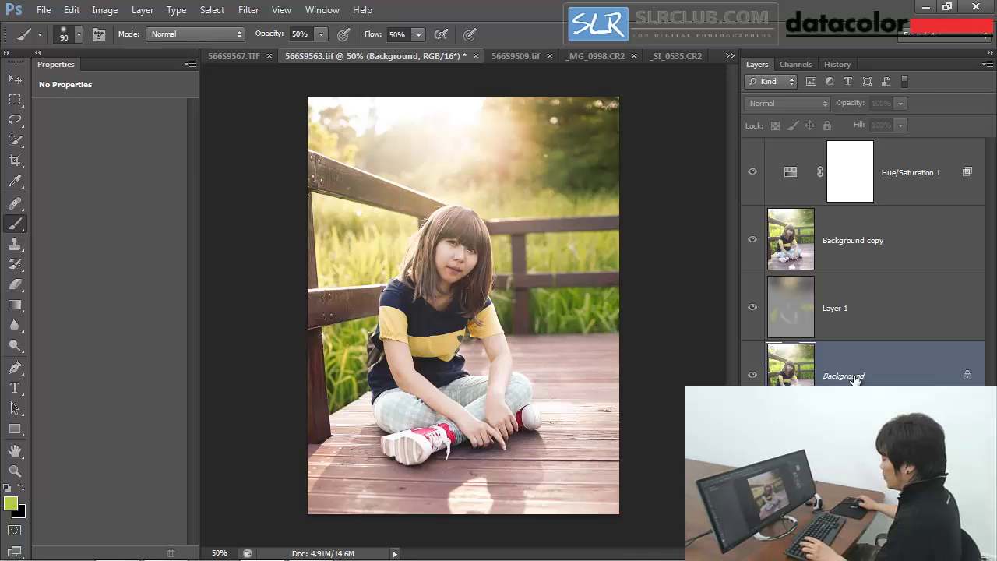
key("ctrl+alt+2")
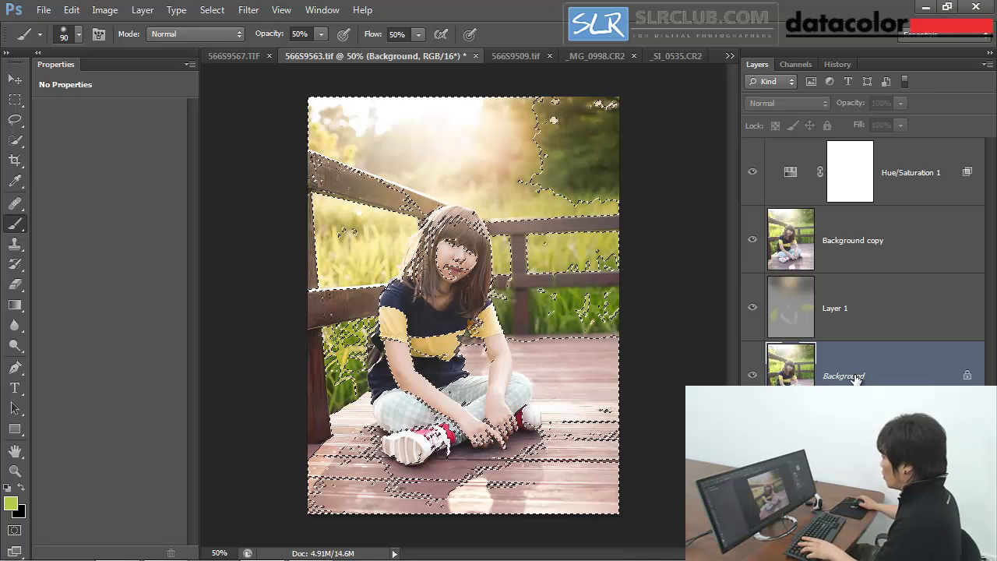
key("ctrl+j")
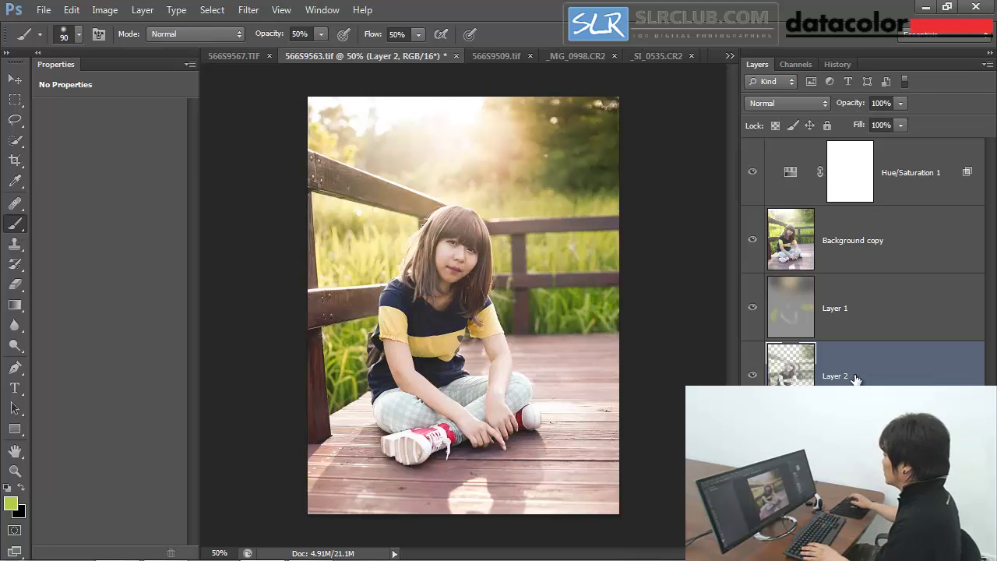
Move the copied bright-tones layer to the top of the layer stack, set it to Overlay and lower its opacity to 50%
left_click_drag(850, 367, 899, 142)
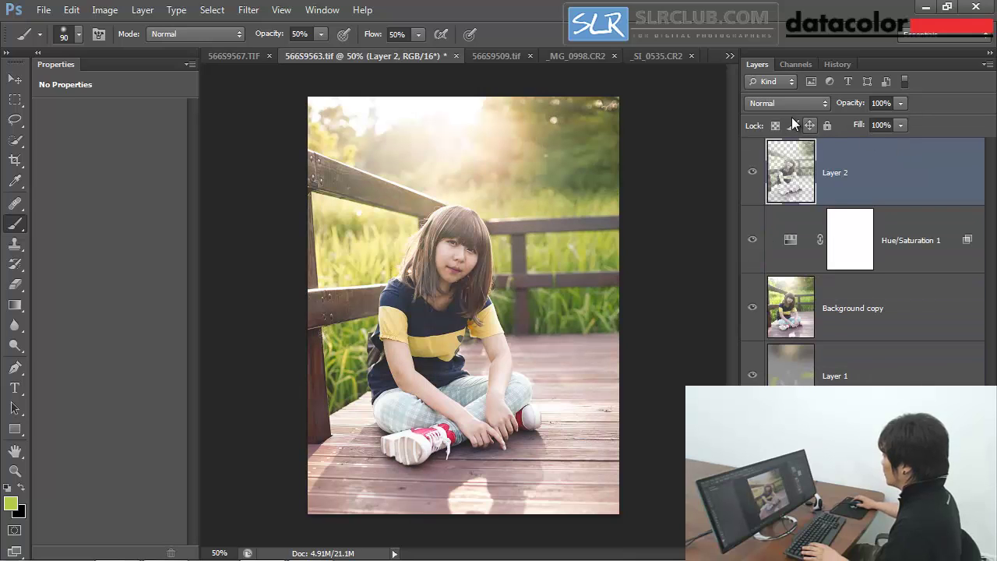
left_click(789, 102)
left_click(811, 307)
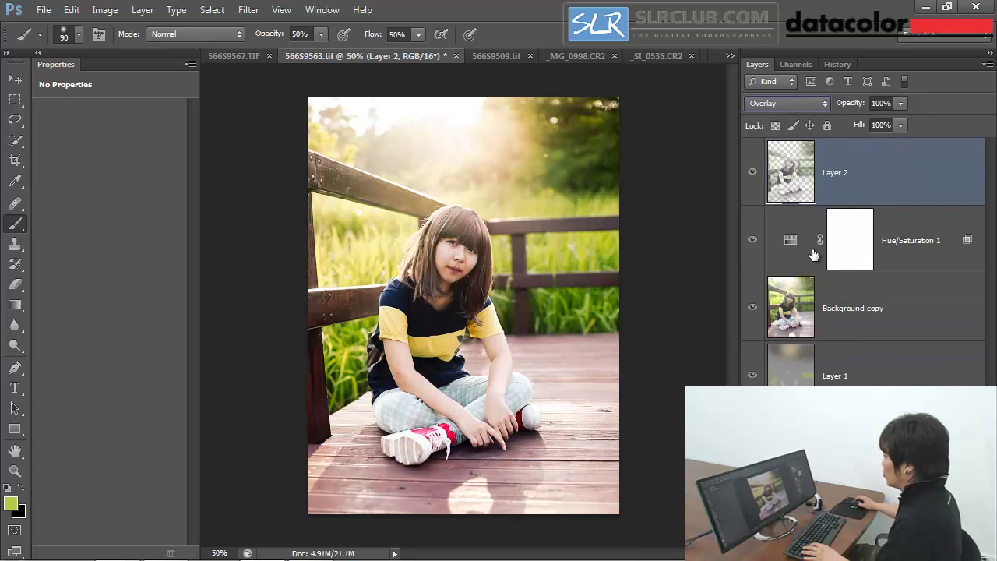
left_click(899, 103)
left_click_drag(859, 120, 856, 120)
type("50")
key("Return")
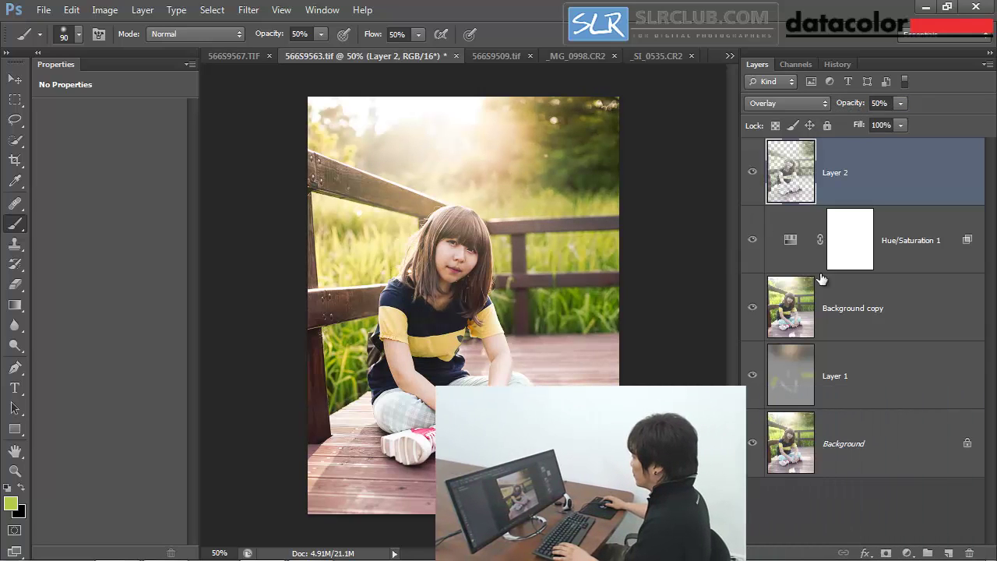
left_click(855, 441, "shift")
key("ctrl+j")
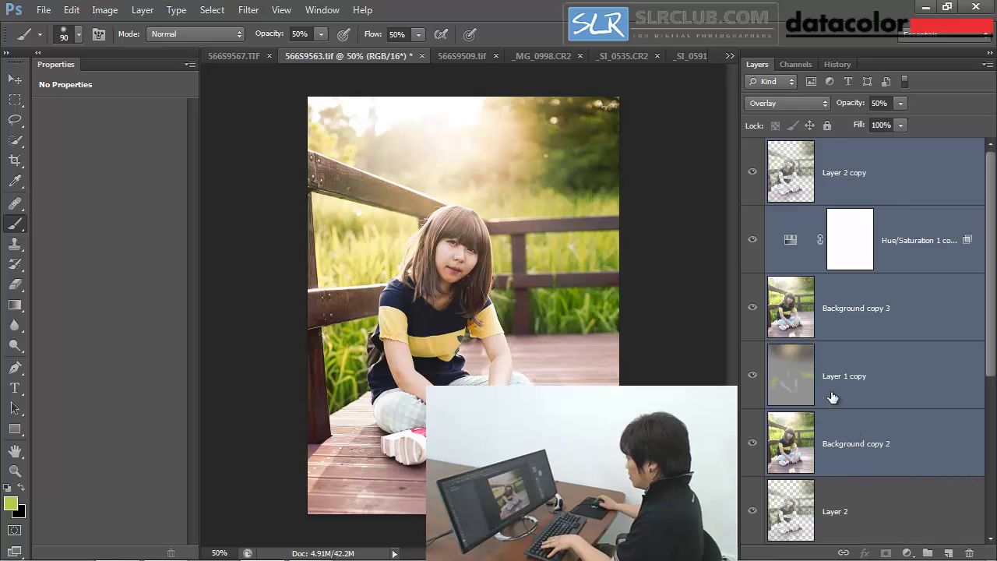
key("ctrl+e")
left_click(753, 173)
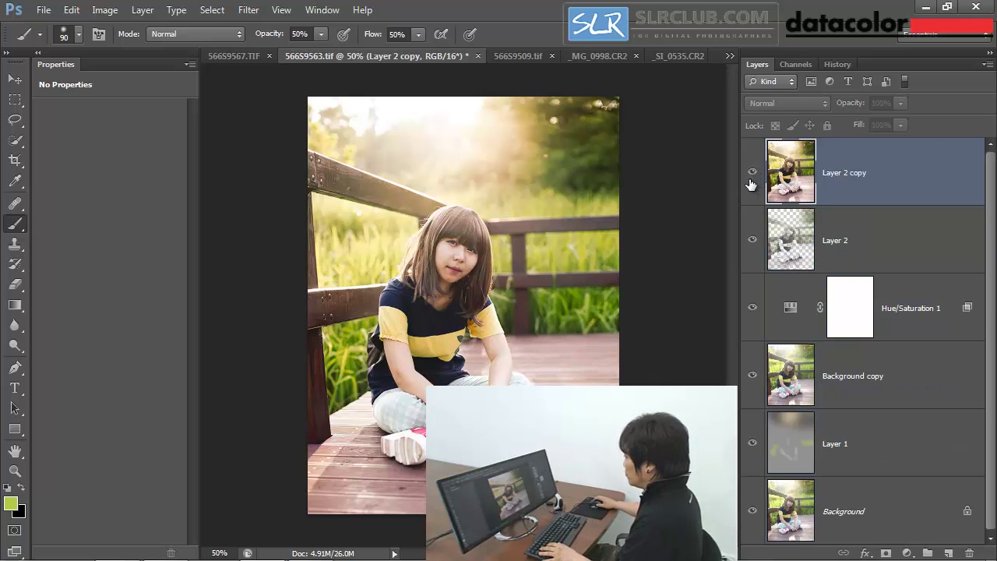
left_click(753, 173)
key("ctrl+alt+z")
key("ctrl+alt+z")
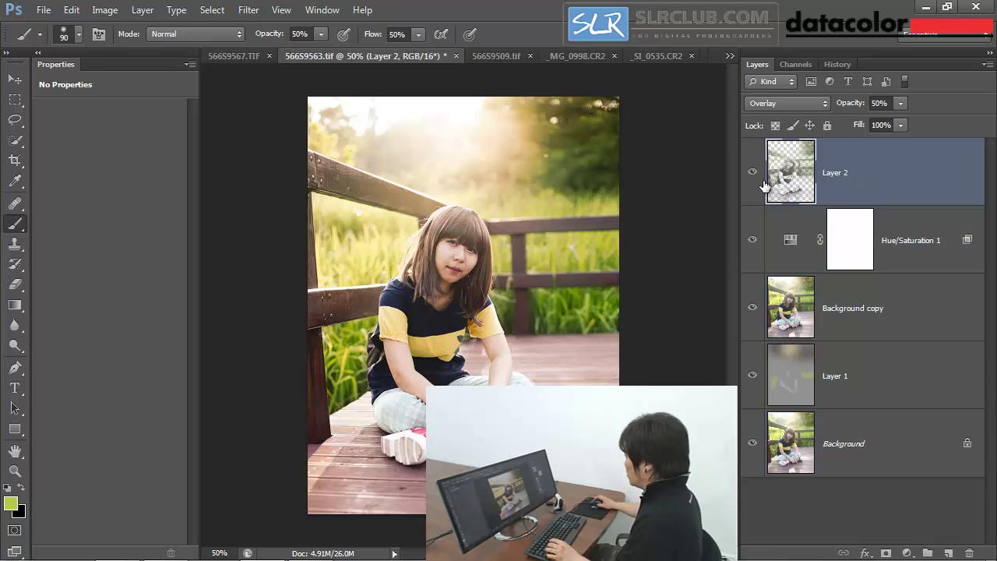
Group all layers from Layer 1 up to Layer 2 and compare the photo with and without the group
left_click(852, 376)
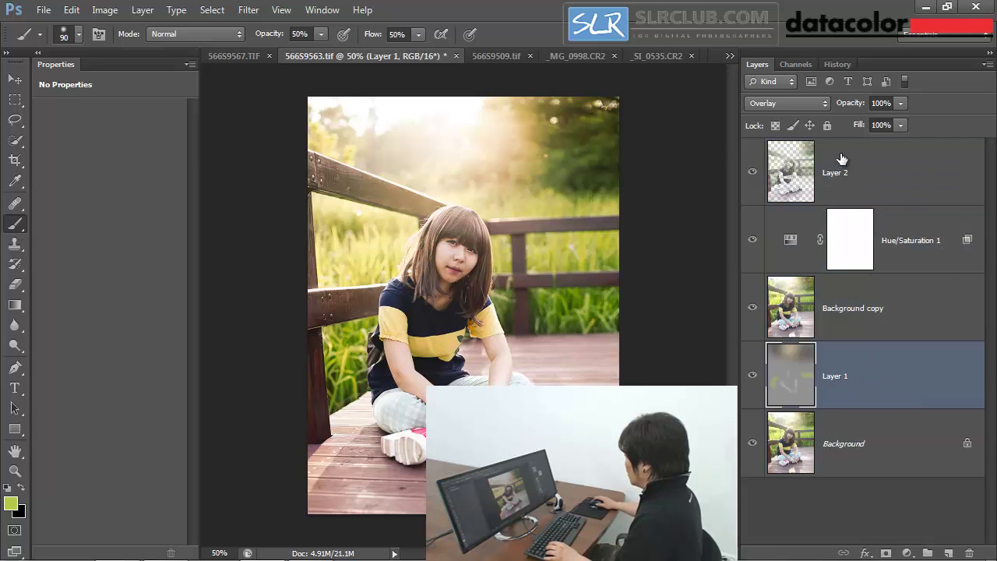
left_click(843, 162, "shift")
key("ctrl+g")
left_click(752, 148)
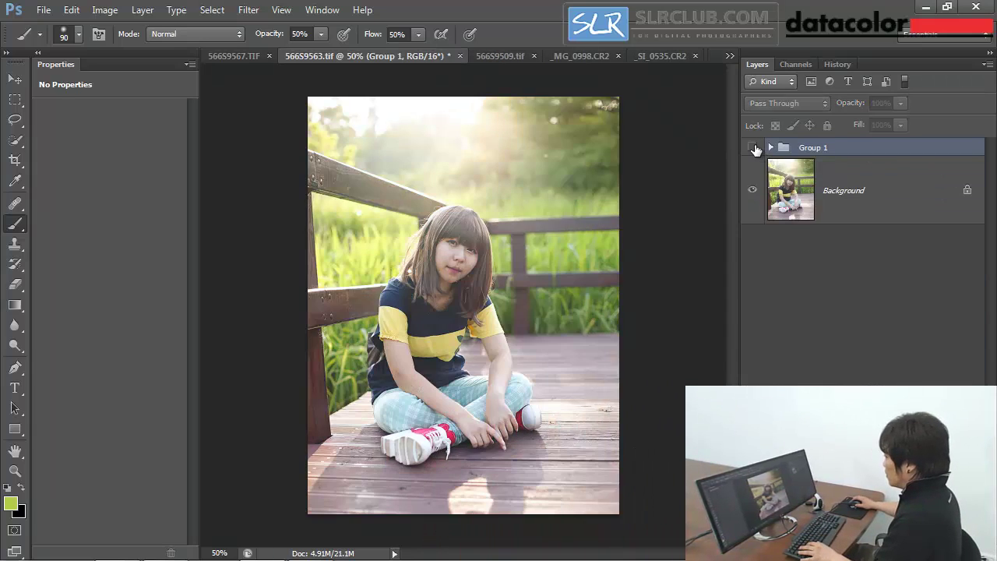
left_click(753, 147)
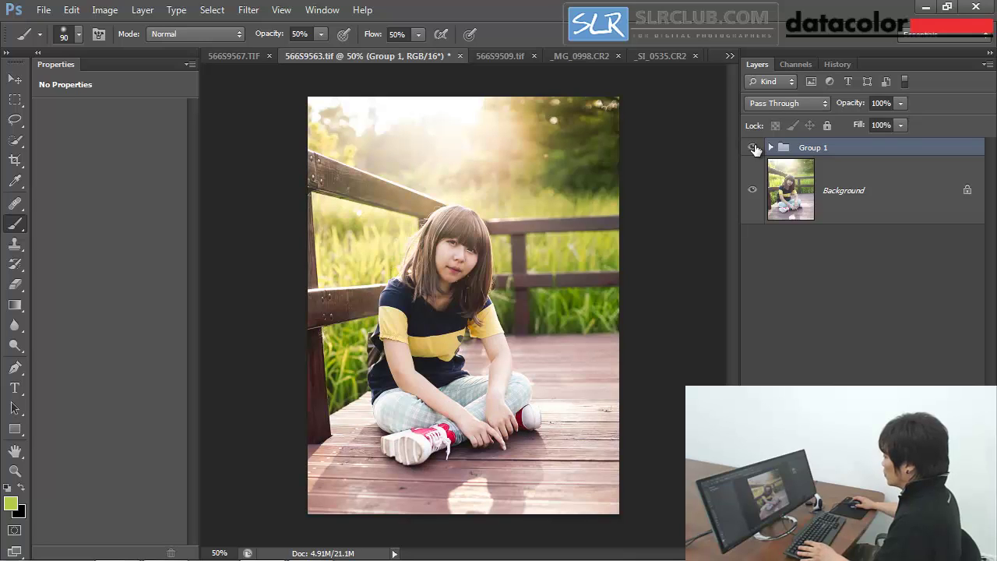
left_click(754, 148)
left_click(754, 148)
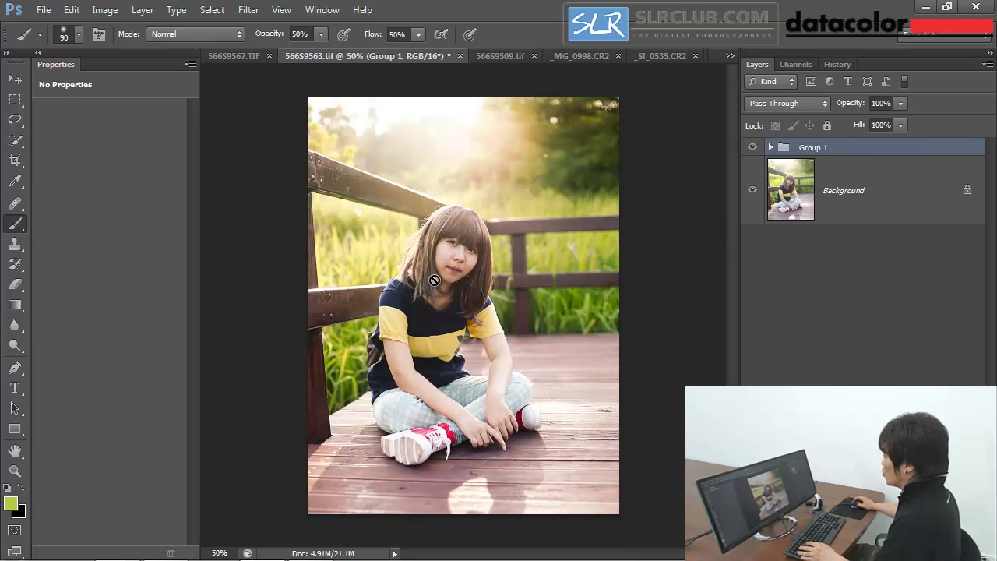
Examine the individual layers inside the group, checking the photo with Layer 1 hidden
left_click(770, 148)
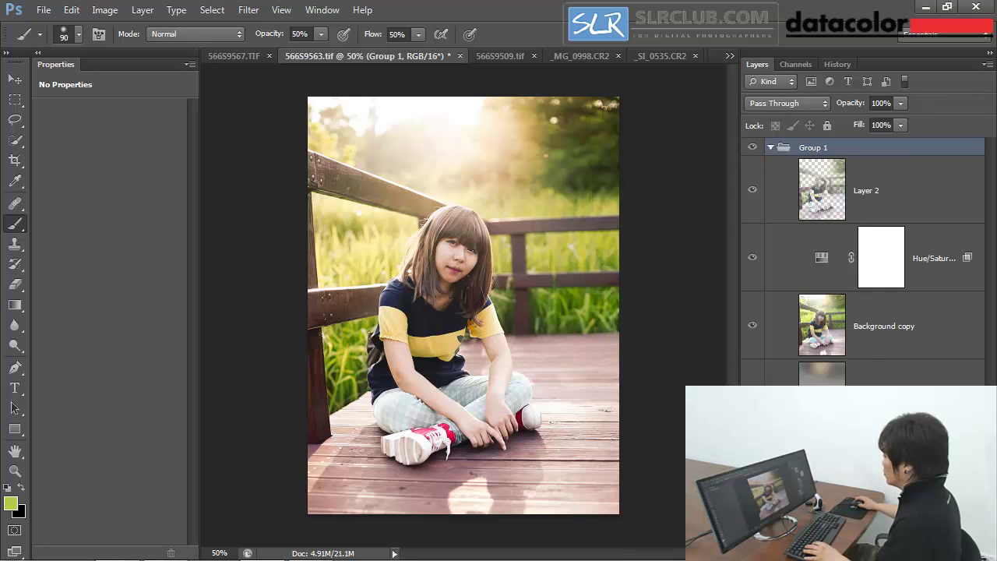
left_click(896, 372)
left_click(752, 373, "alt")
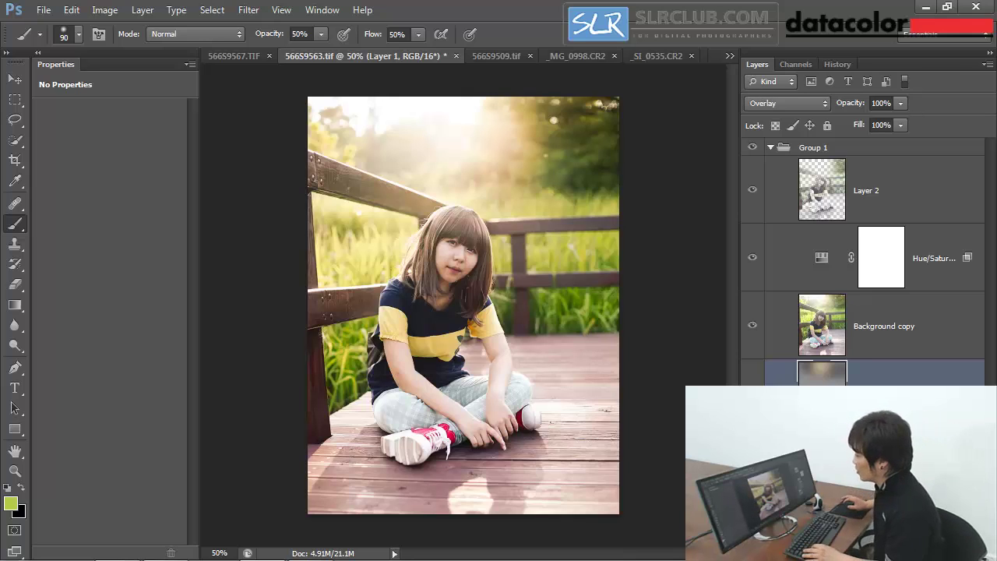
left_click(827, 149)
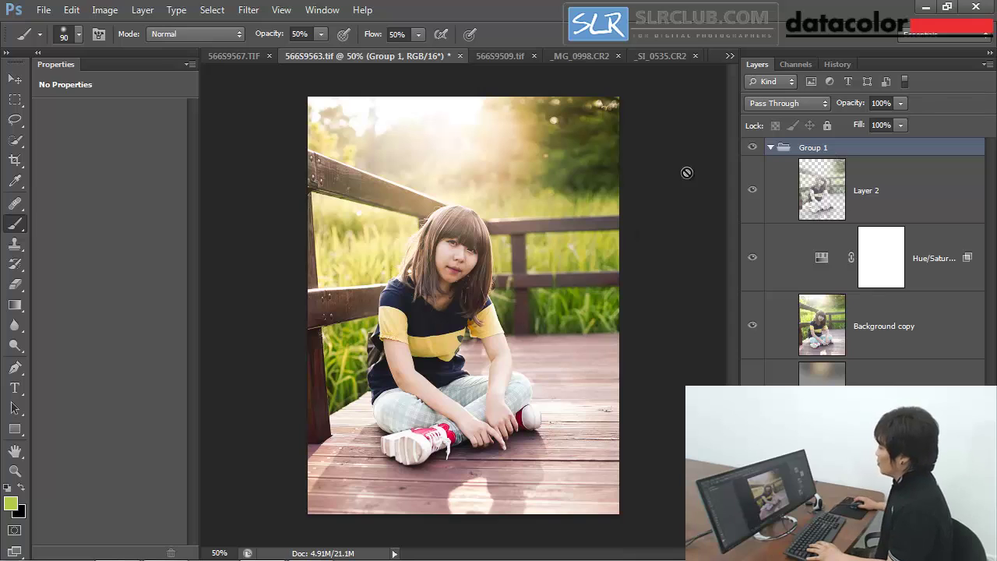
left_click(771, 148)
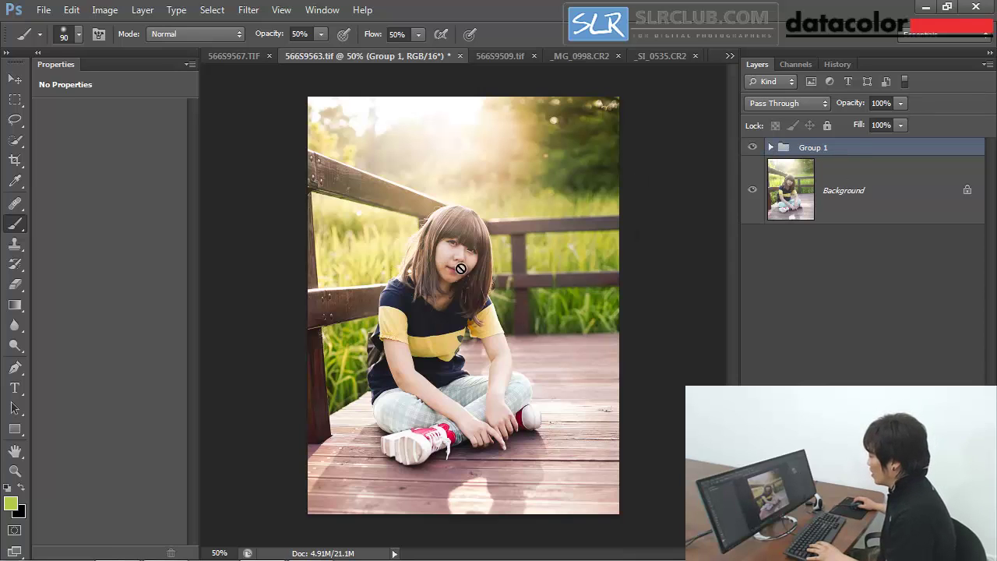
left_click(771, 148)
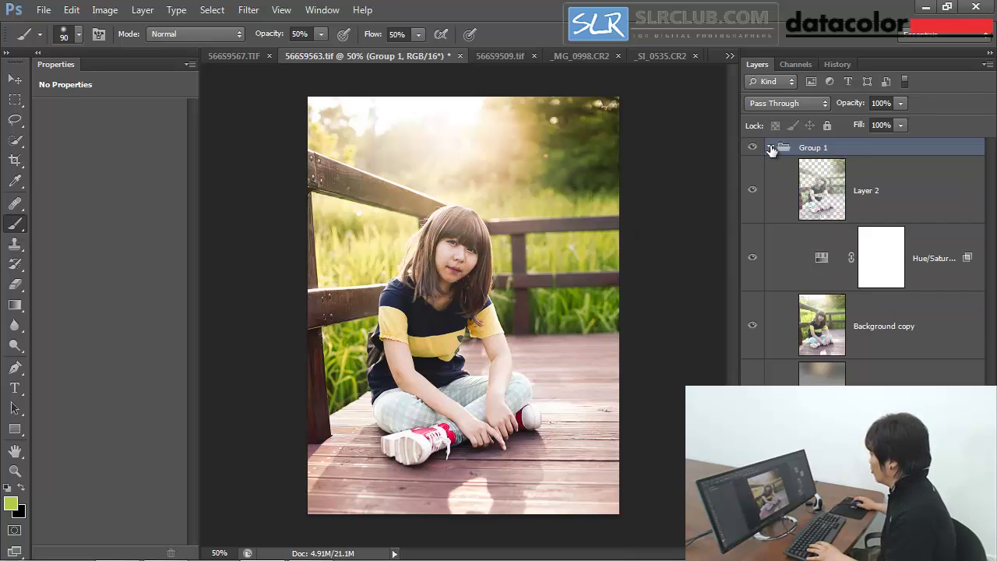
left_click(819, 195)
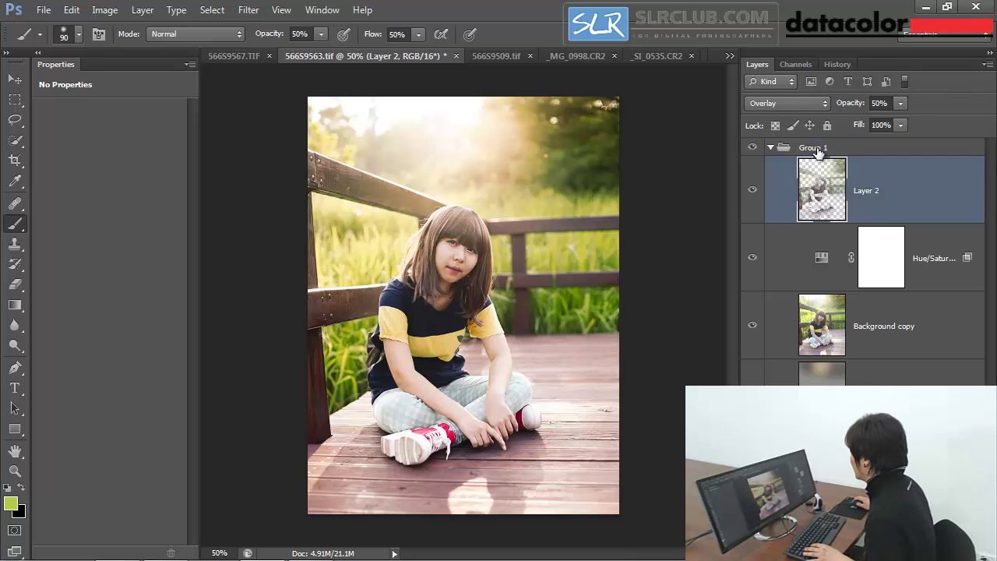
Add a white layer mask to the whole group of retouching layers
left_click(816, 149)
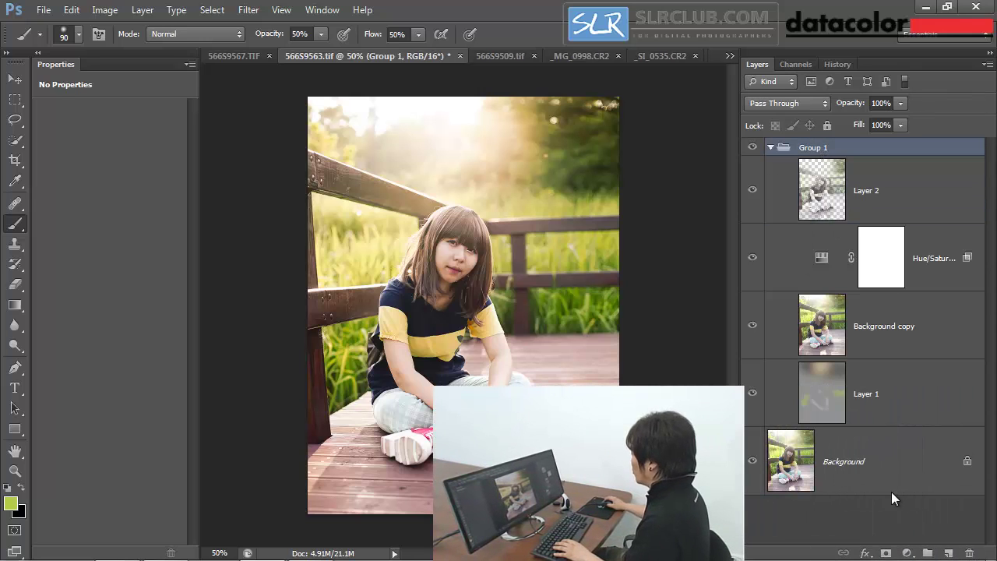
left_click(877, 549)
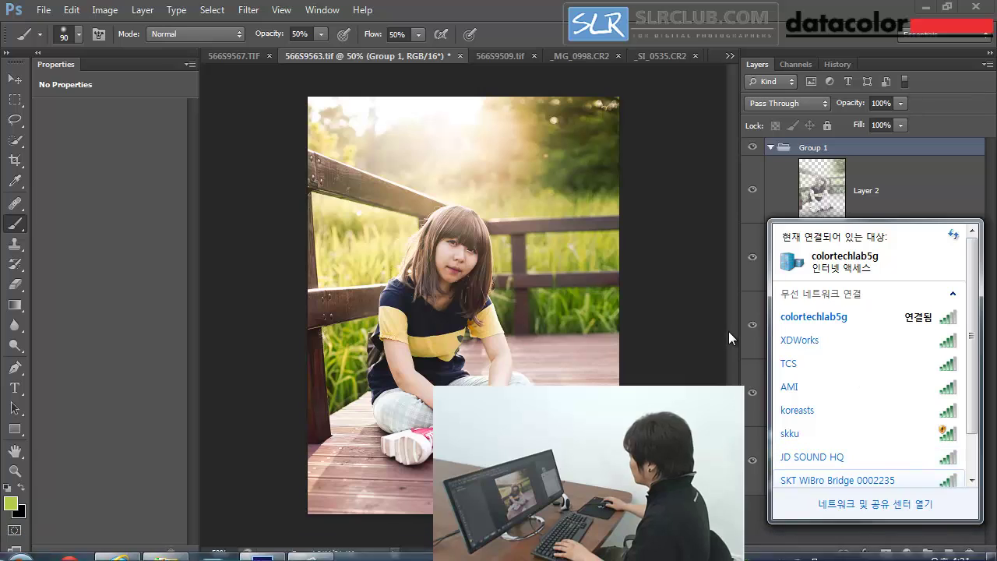
left_click(762, 536)
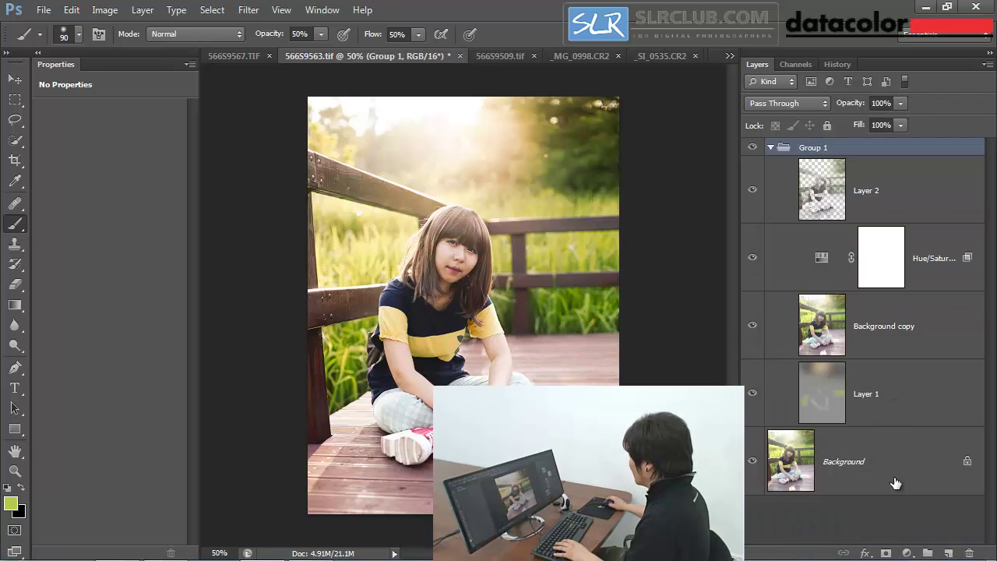
left_click(885, 554)
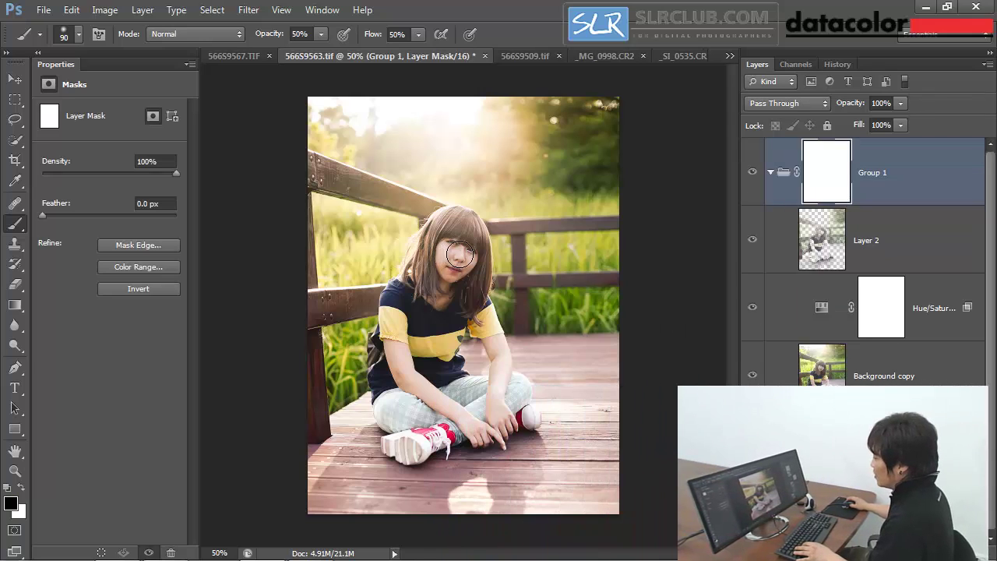
Paint black on the group's mask over the face and neck, then over the arms with the brush reduced to 50
mouse_move(450, 269)
left_mouse_down()
mouse_move(472, 252)
mouse_move(438, 307)
left_mouse_up()
key("bracketleft")
key("bracketleft")
key("bracketleft")
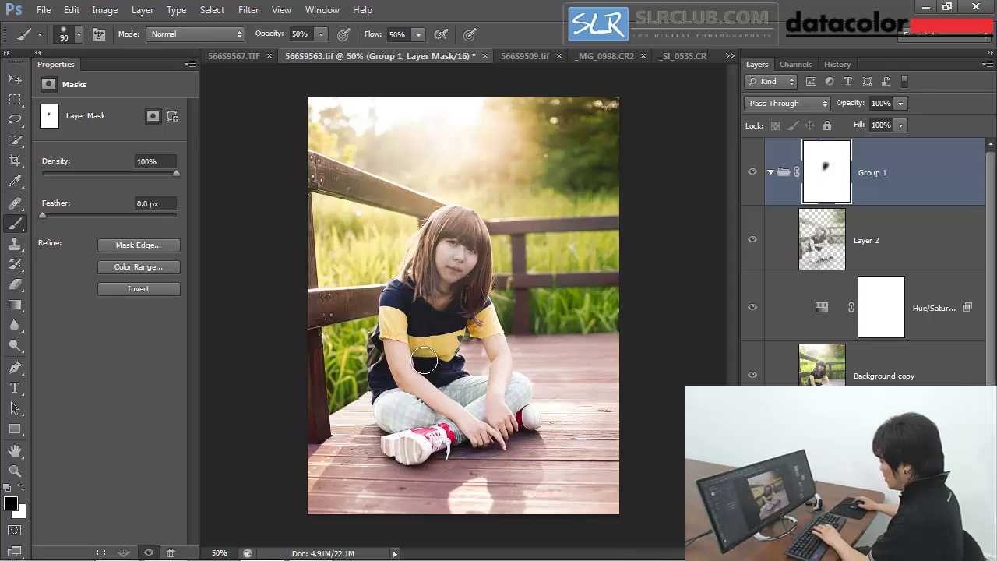
key("bracketleft")
left_click_drag(398, 353, 407, 381)
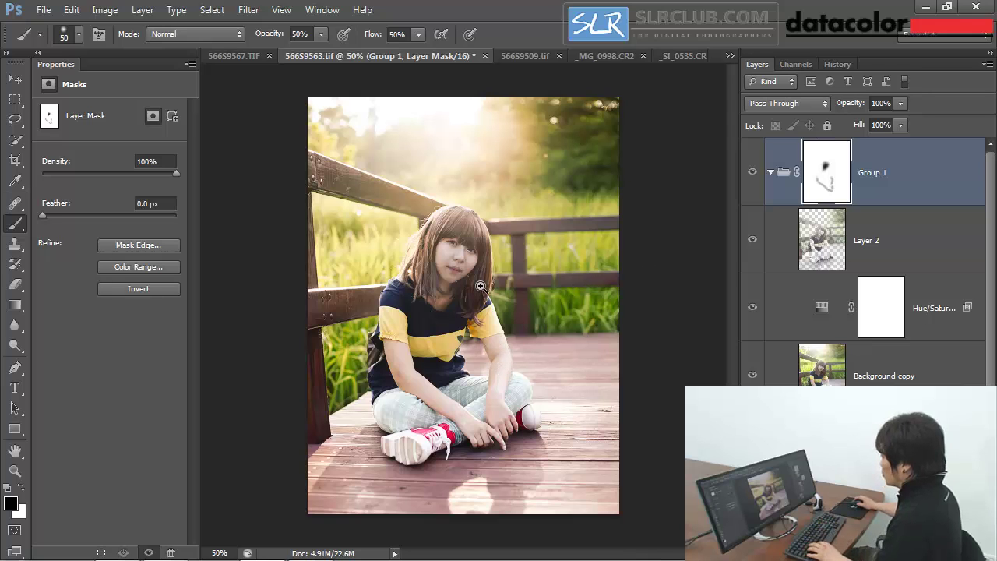
Compare the skin tones closely with the group's layer mask disabled and enabled
key("ctrl+plus")
left_click(829, 179, "shift")
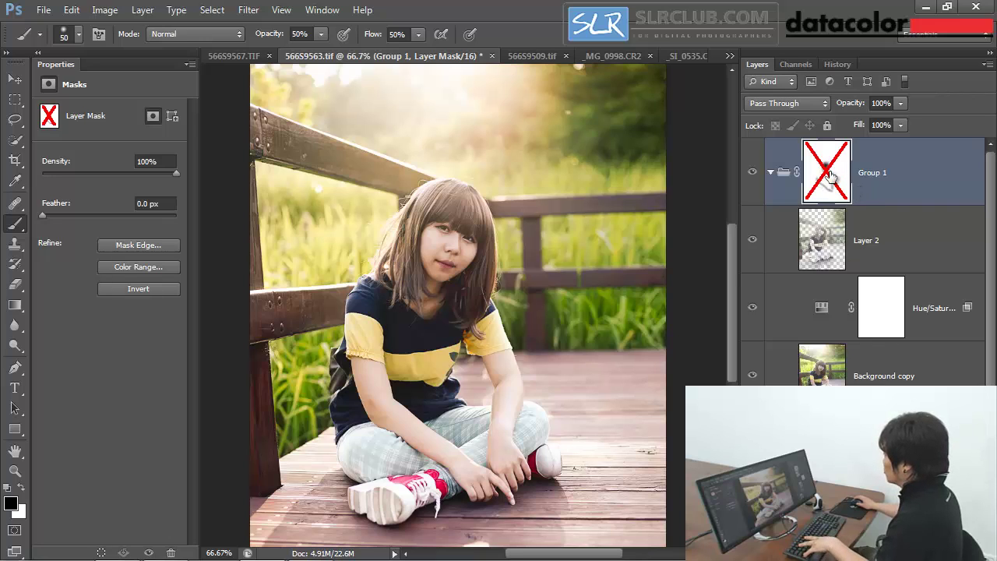
left_click(832, 179, "shift")
left_click(832, 175, "shift")
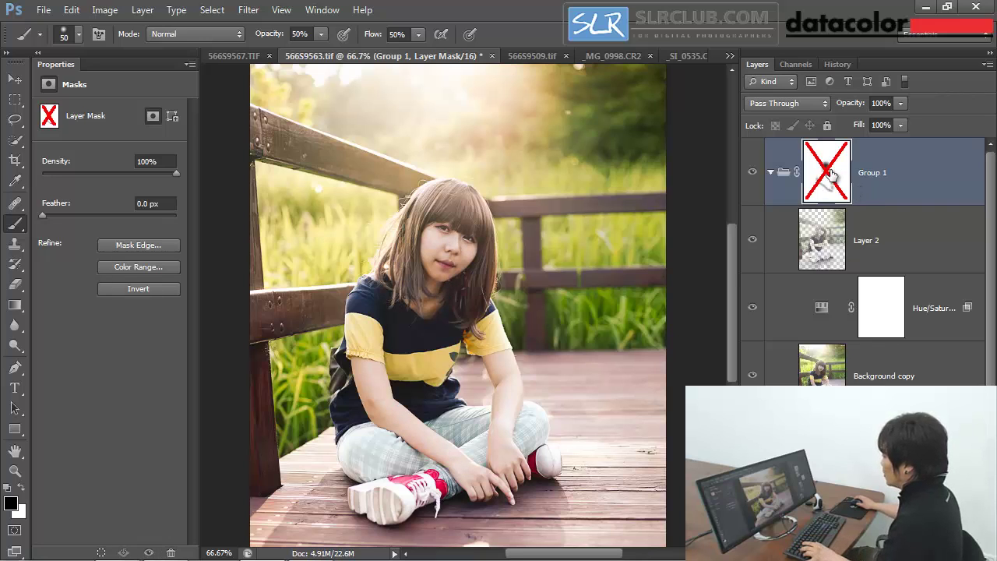
left_click(832, 175, "shift")
left_click(832, 175, "shift")
left_click(832, 176, "shift")
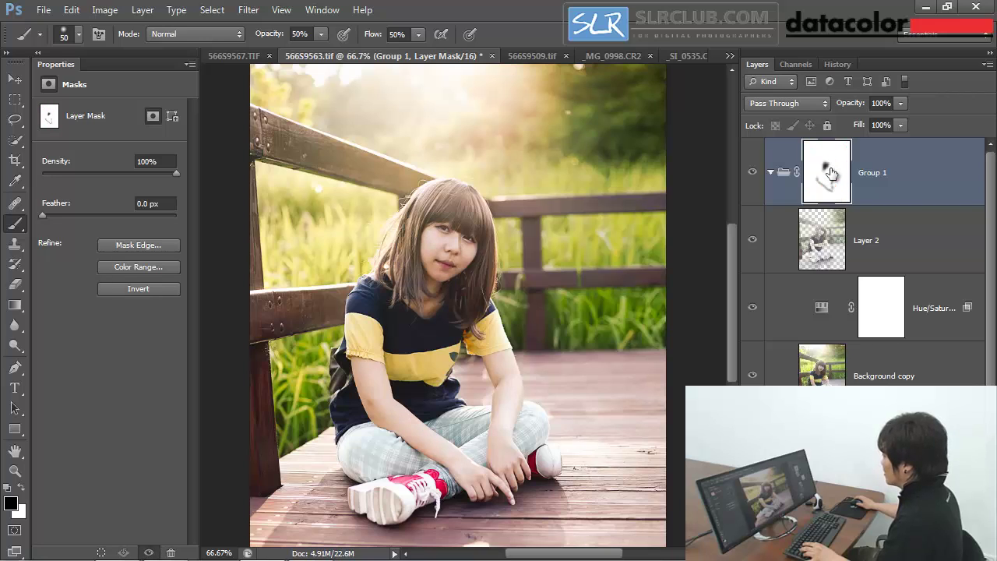
left_click(842, 179, "shift")
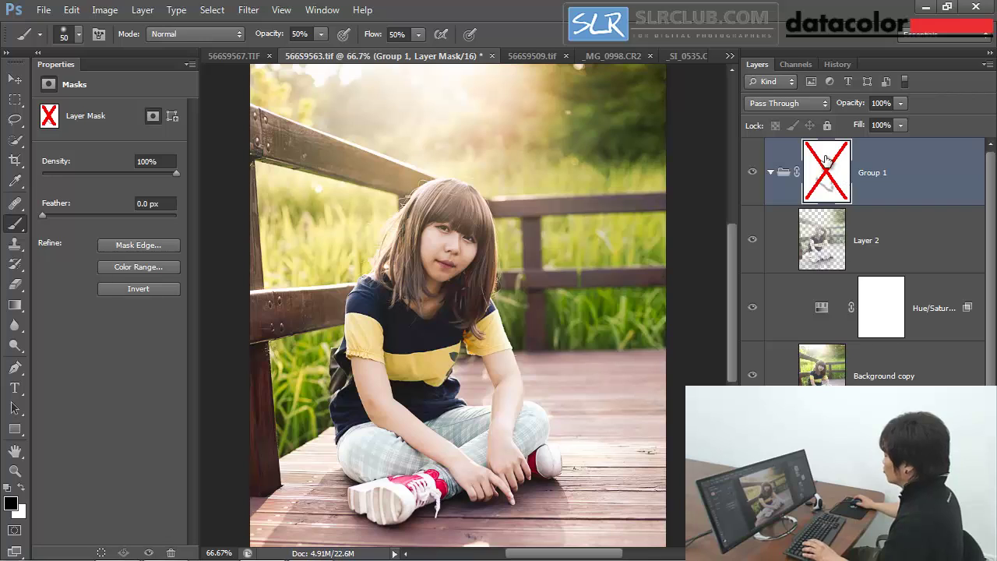
left_click(831, 175, "shift")
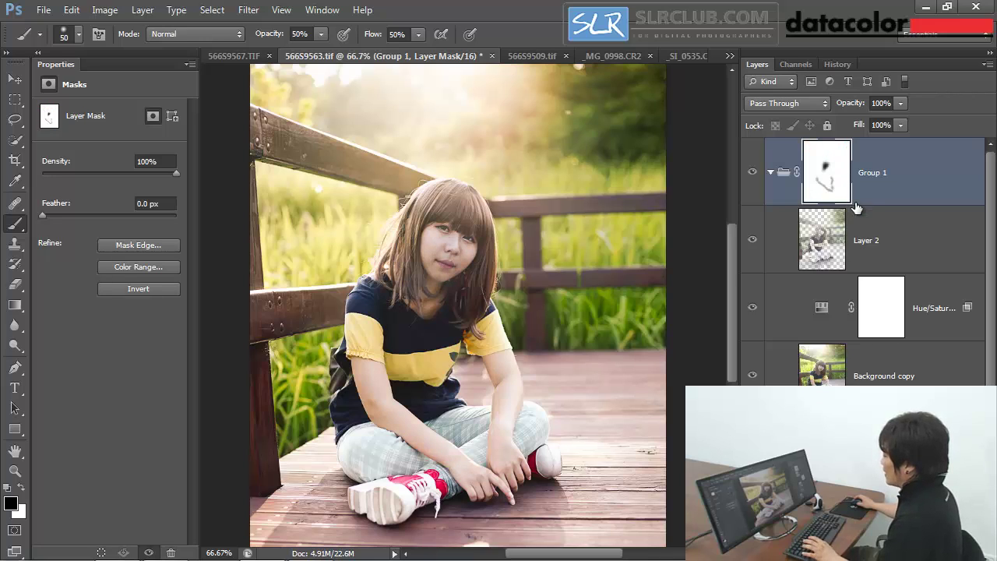